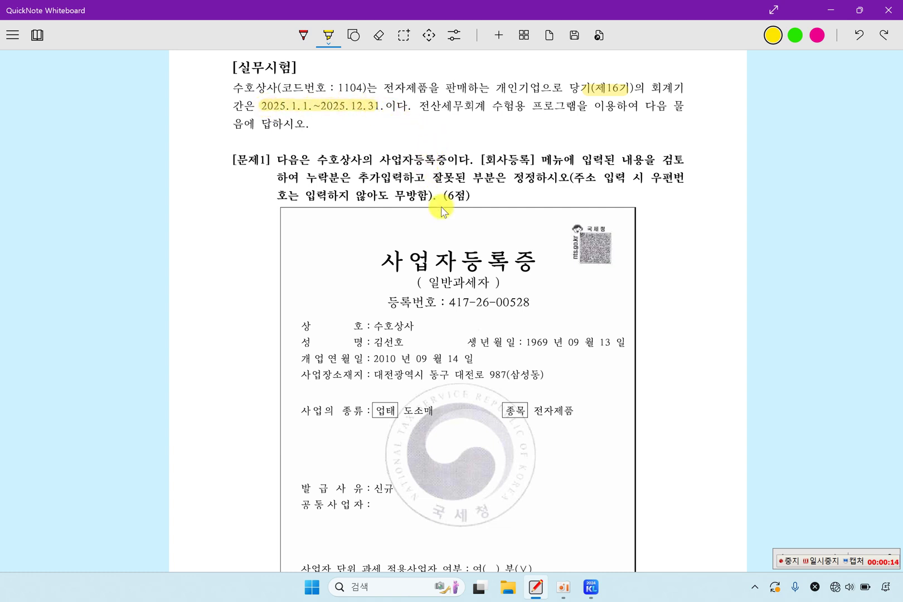
Step: Log into KcLep as company code 1104 수호상사, then return to the exam page
left_click(591, 587)
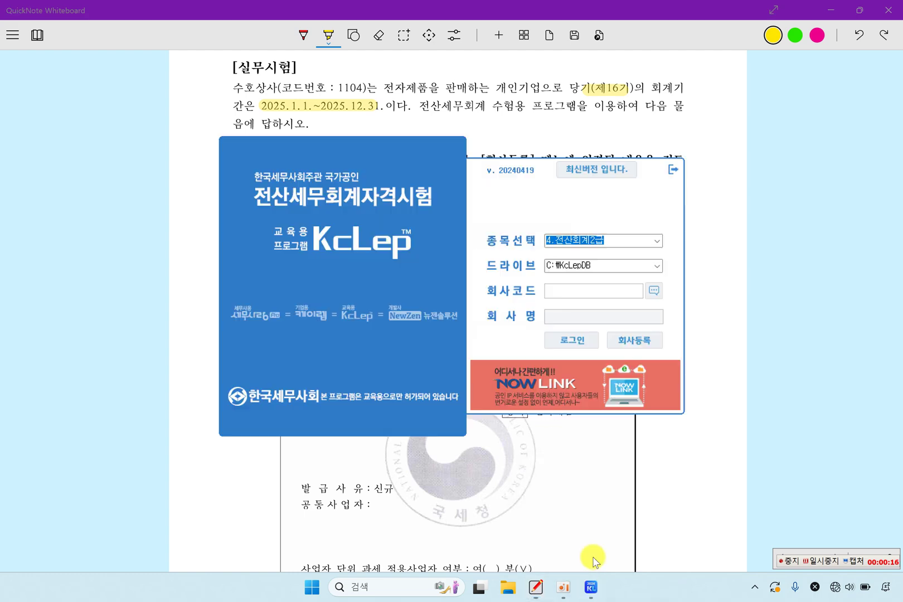
left_click(653, 290)
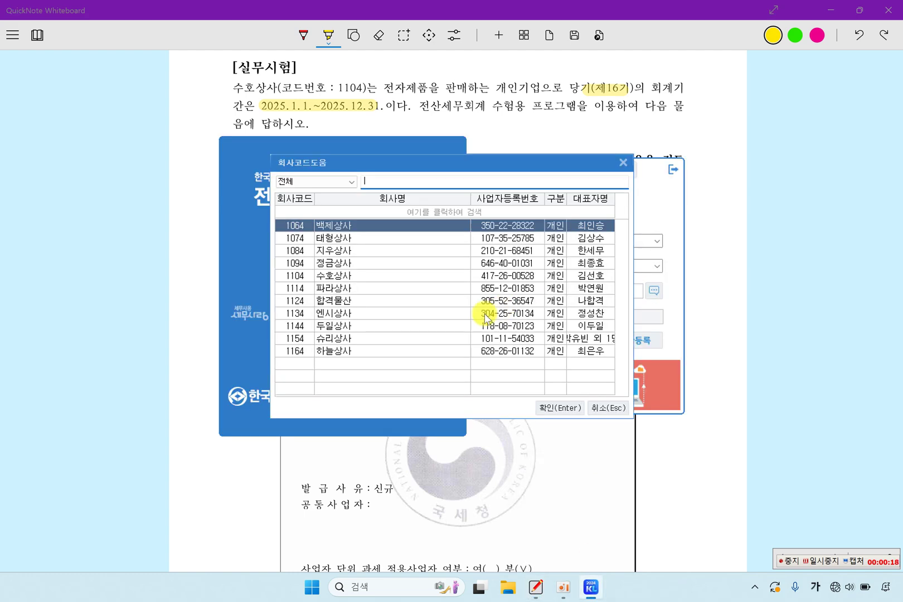
left_click(333, 277)
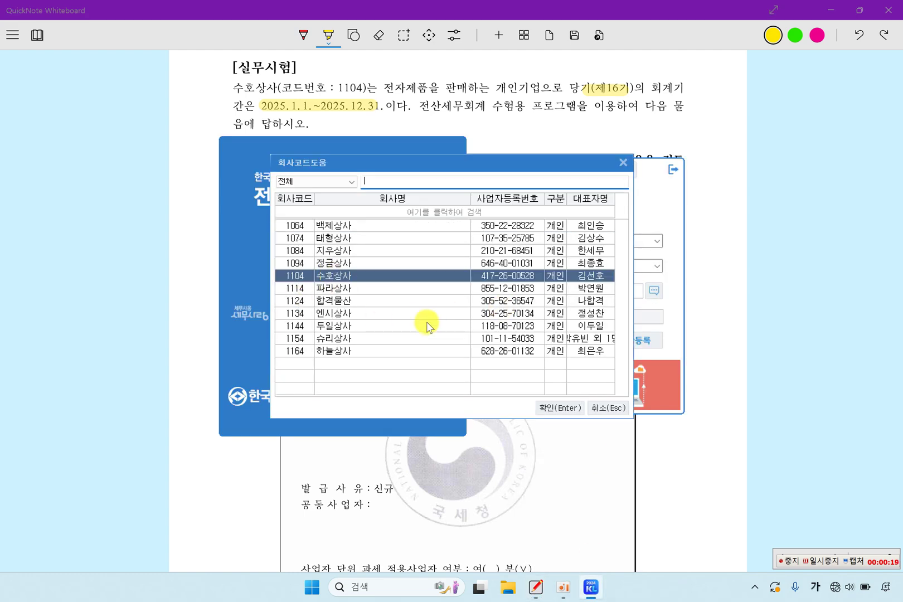
left_click(553, 403)
key("Return")
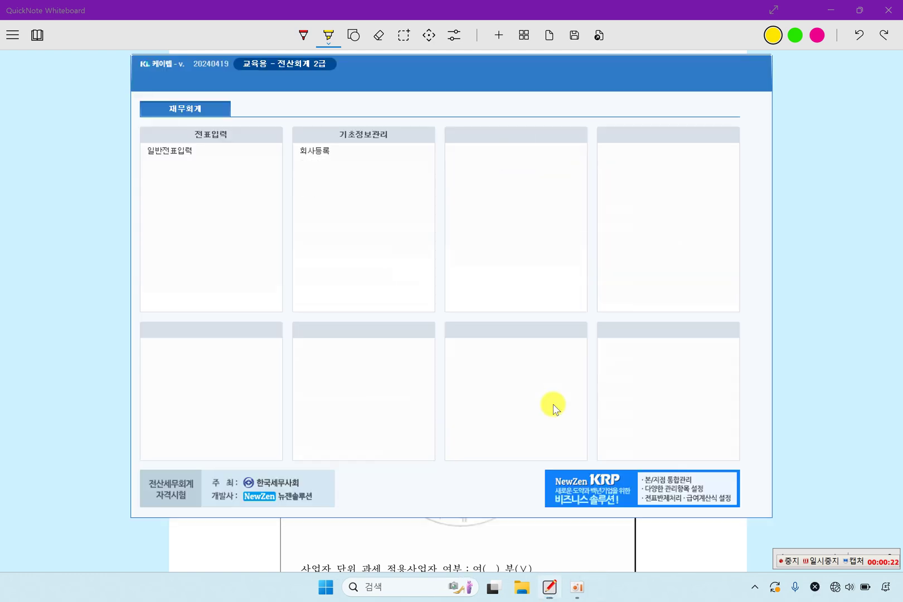
left_click(80, 266)
Step: Highlight '수호상사의 사업자등록증' and '정정', scroll through the certificate, then open 회사등록
left_click_drag(316, 162, 446, 171)
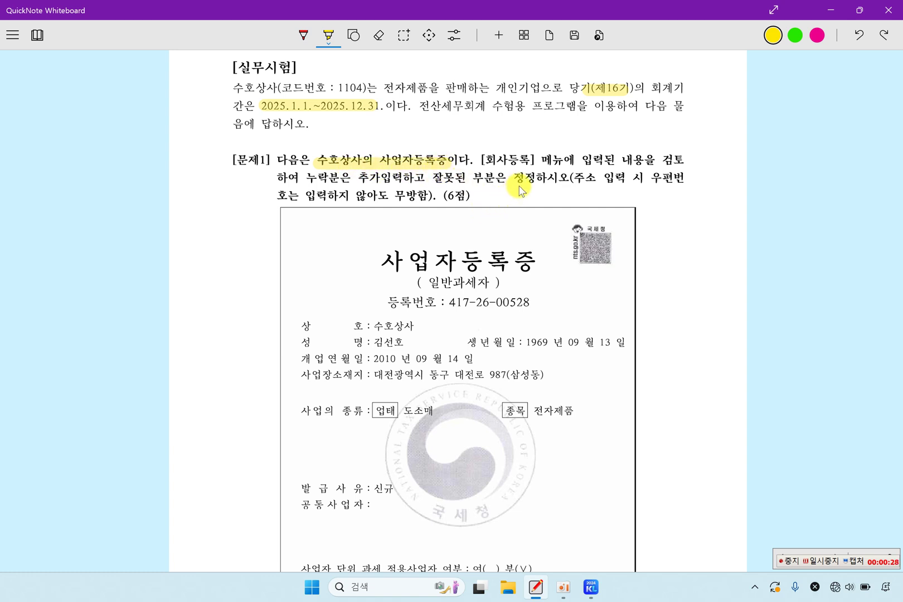
left_click_drag(512, 178, 531, 183)
scroll(469, 252, "down", 2)
scroll(471, 254, "down", 2)
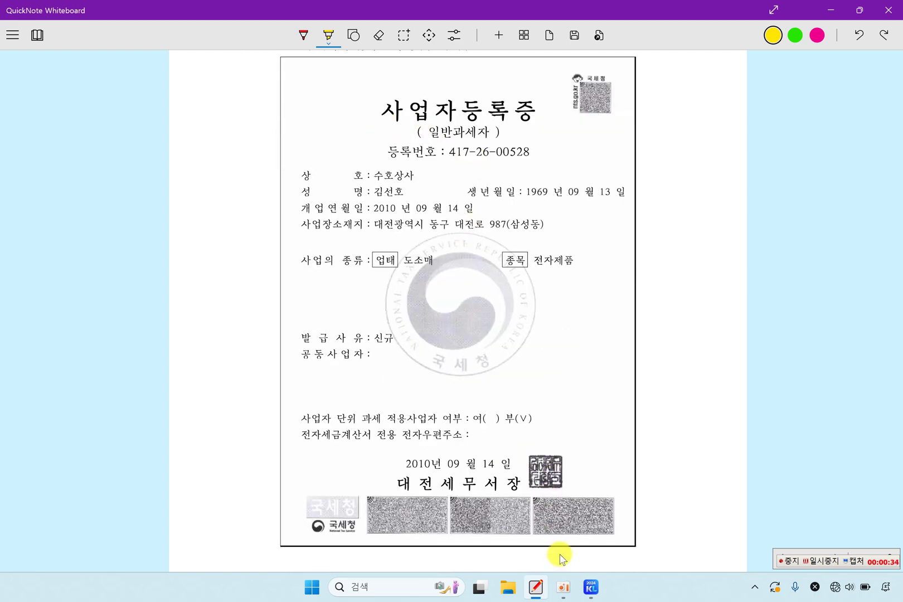
left_click(589, 594)
left_click(326, 152)
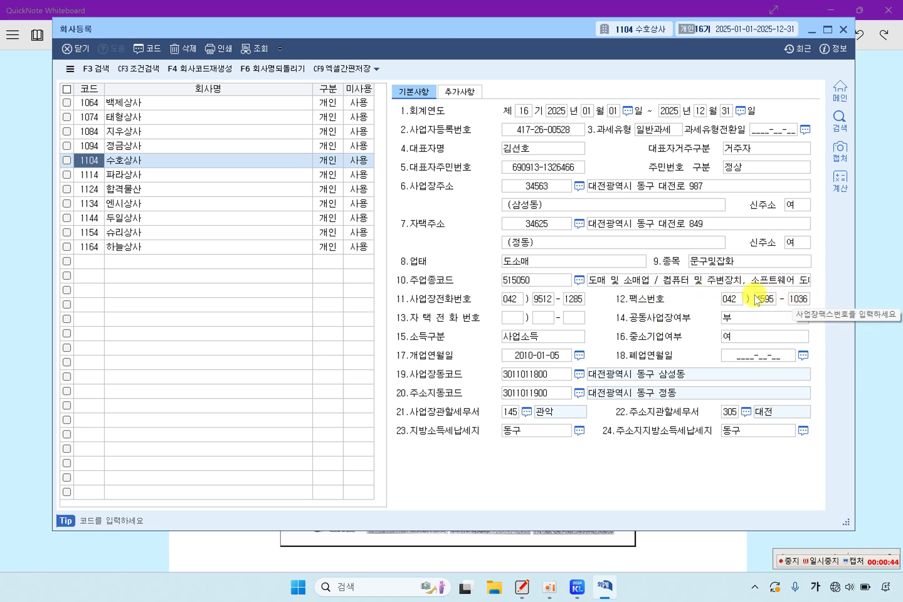
Step: Compare registration number, representative, item, type, address and opening date against the certificate
left_click(555, 133)
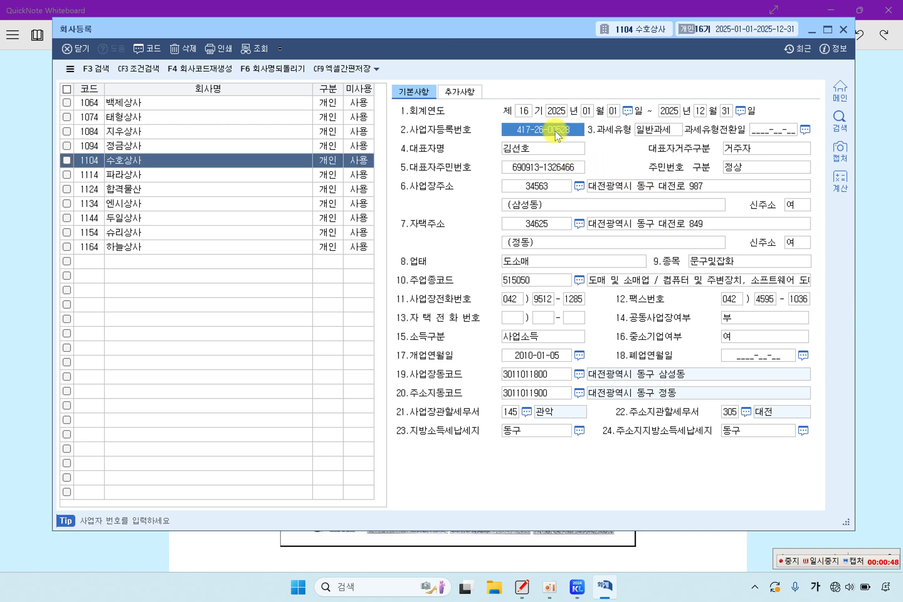
left_click(551, 155)
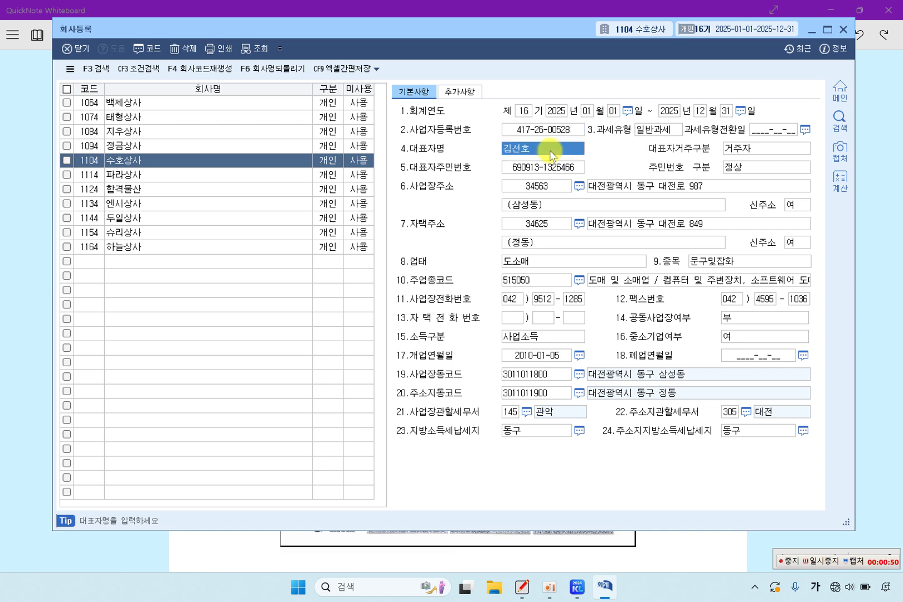
left_click(704, 261)
left_click(544, 258)
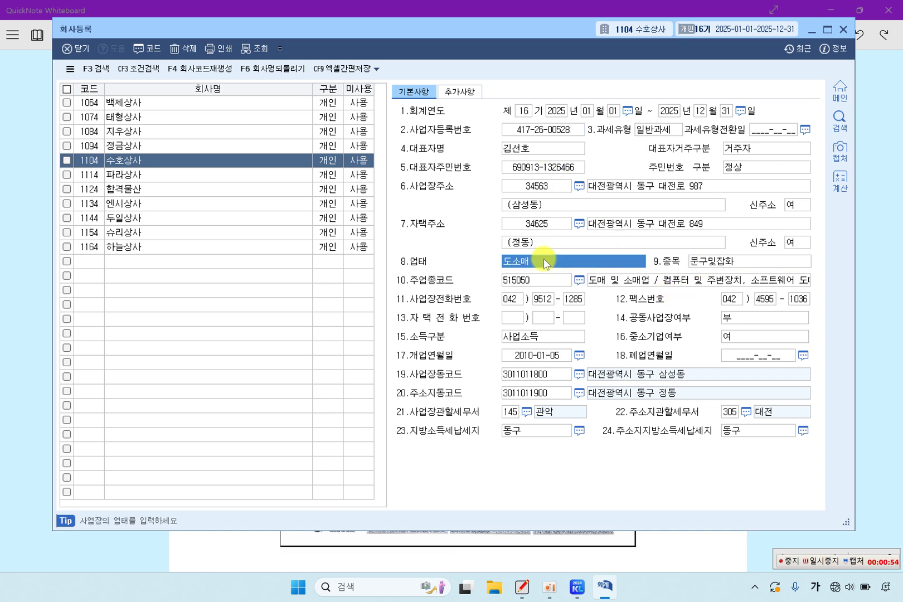
left_click(636, 184)
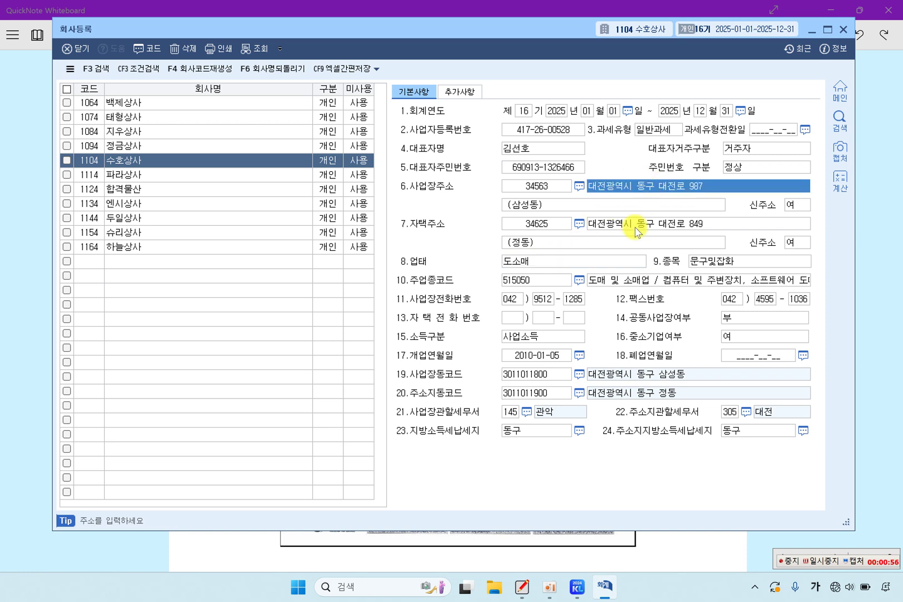
left_click(538, 351)
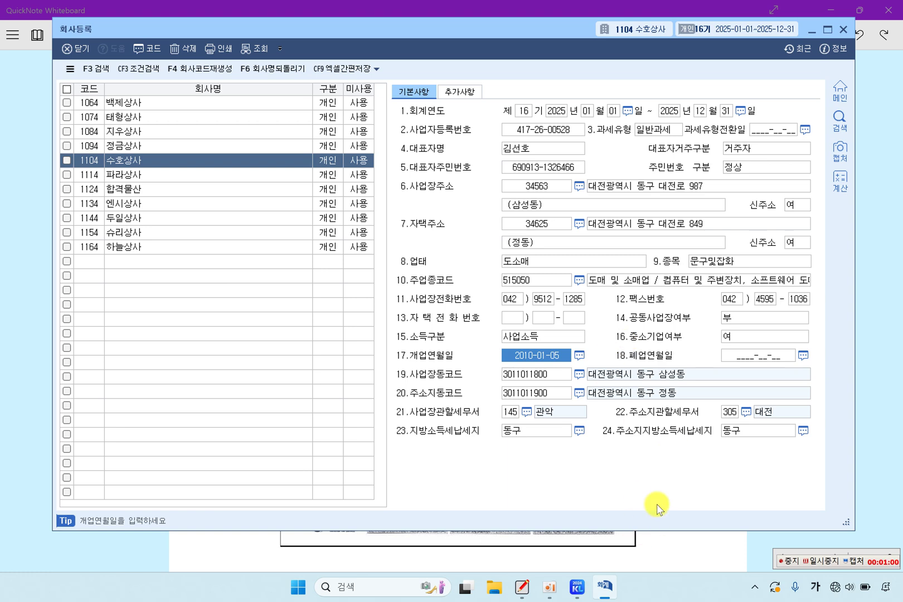
Step: Replace the business item 문구및잡화 with 전자제품, as shown on the certificate
left_click(677, 554)
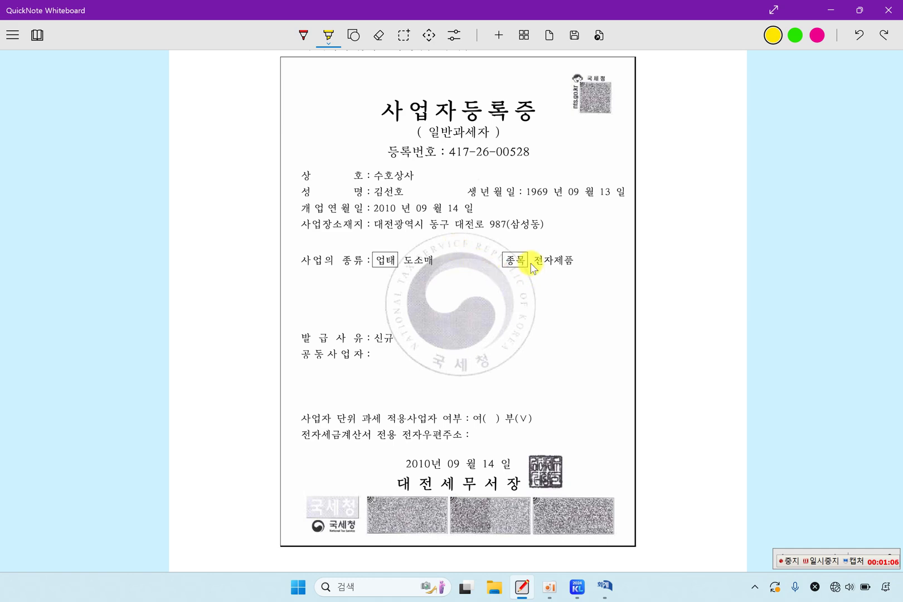
left_click_drag(533, 261, 576, 262)
left_click(618, 591)
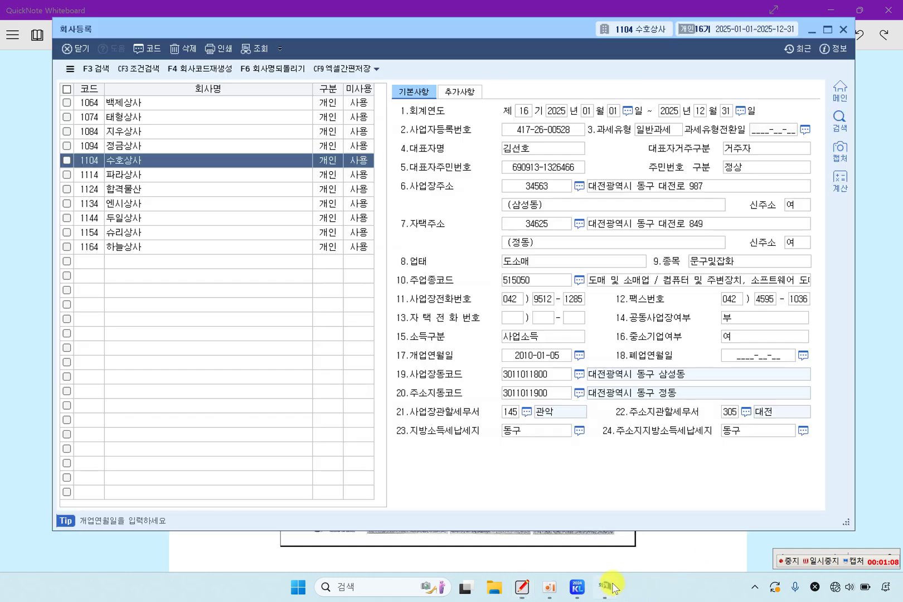
left_click(722, 270)
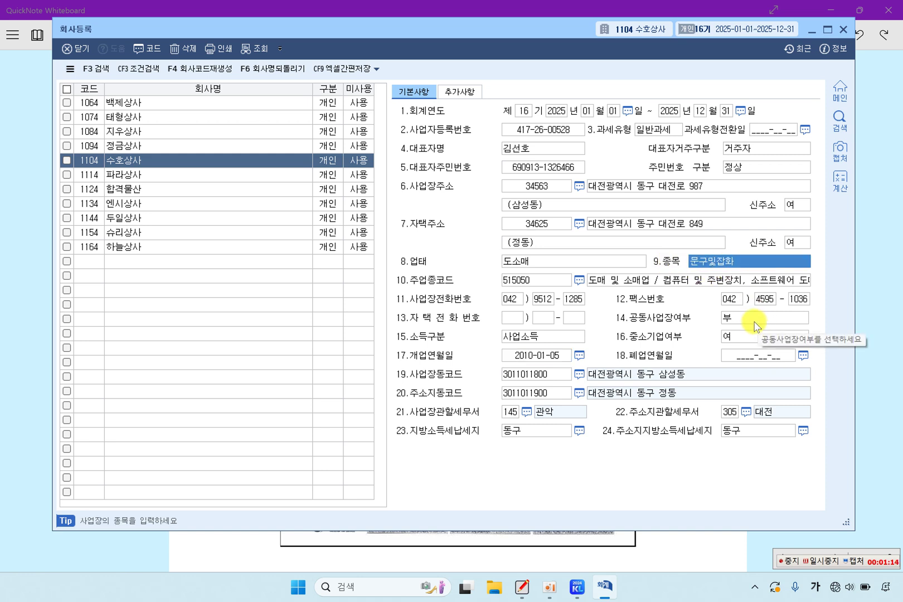
type("지")
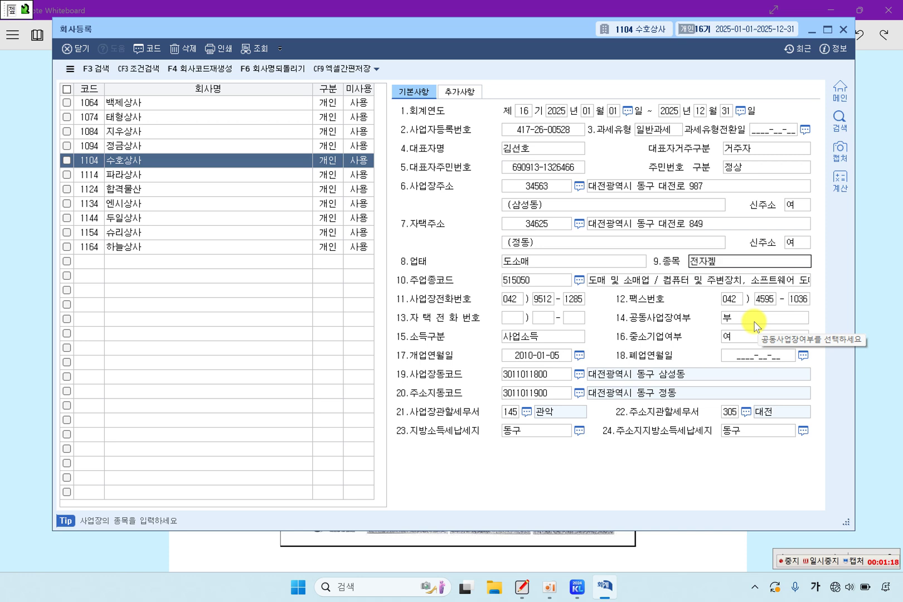
key("Return")
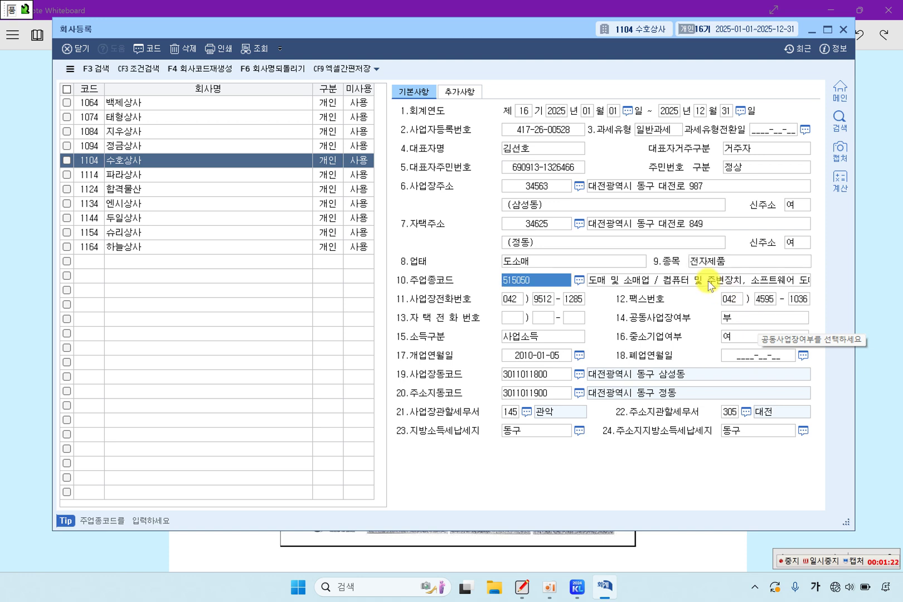
left_click(713, 262)
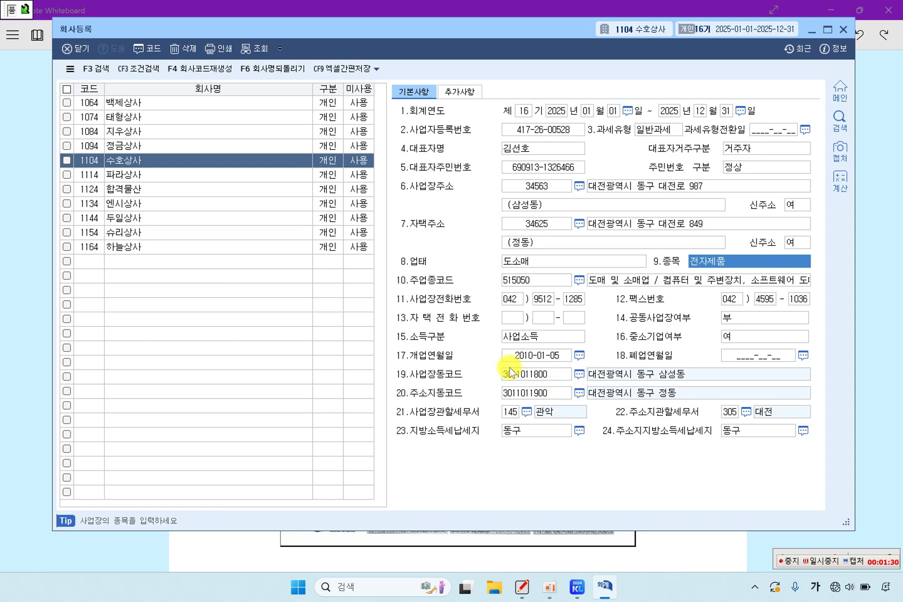
Step: Set the business start date to 2010-09-14, matching the certificate
left_click(25, 341)
left_click_drag(370, 208, 466, 208)
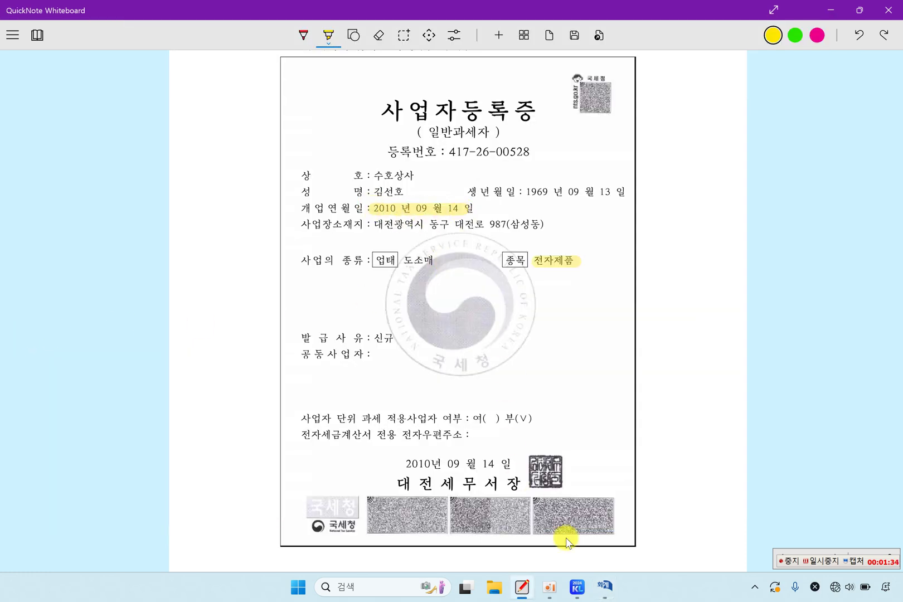
left_click(607, 555)
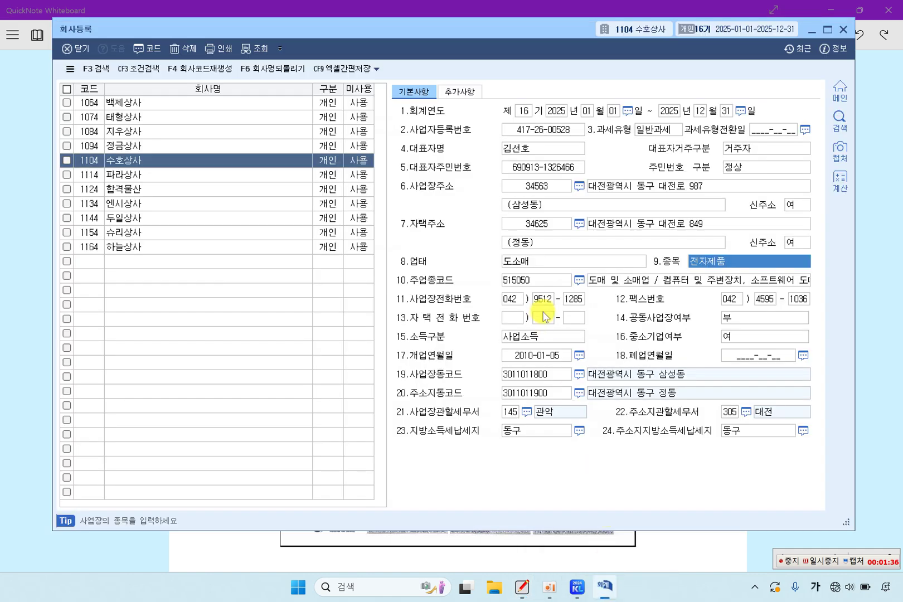
left_click(552, 357)
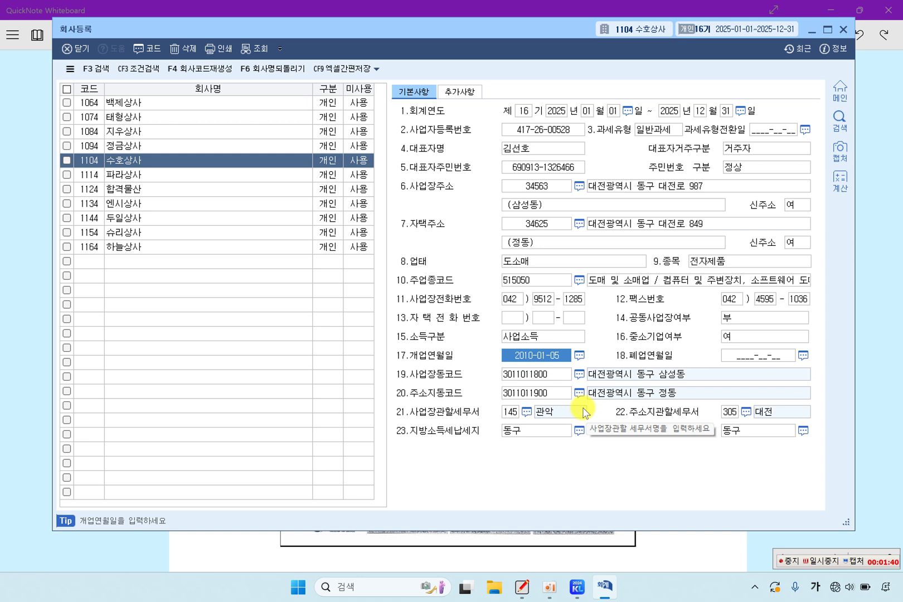
type("2")
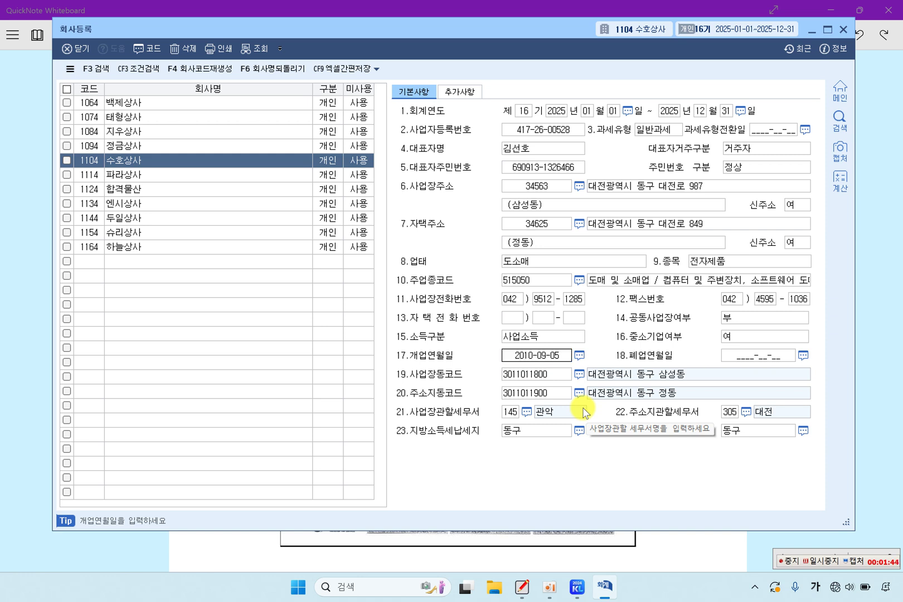
type("010-09-14")
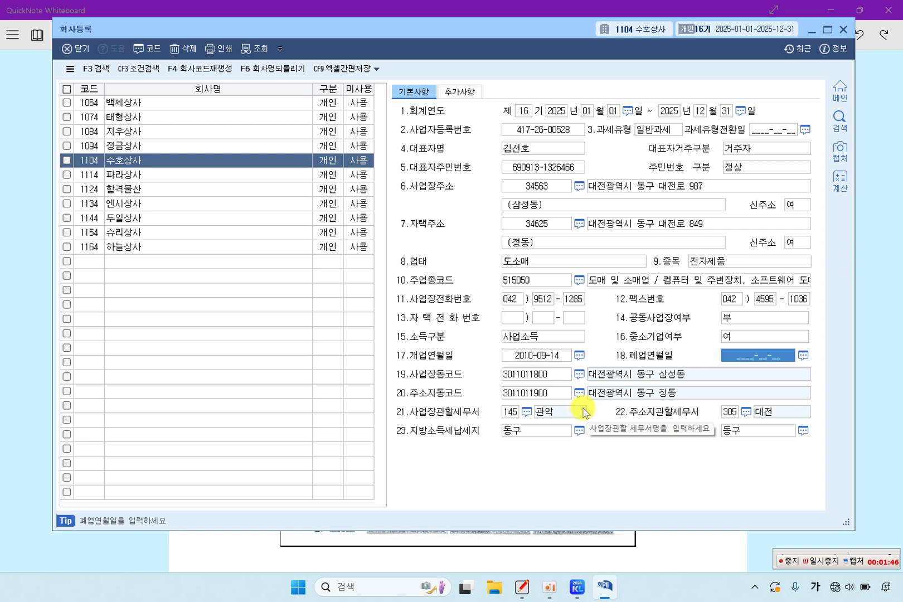
Step: Recheck the new start date and highlight 대전세무서장 on the certificate
left_click(523, 355)
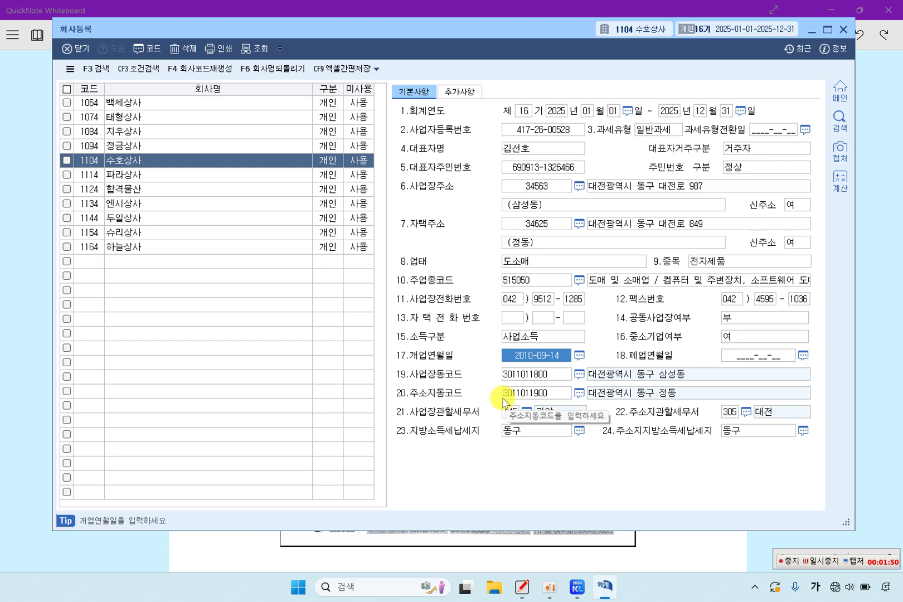
left_click(18, 319)
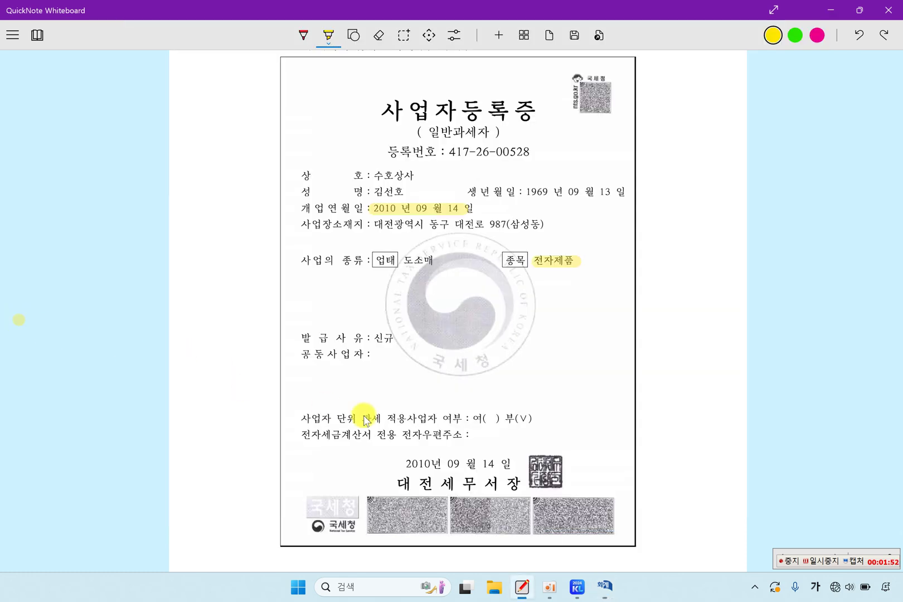
left_click_drag(386, 479, 445, 482)
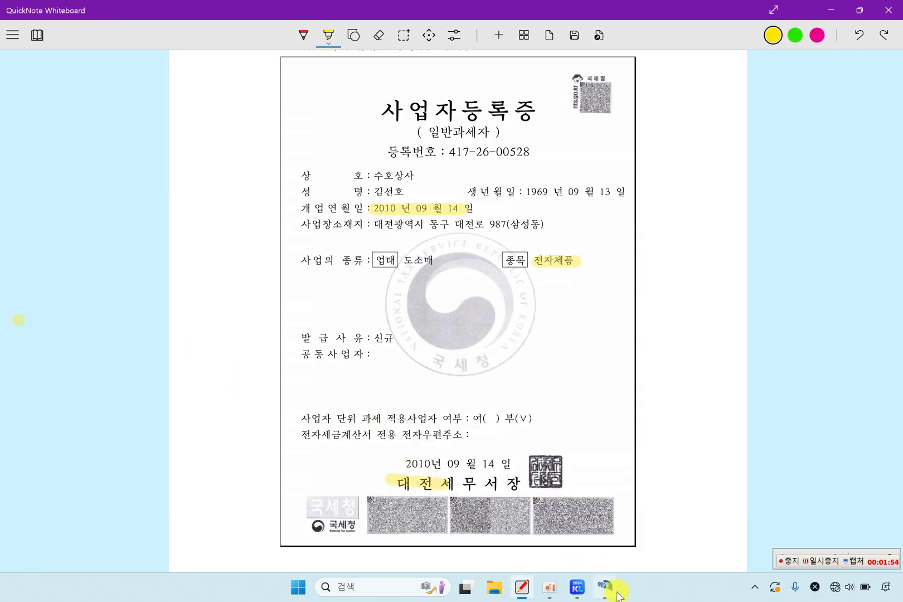
Step: Set the business location's tax office to 305 대전 via a 대전 search
left_click(617, 594)
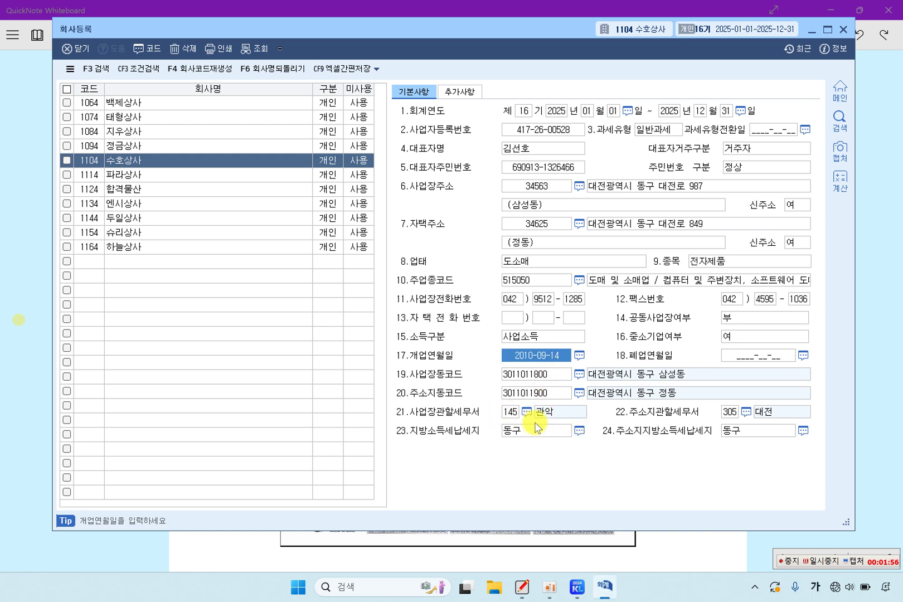
left_click(510, 412)
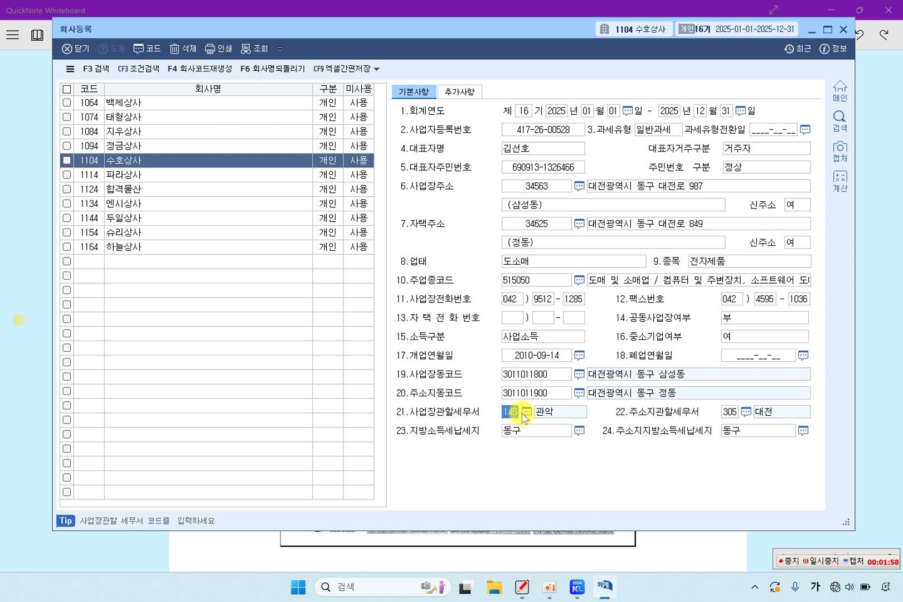
left_click(526, 413)
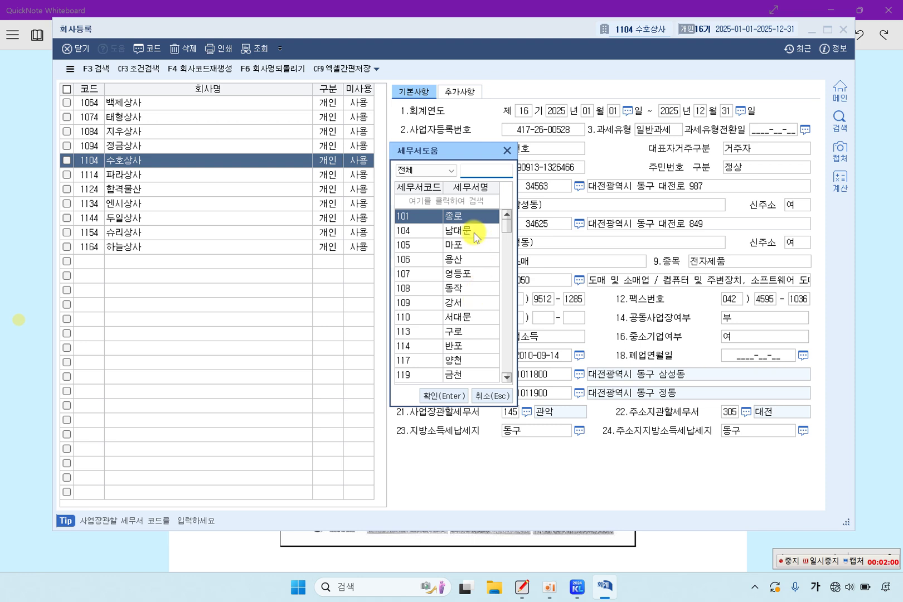
type("대전")
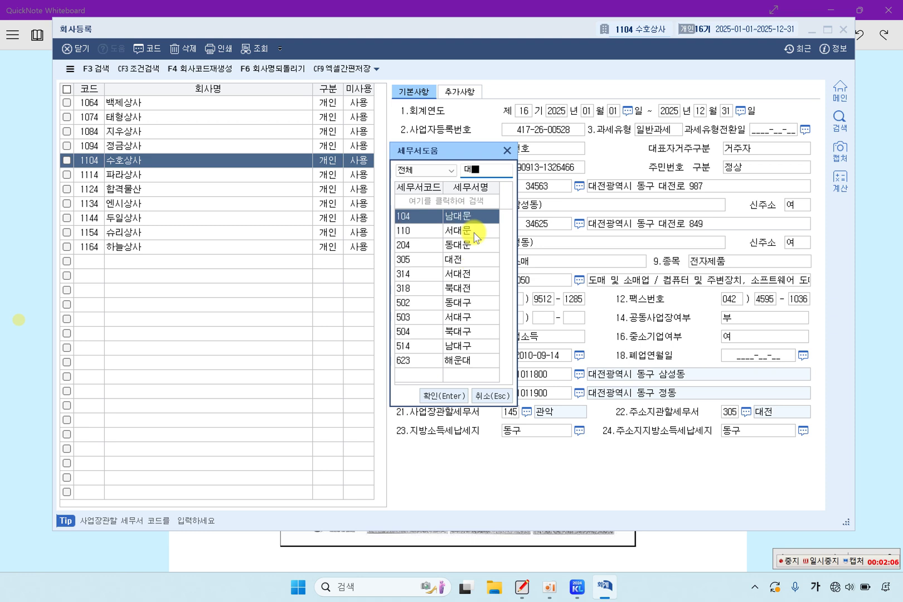
key("Return")
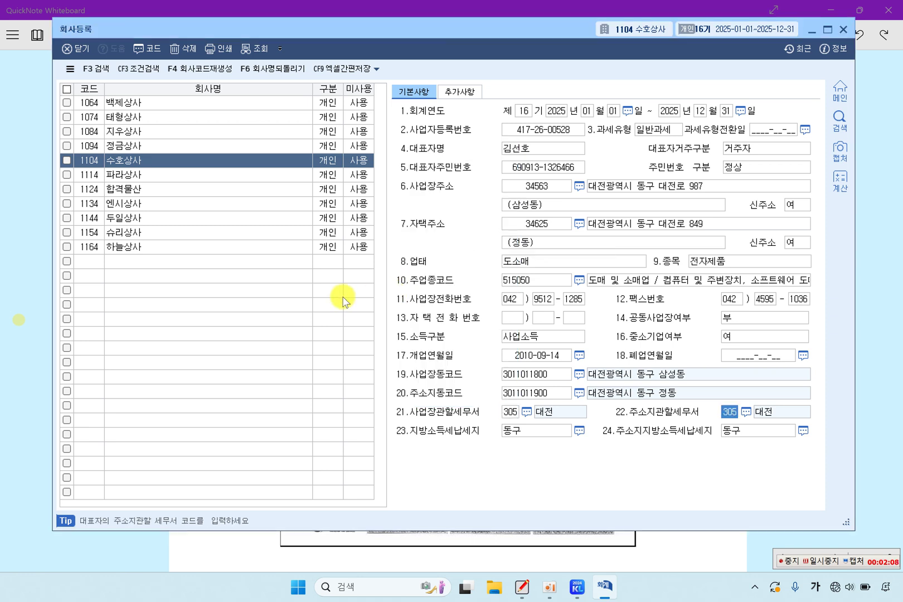
Step: Review the business address and close the 회사등록 screen
left_click(621, 186)
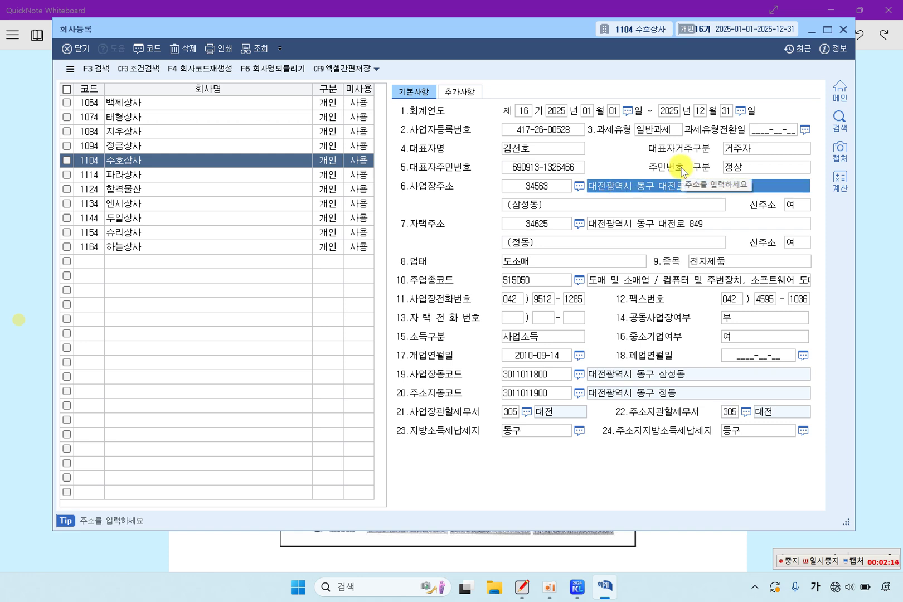
left_click(843, 32)
scroll(566, 222, "down", 10)
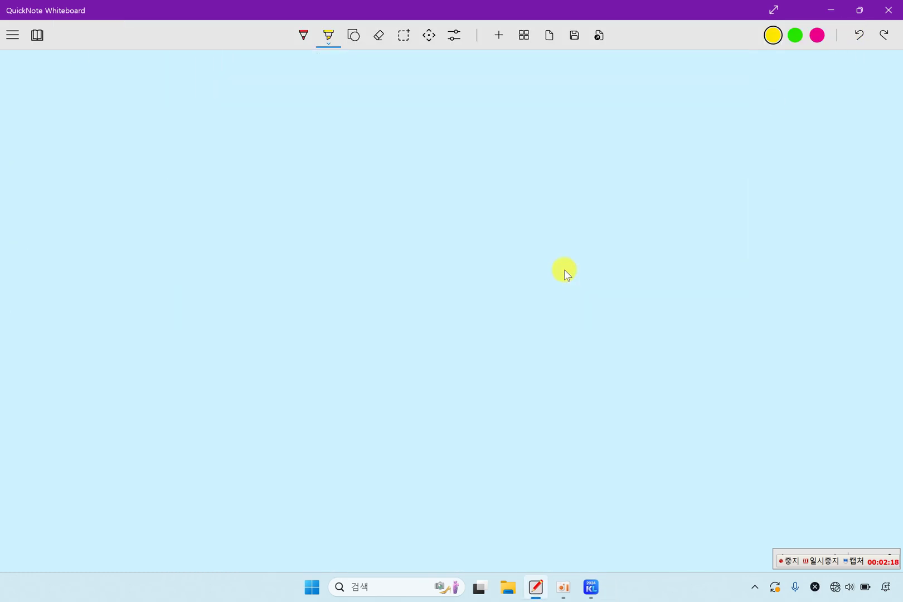
Step: Highlight 전기분 손익계산서, 검토, 오류부분은 정정 and the 제15기 2024.1.1.~2024.12.31 dates
scroll(564, 269, "up", 5)
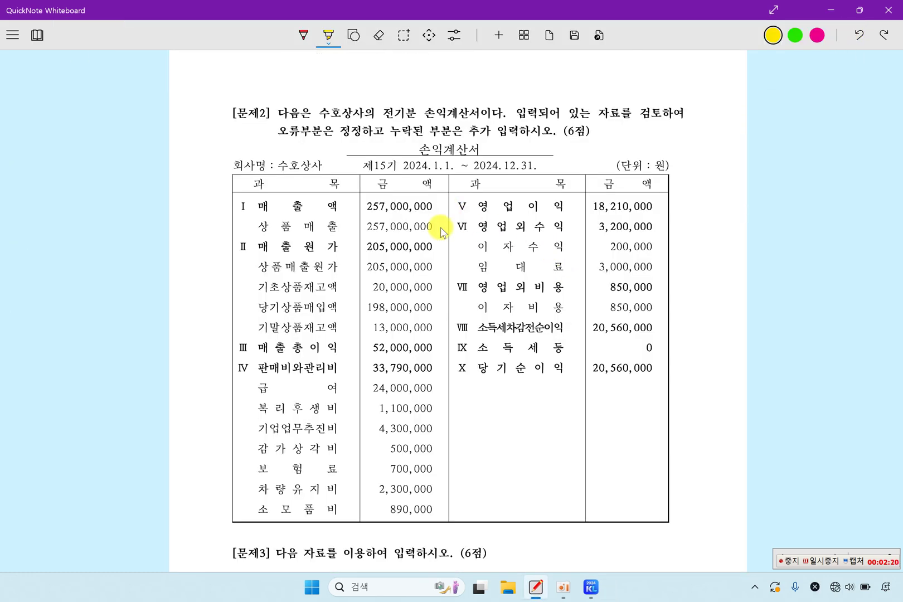
left_click_drag(381, 115, 472, 119)
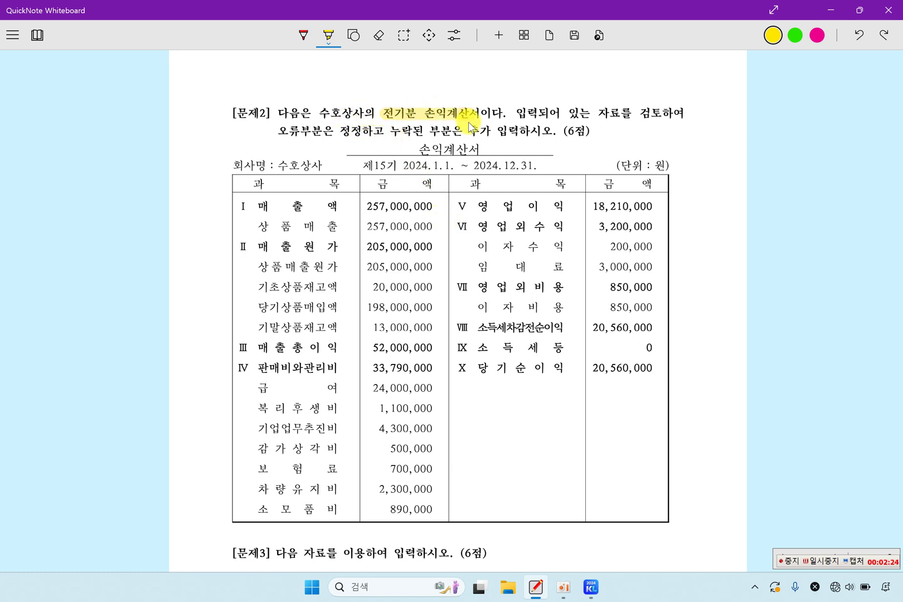
left_click_drag(639, 114, 660, 115)
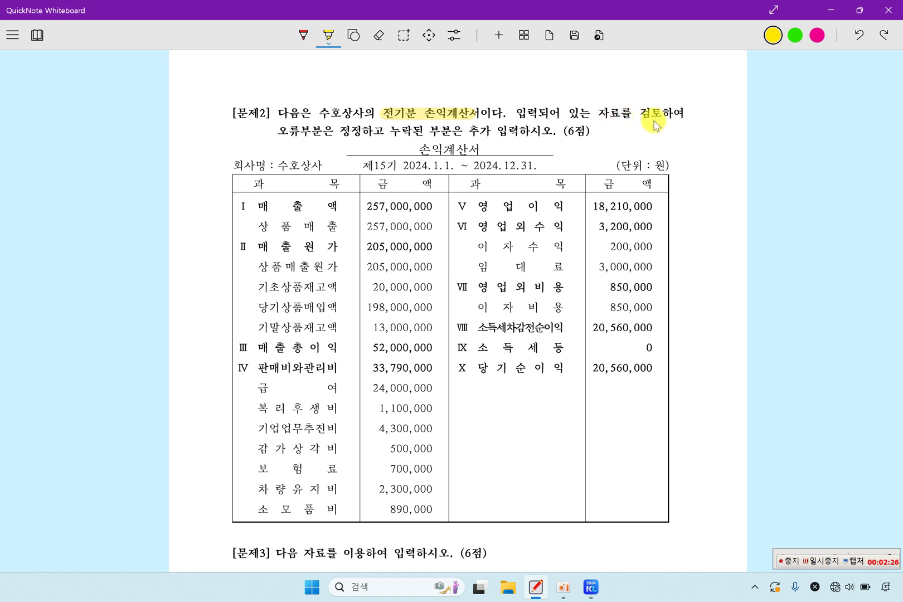
left_click_drag(278, 130, 490, 131)
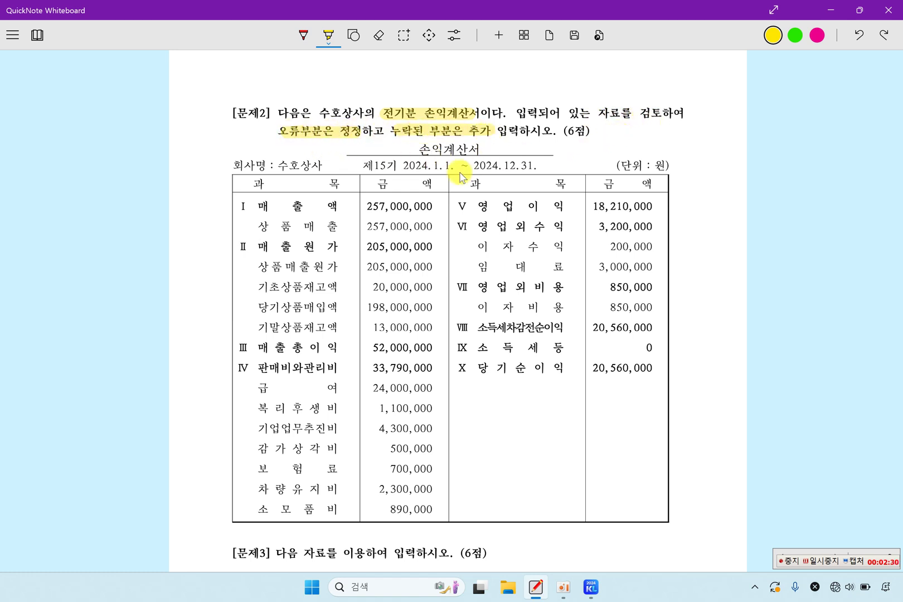
left_click_drag(374, 166, 523, 165)
left_click(599, 595)
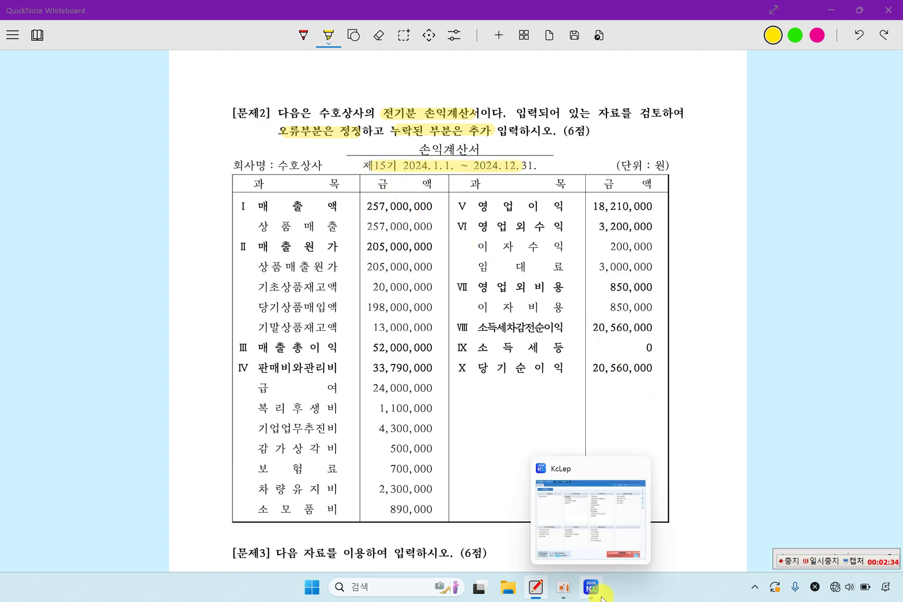
left_click(817, 289)
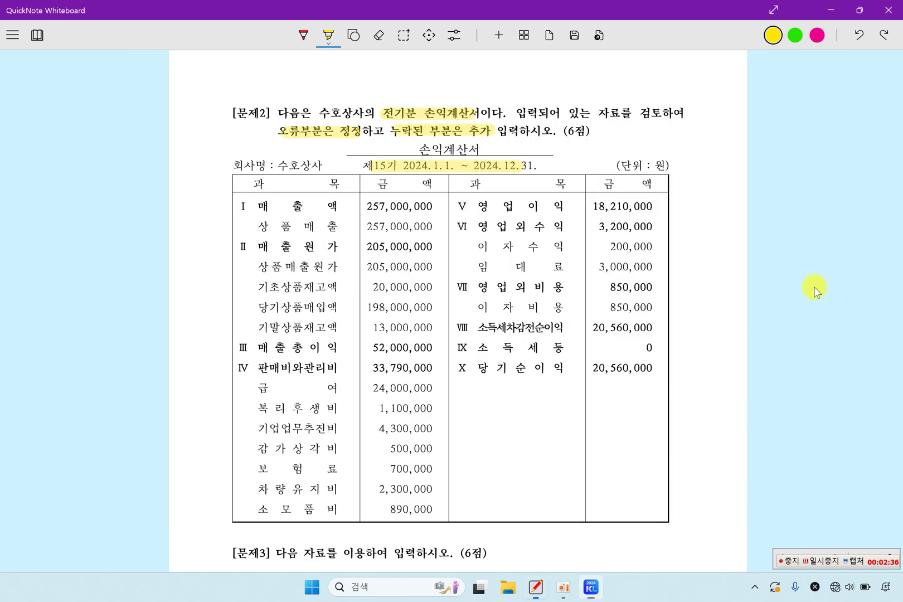
Step: Open 전기분손익계산서 and change 0801 급여 to 24,000,000 per the exam sheet
left_click(591, 592)
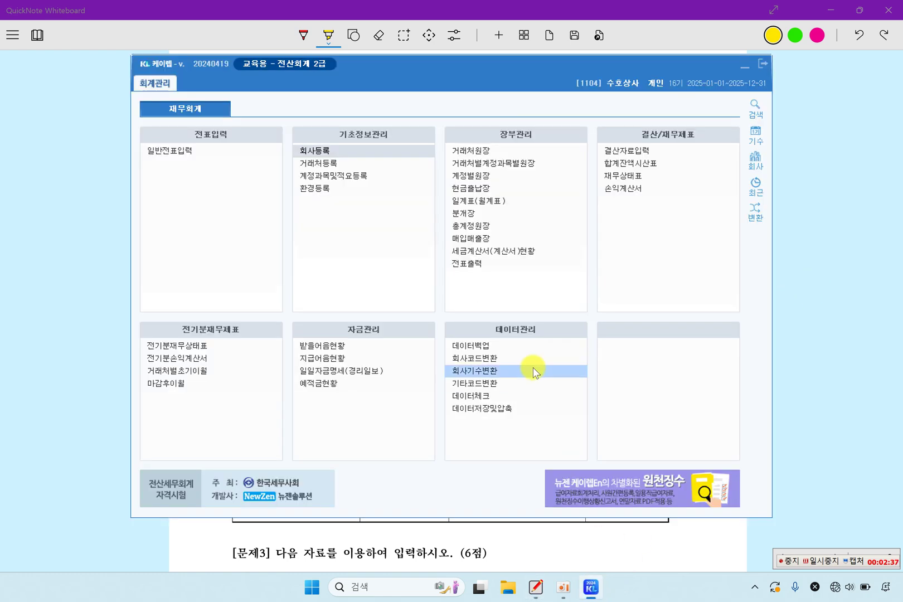
left_click(240, 363)
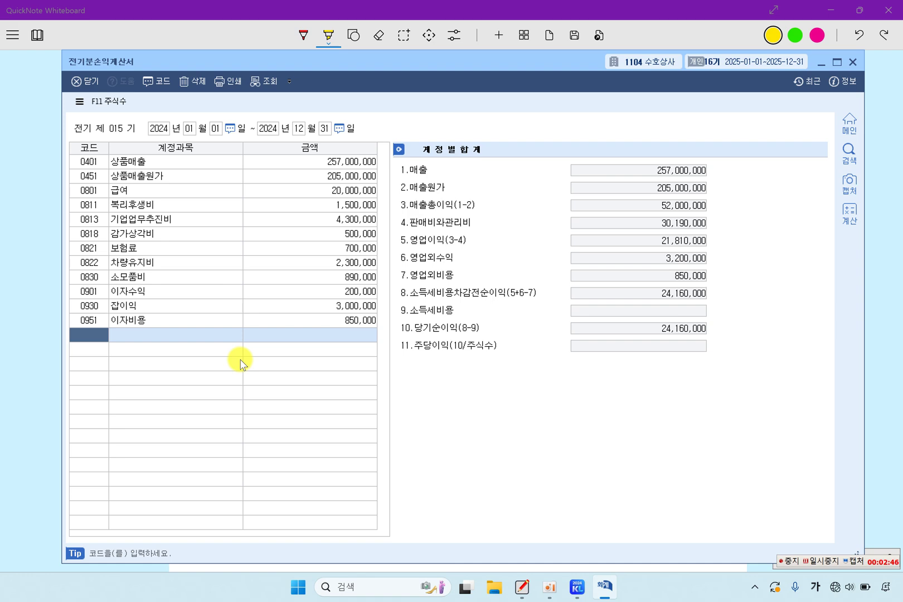
left_click(304, 191)
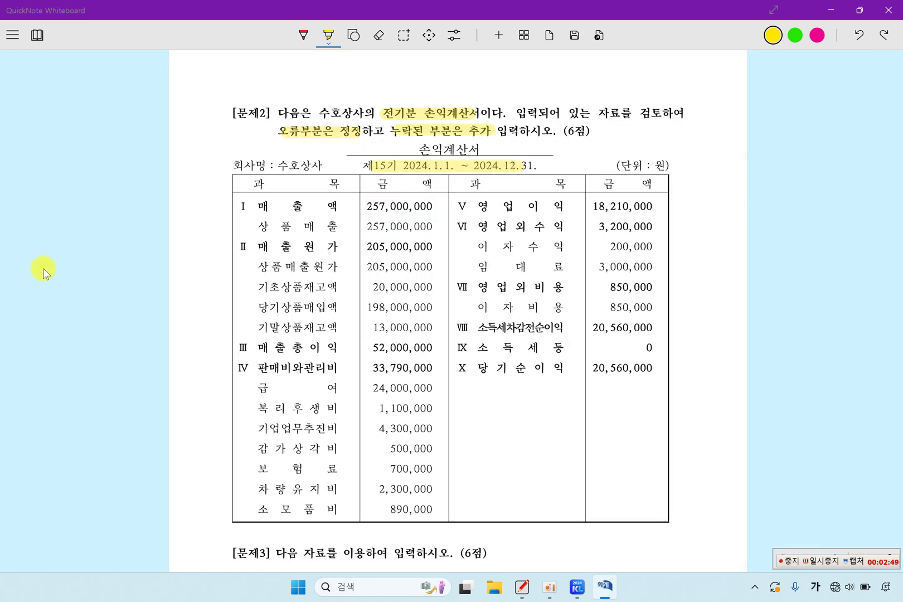
left_click(43, 268)
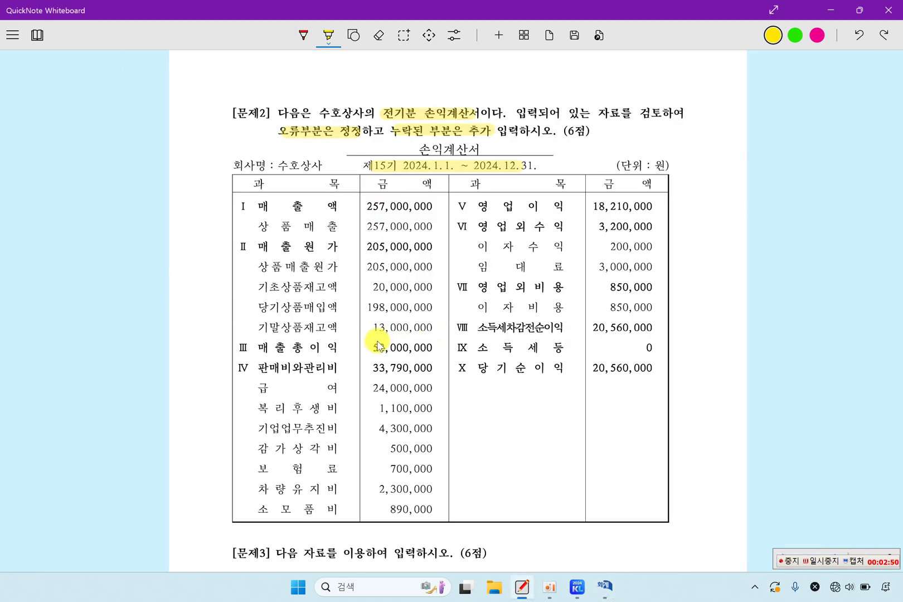
left_click_drag(259, 390, 423, 393)
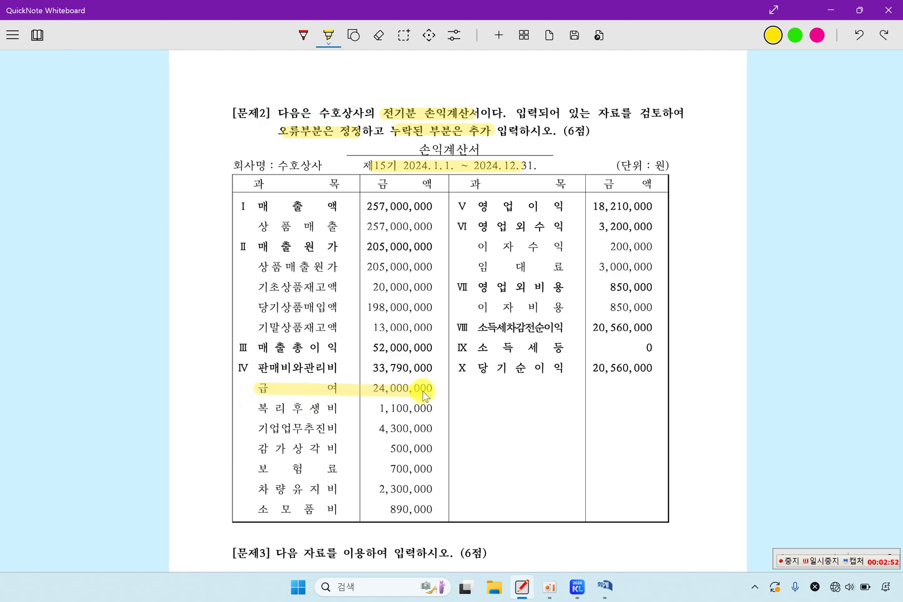
left_click(609, 585)
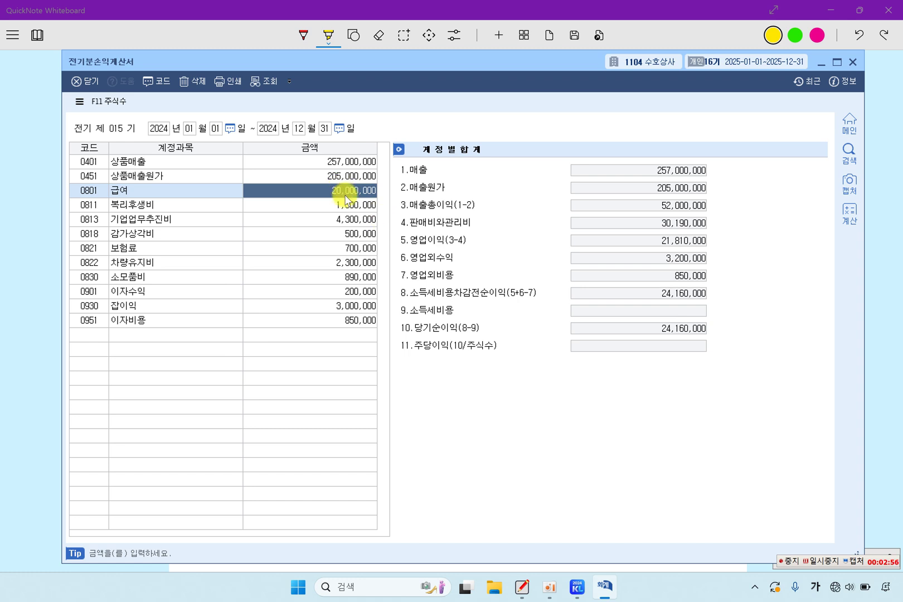
type("2")
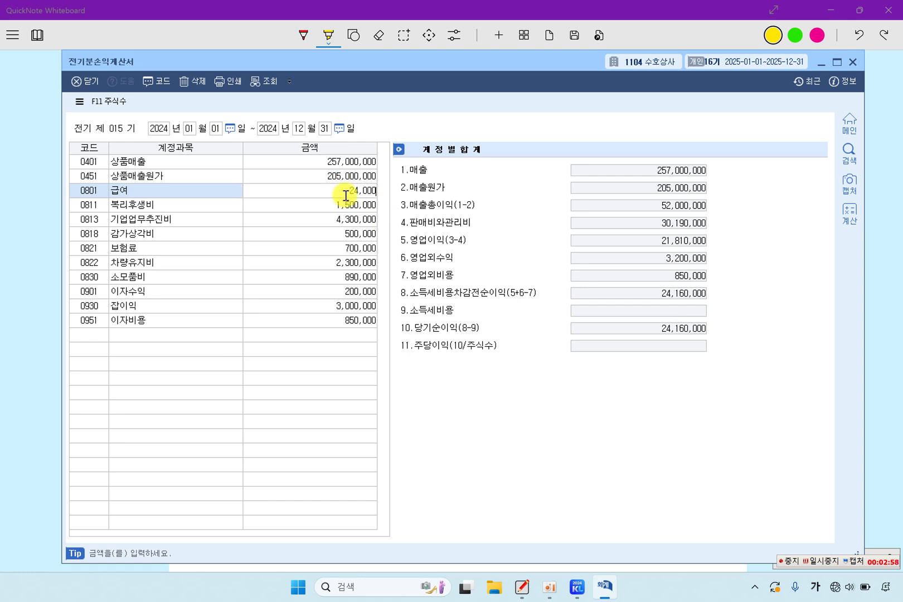
key("Return")
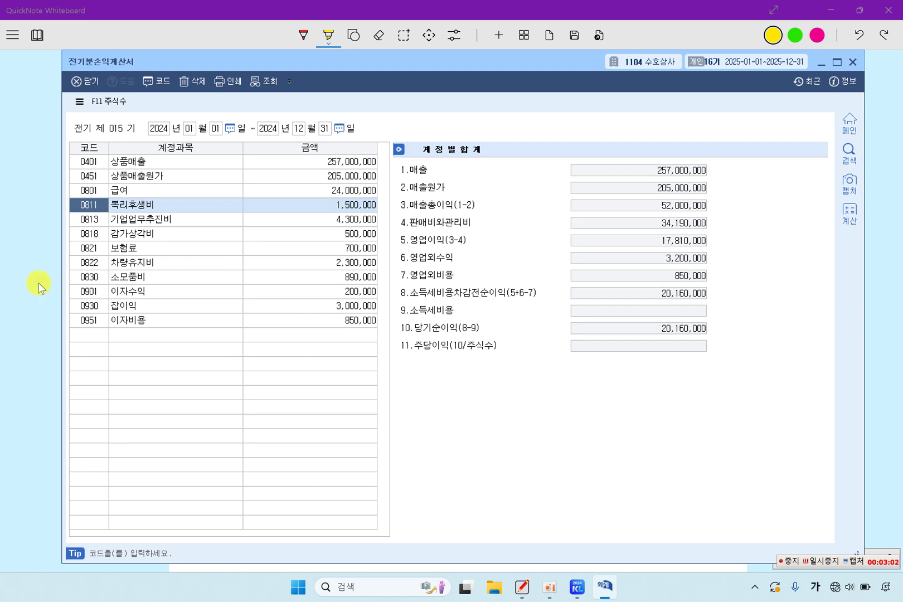
Step: Change 0811 복리후생비 from 1,500,000 to 1,100,000 per the exam sheet
key("alt+Tab")
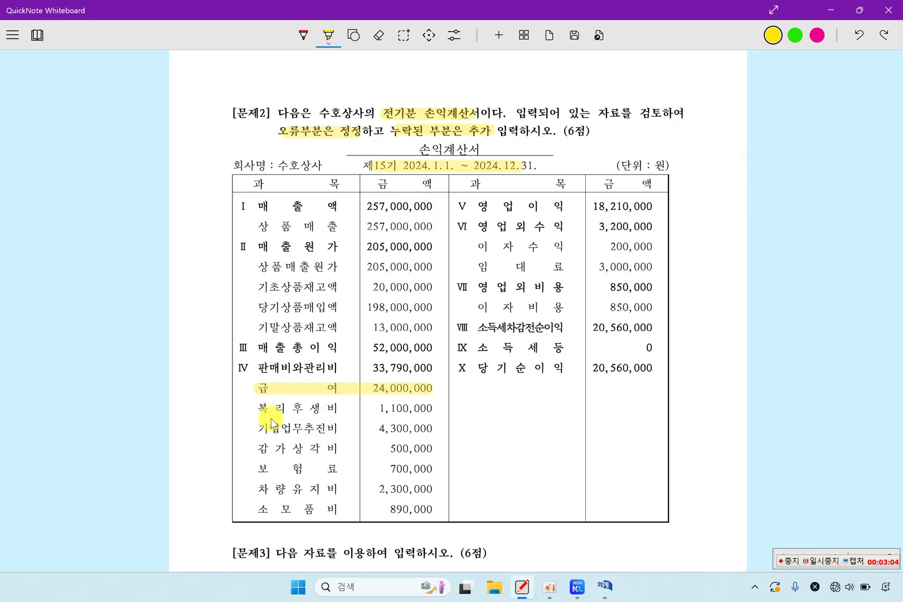
left_click_drag(257, 412, 416, 415)
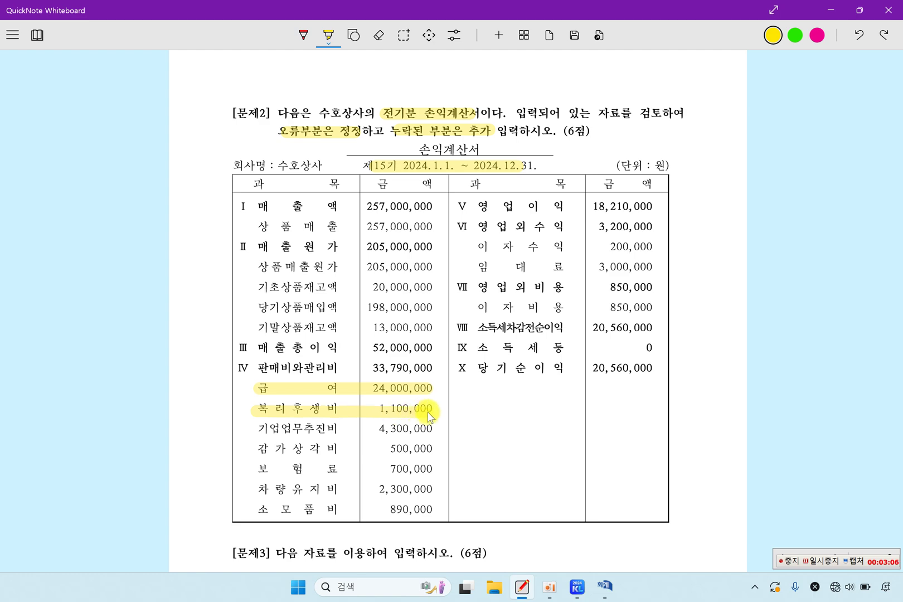
left_click(604, 585)
left_click(337, 221)
left_click(350, 210)
type("1,")
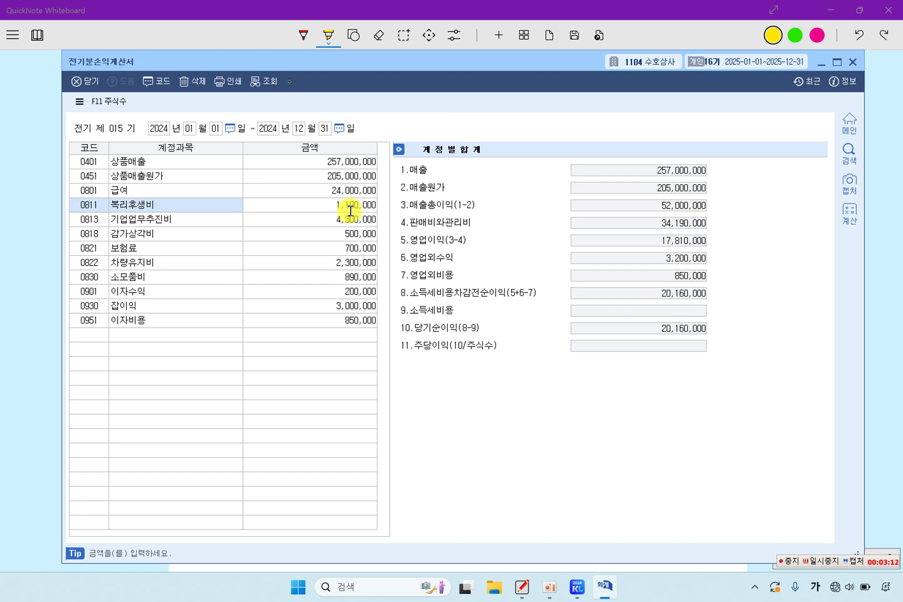
type("100,000")
key("Return")
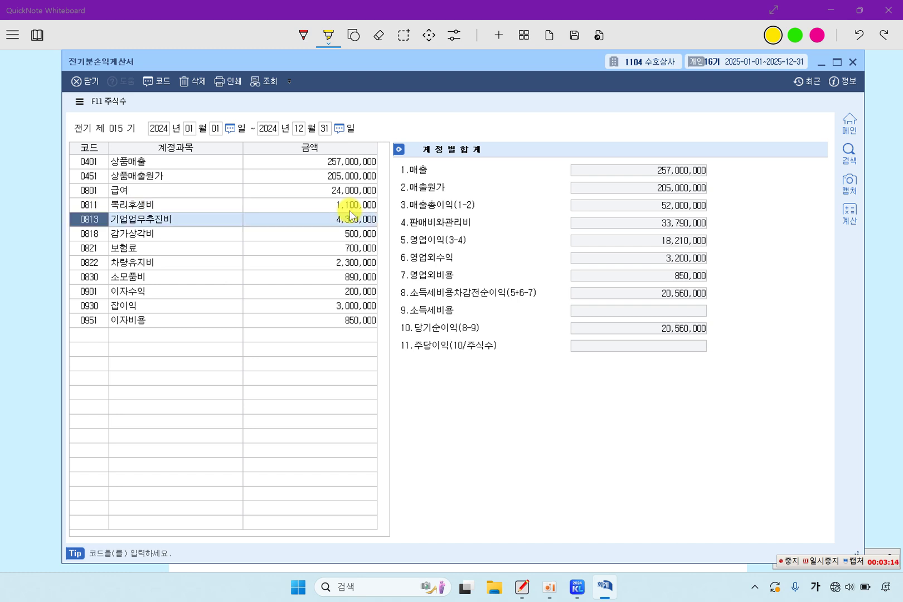
key("alt+Tab")
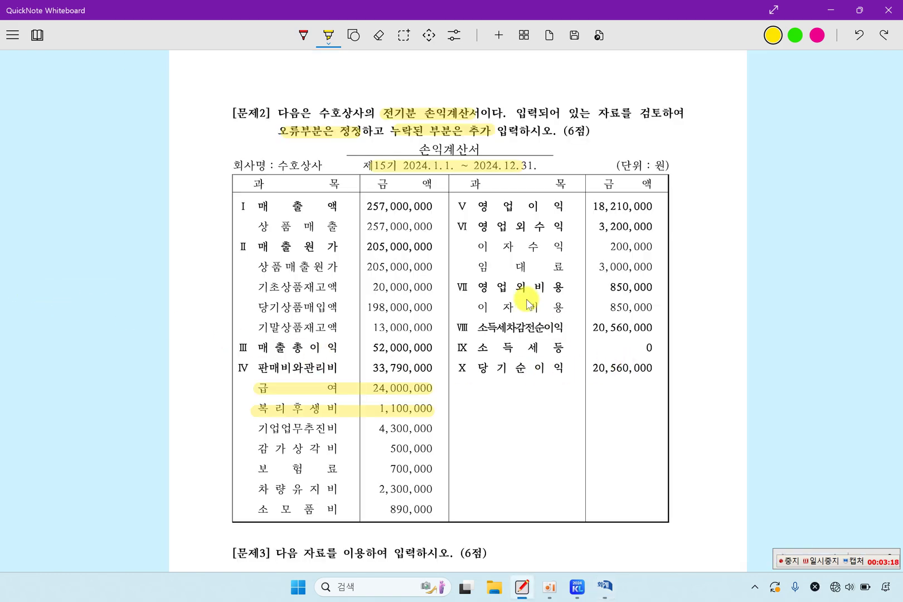
Step: Delete the 0930 잡이익 3,000,000 row after checking 영업외수익 on the exam sheet
left_click_drag(477, 227, 563, 226)
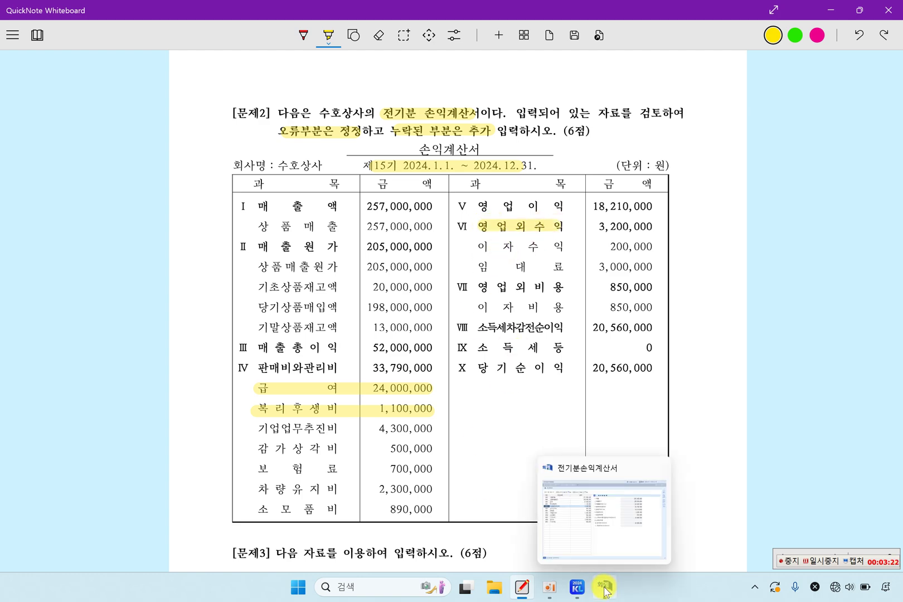
left_click(604, 585)
left_click(160, 311)
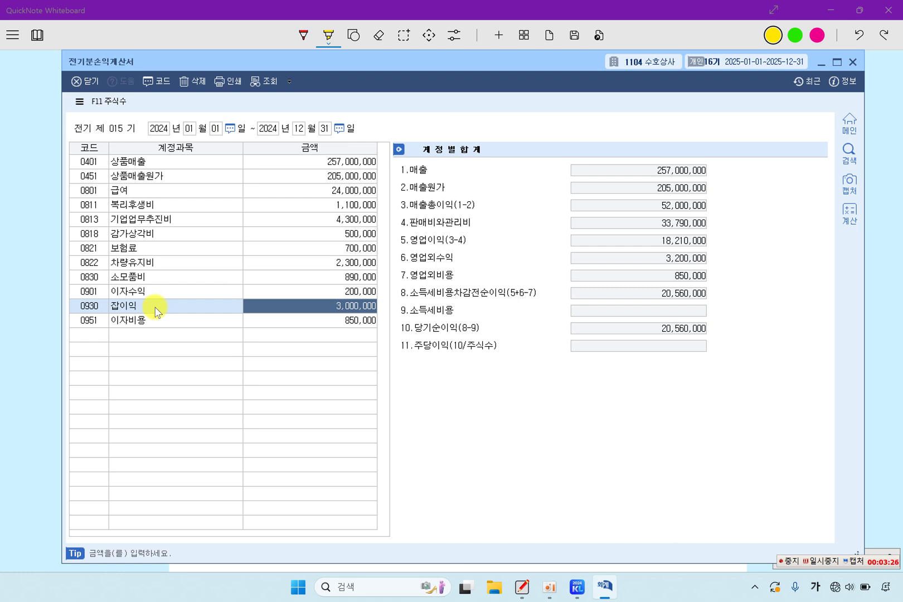
key("F5")
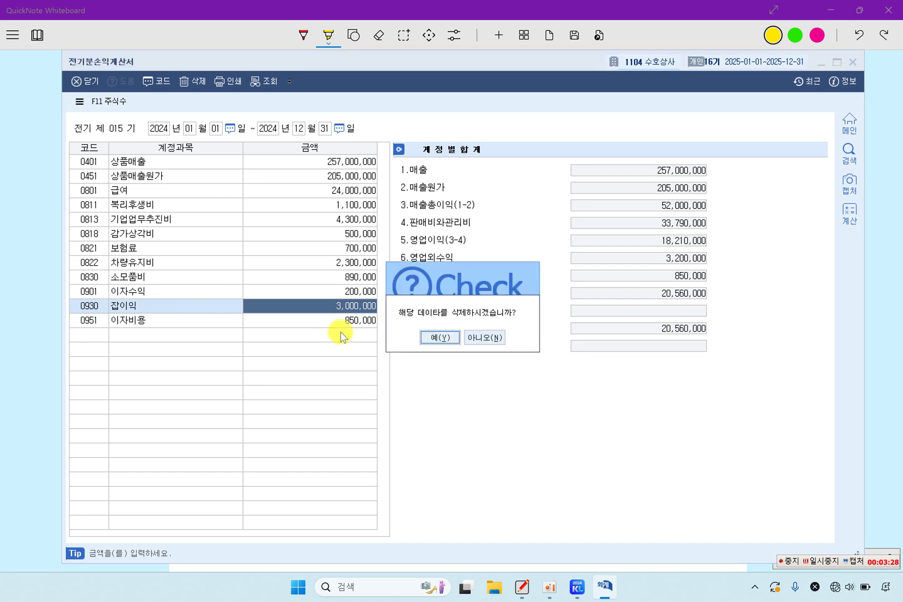
left_click(436, 338)
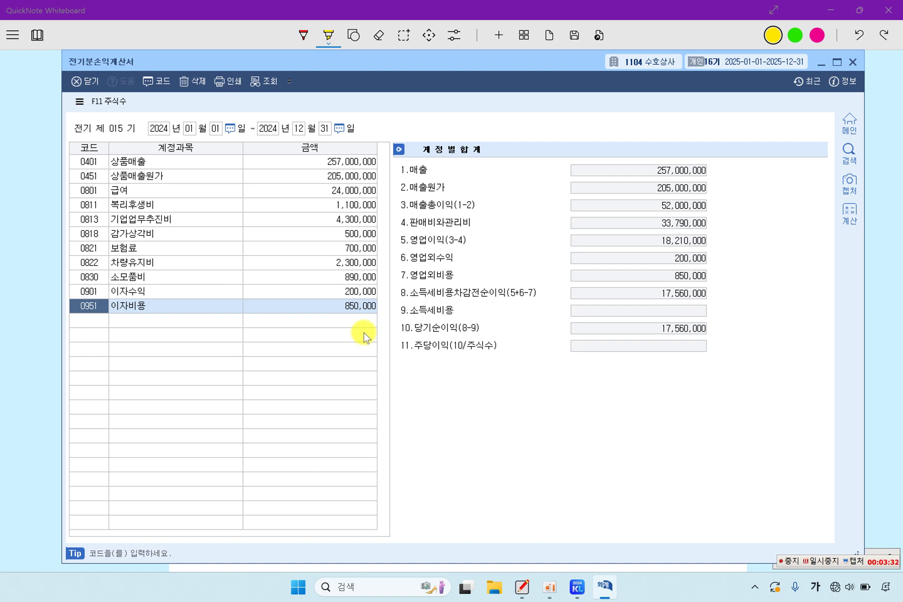
left_click(36, 278)
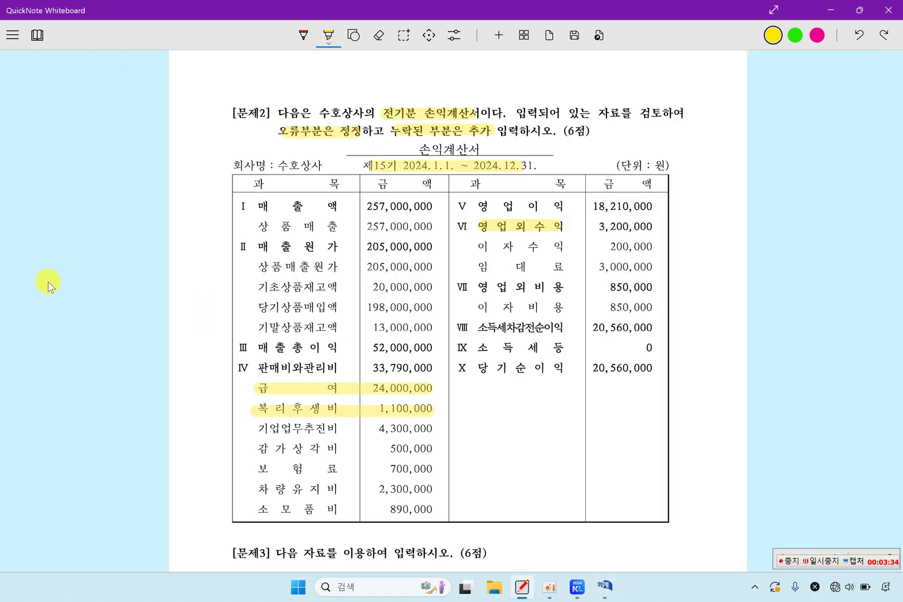
Step: Highlight the 임대료 line on the exam sheet and return to the prior-period income statement
left_click_drag(483, 268, 653, 266)
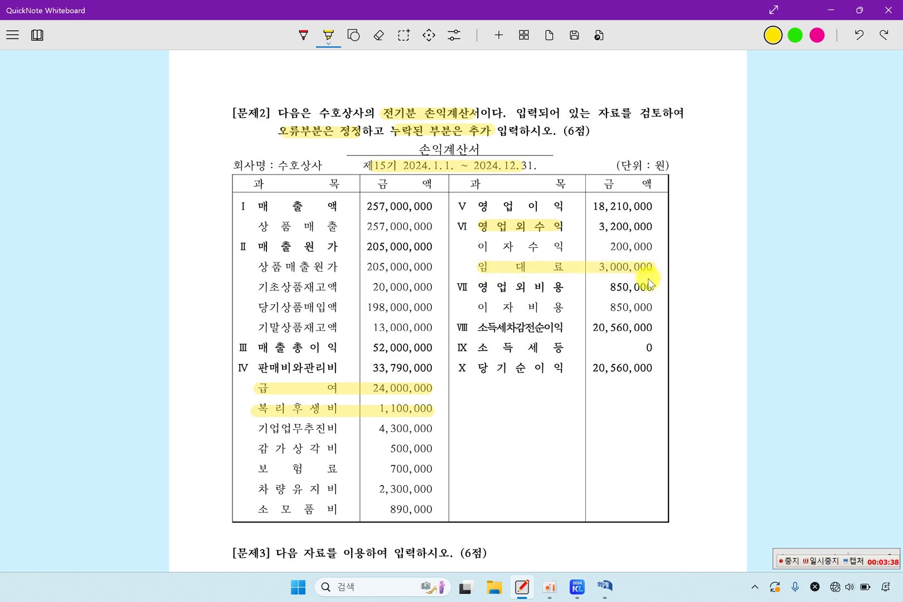
left_click(604, 586)
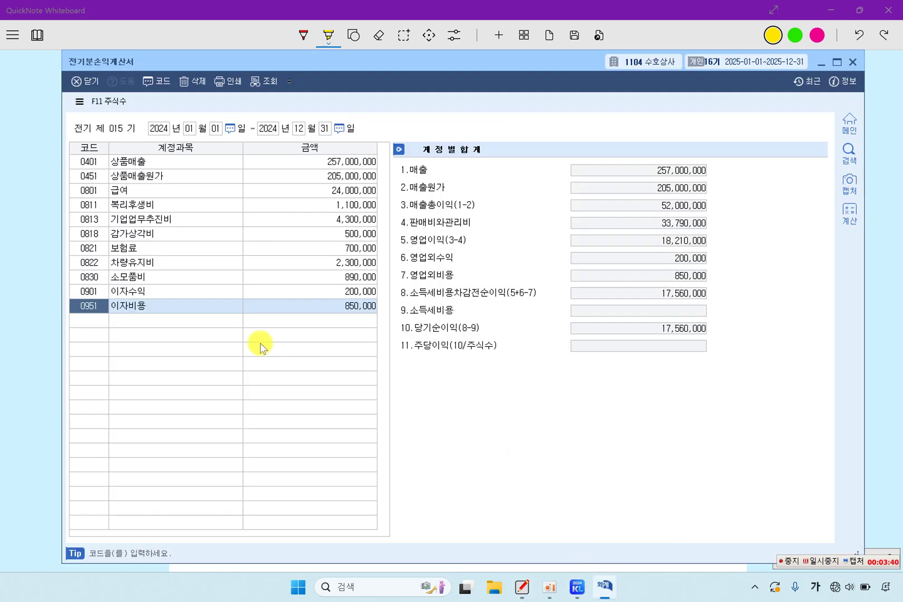
left_click(132, 277)
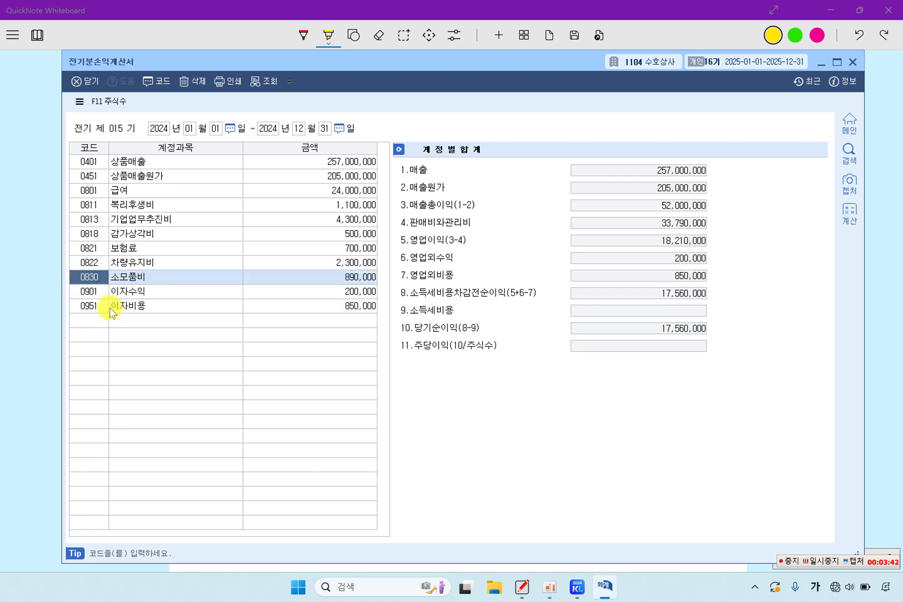
Step: Add account 0904 임대료 at 3,000,000, then mark net income 20,560,000 on the exam sheet
left_click(91, 322)
key("F2")
type("임ㄷㅐ")
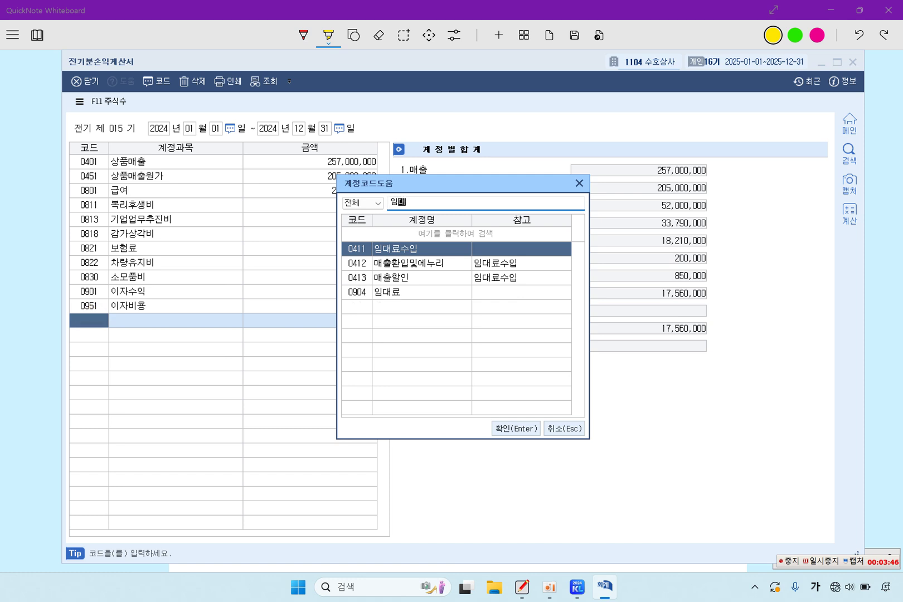
key("Down")
key("Down")
key("Down")
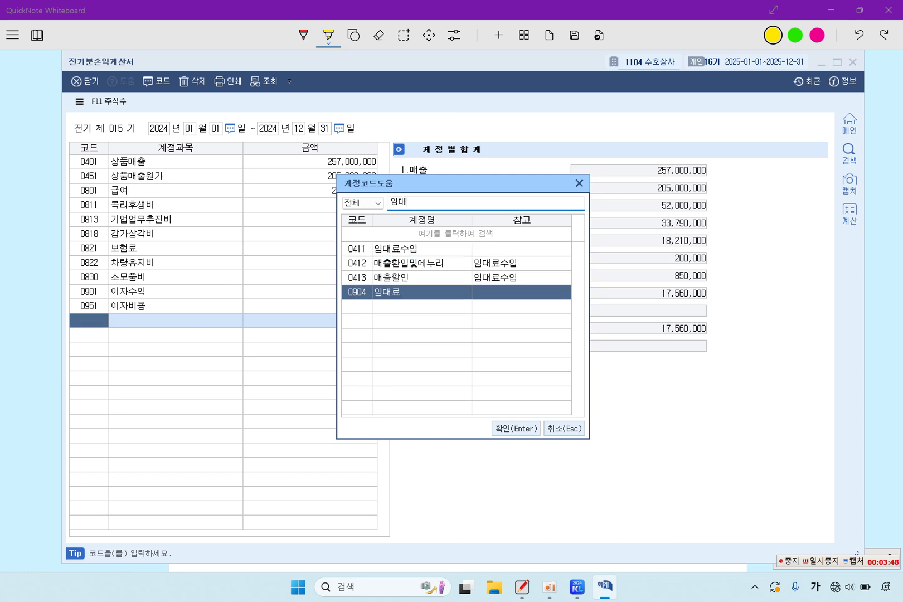
key("Return")
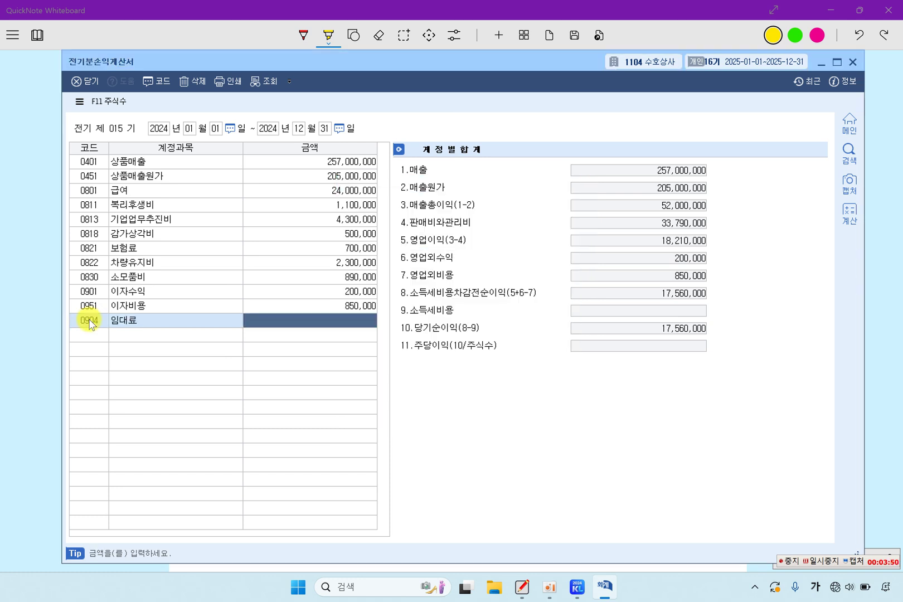
type("3,000,000")
key("Return")
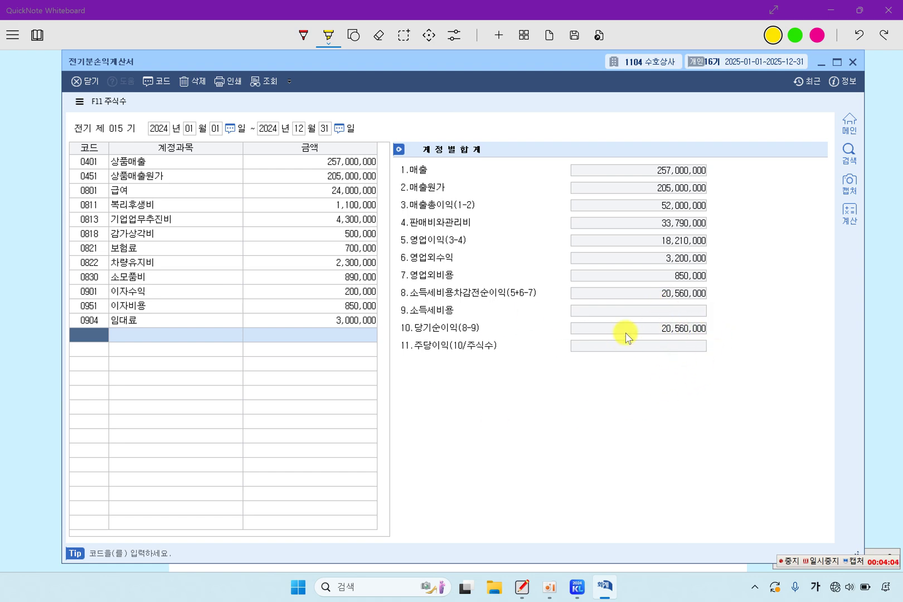
left_click(35, 328)
left_click_drag(587, 373, 657, 374)
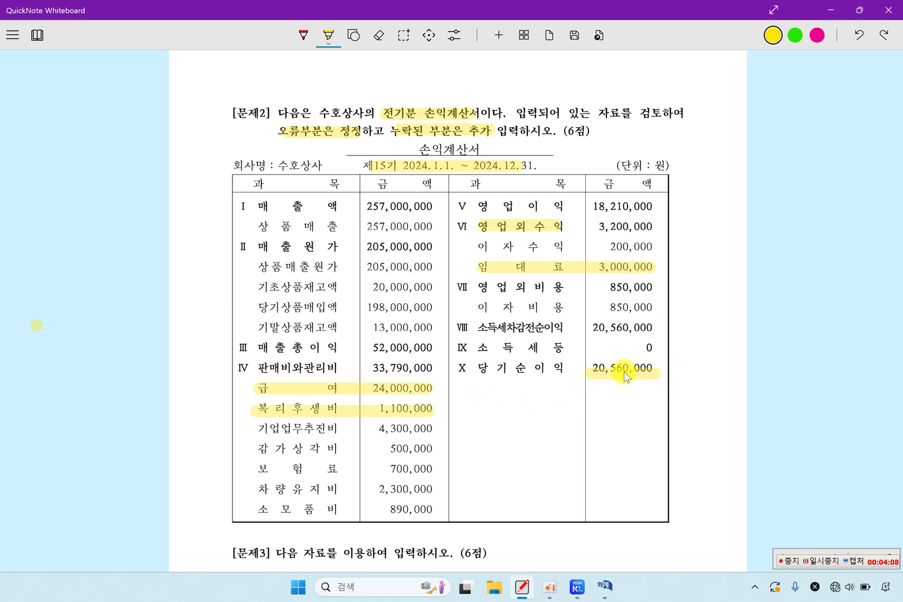
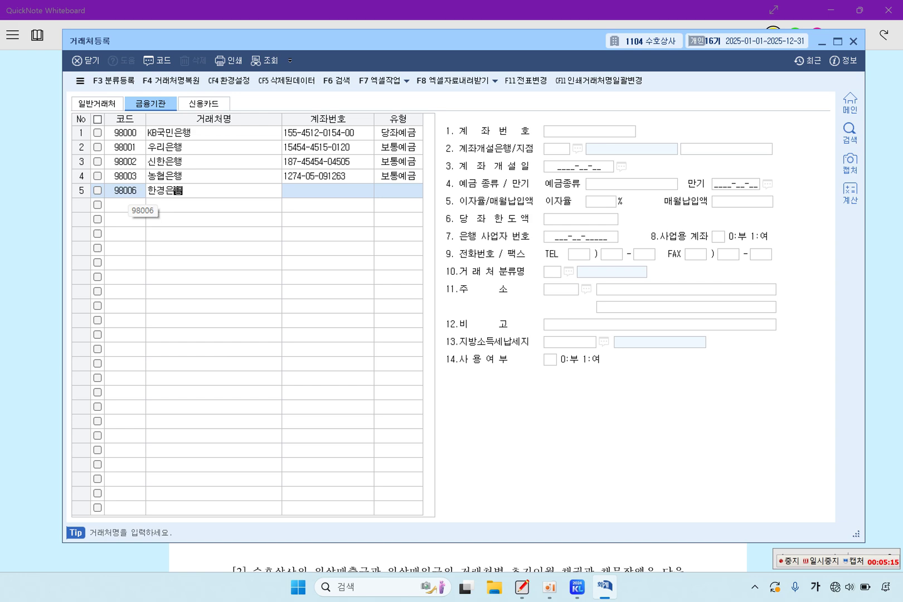
Step: Commit 한경은행 as the name of new financial-institution partner 98006
key("Return")
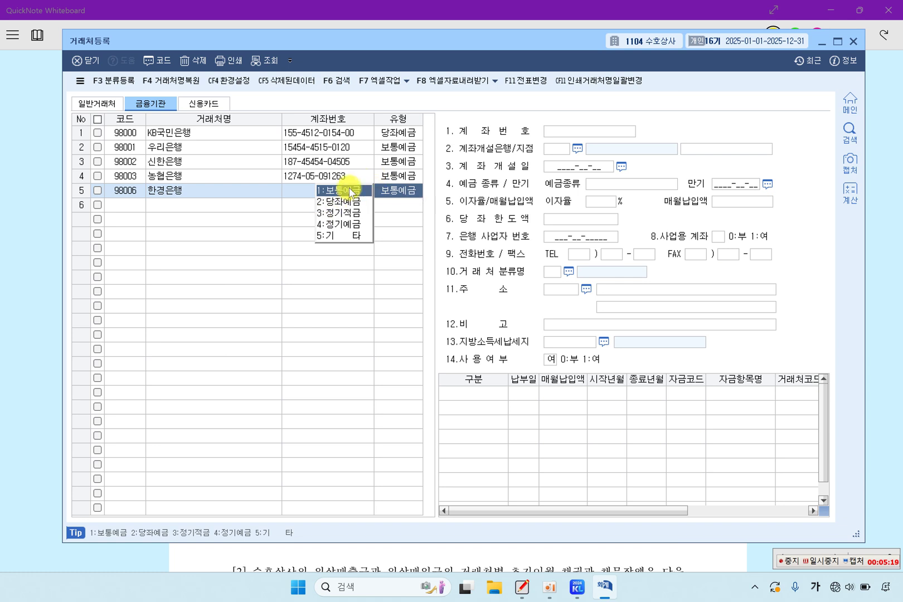
key("Return")
left_click(177, 195)
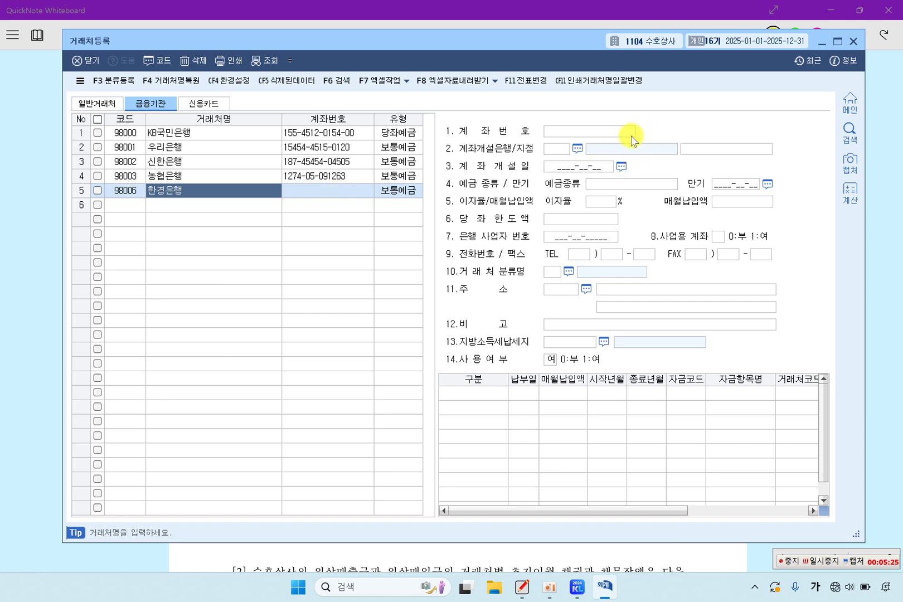
left_click(603, 135)
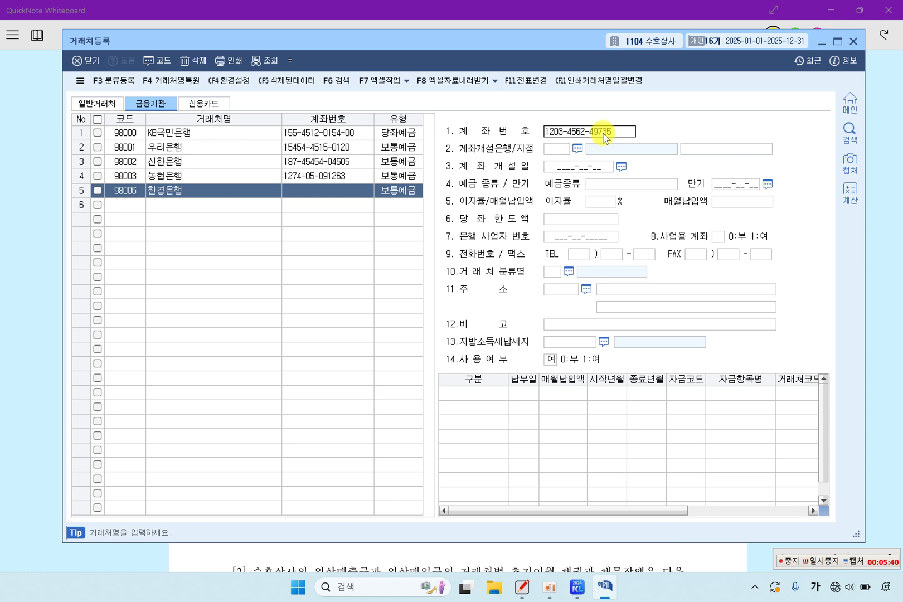
key("Return")
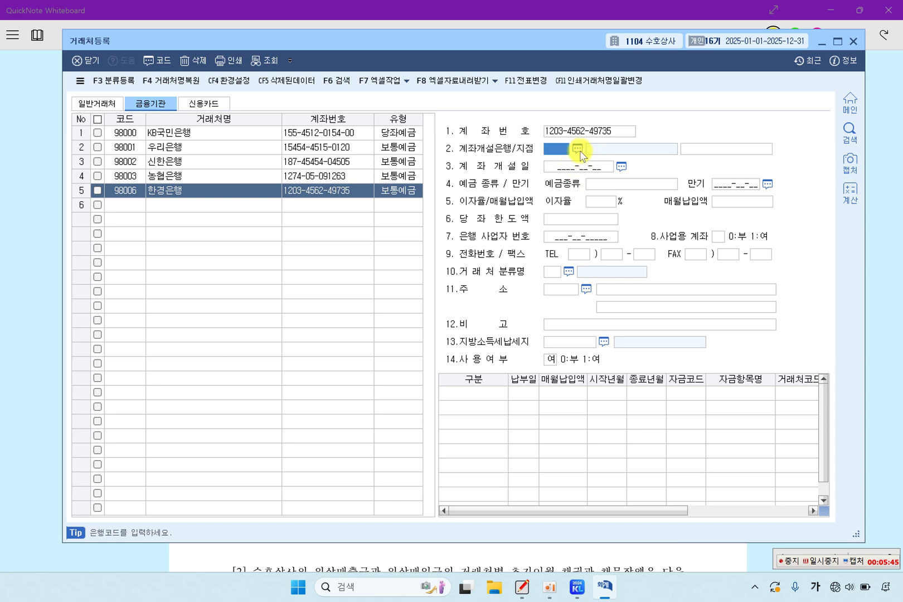
Step: Set 8.사업용 계좌 to 여 for 한경은행
left_click(591, 185)
left_click(587, 167)
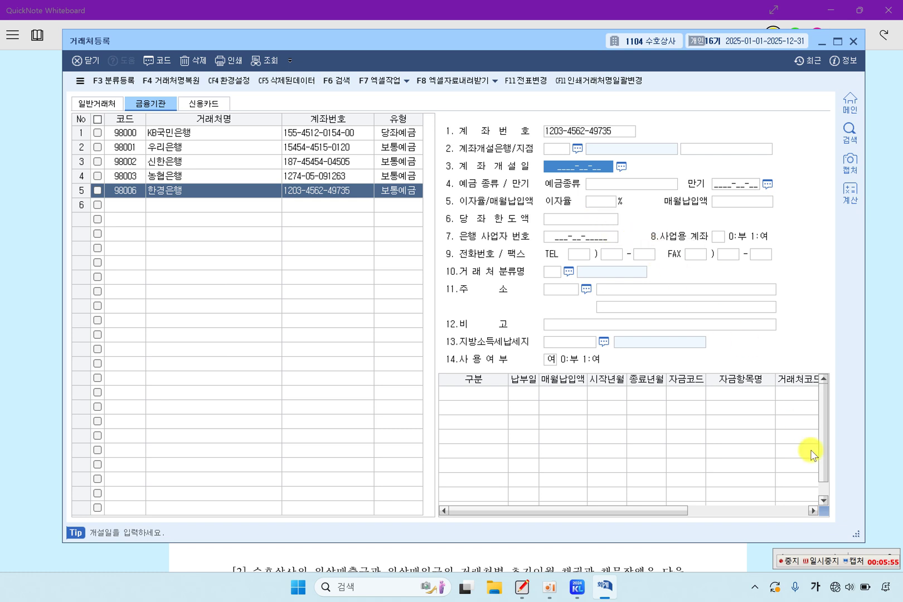
left_click(823, 562)
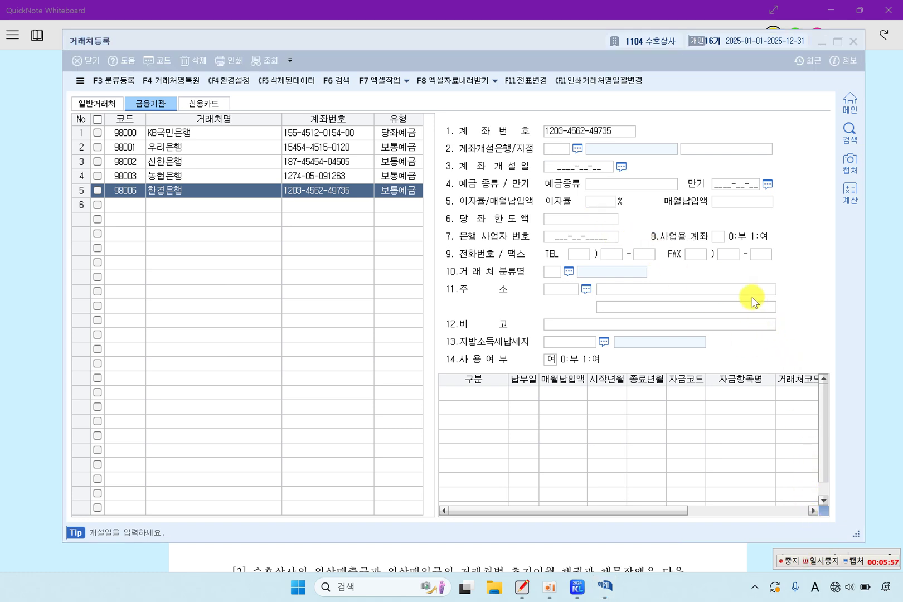
left_click(718, 236)
left_click(722, 252)
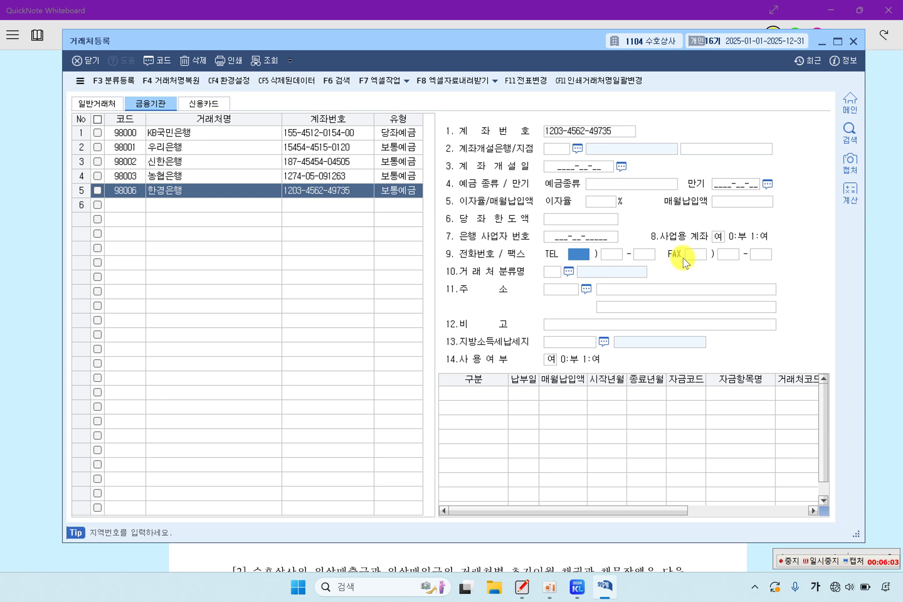
Step: Recheck the saved 한경은행 row against 농협은행, then return to the exam sheet
left_click(246, 205)
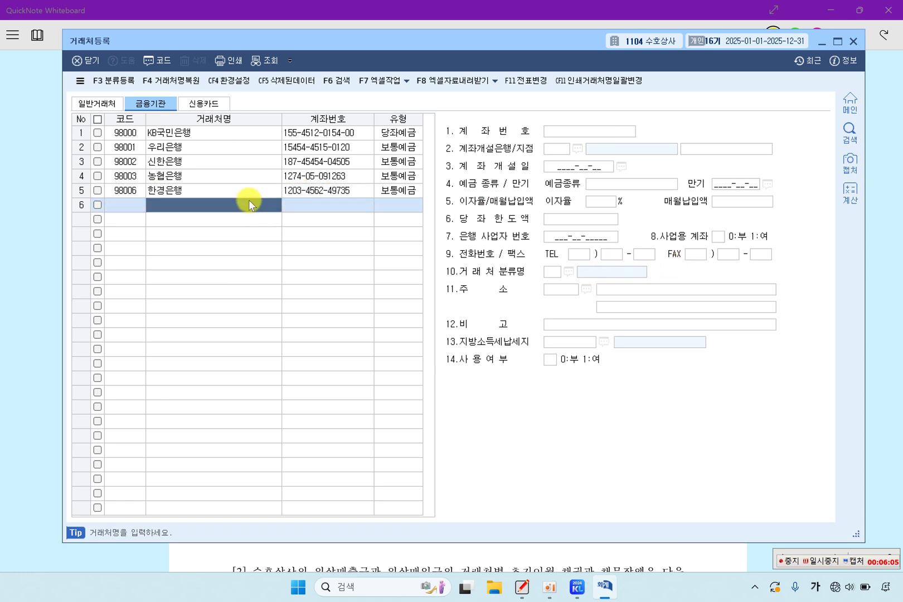
left_click(258, 187)
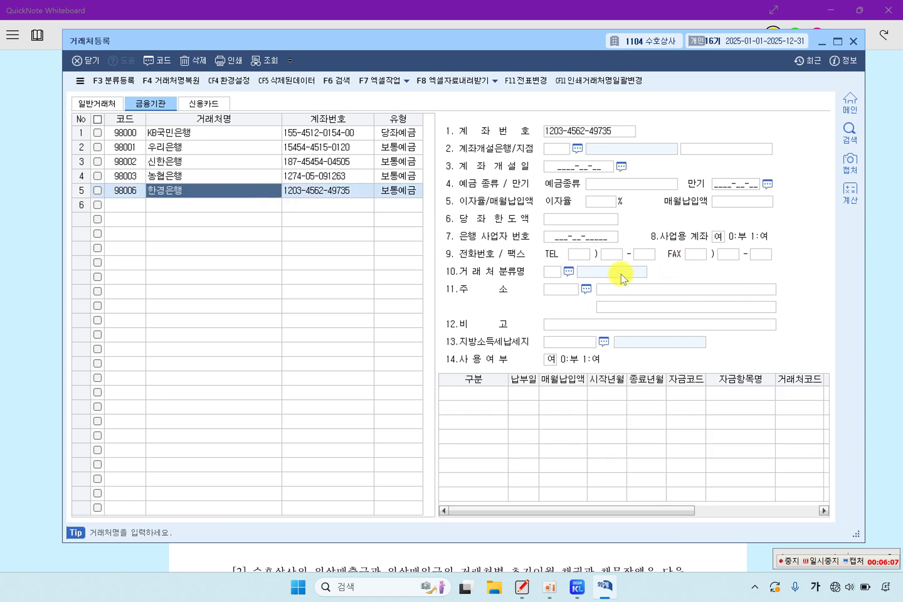
left_click(255, 206)
left_click(257, 192)
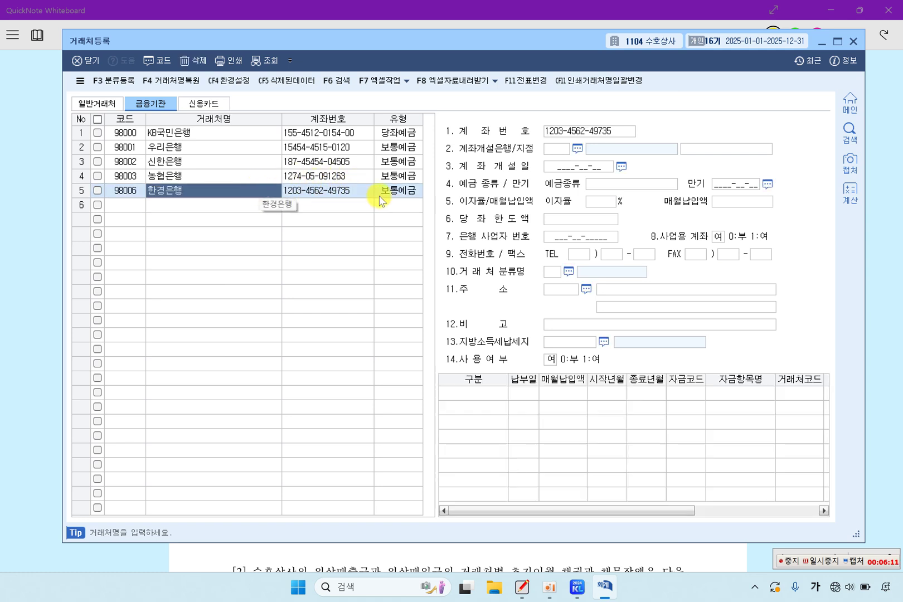
left_click(341, 191)
left_click(215, 177)
left_click(134, 185)
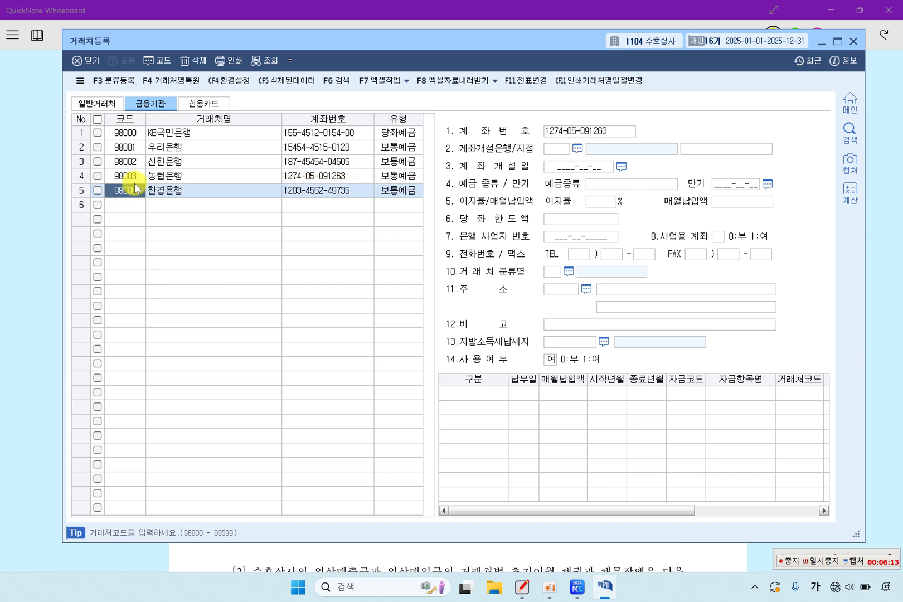
left_click(136, 177)
left_click(139, 191)
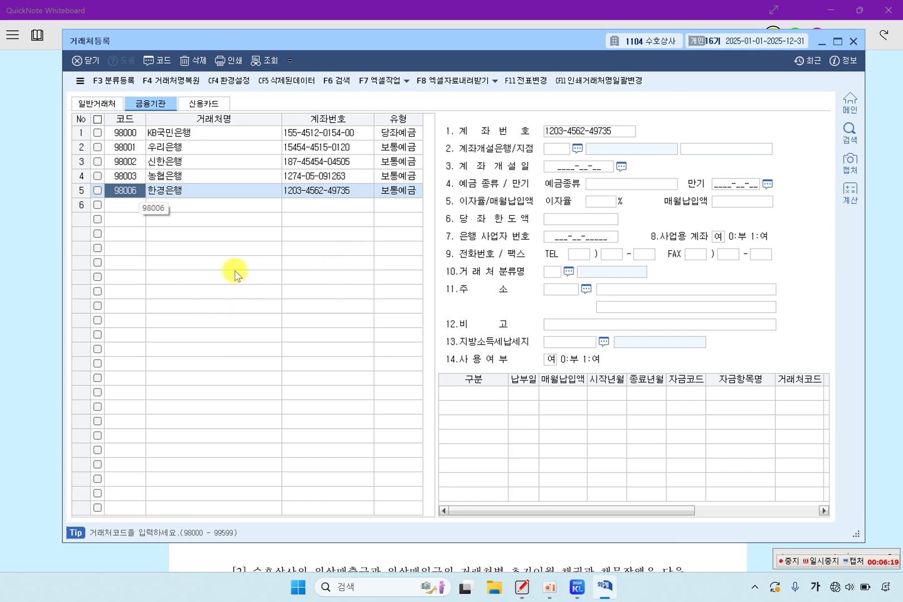
left_click(53, 321)
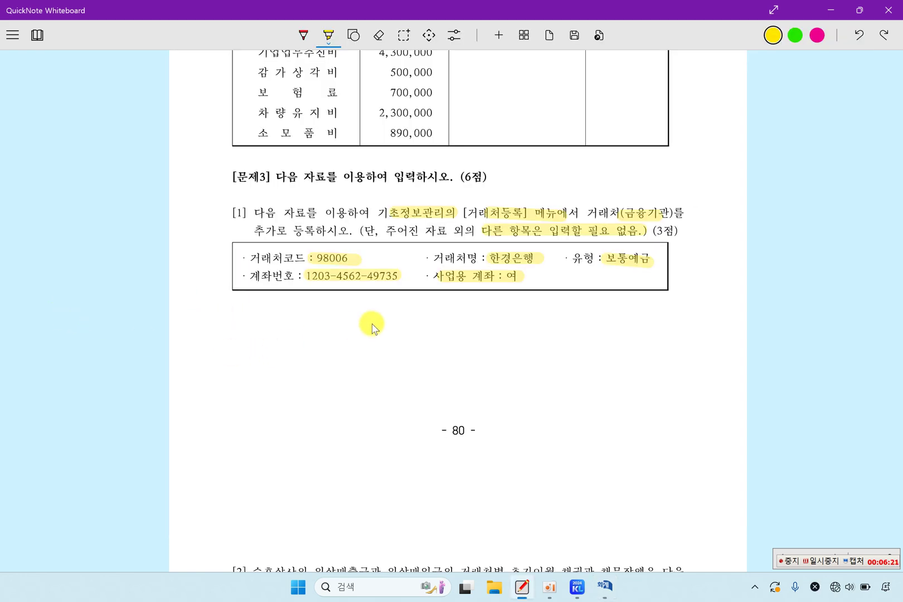
Step: Highlight 외상매출금, 외상매입금, 수정, 삭제 and 추가 in question [2]
scroll(373, 325, "down", 8)
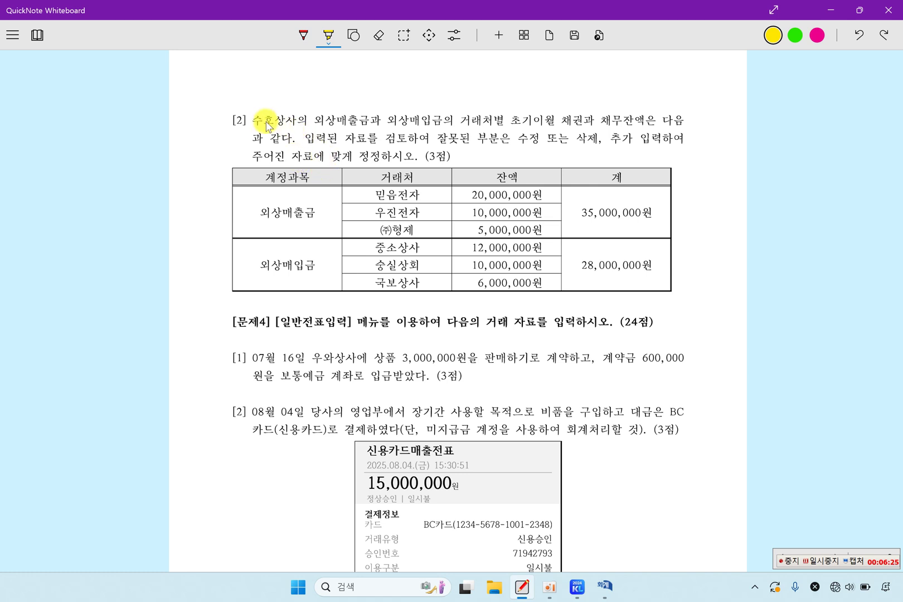
left_click_drag(314, 121, 628, 126)
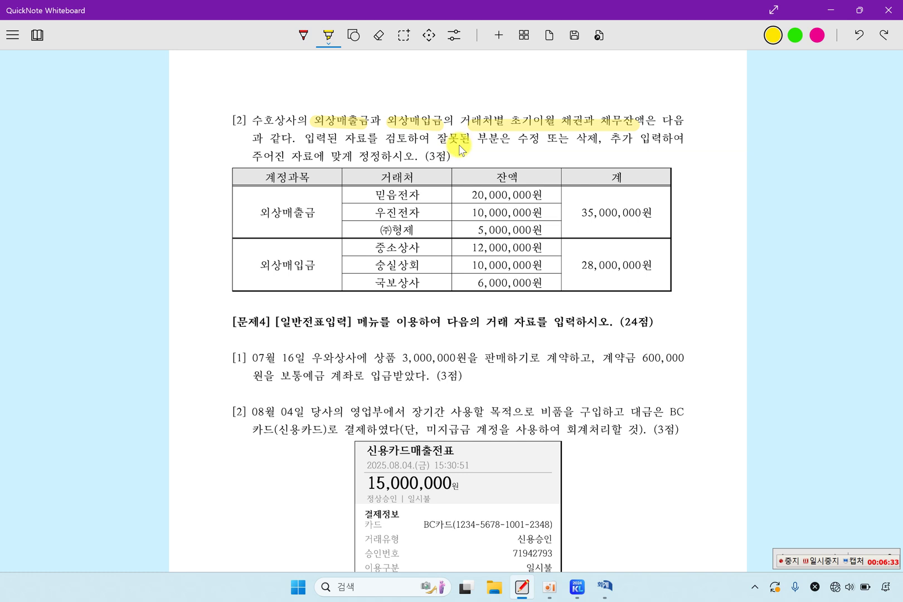
left_click_drag(538, 144, 547, 142)
left_click_drag(574, 140, 630, 142)
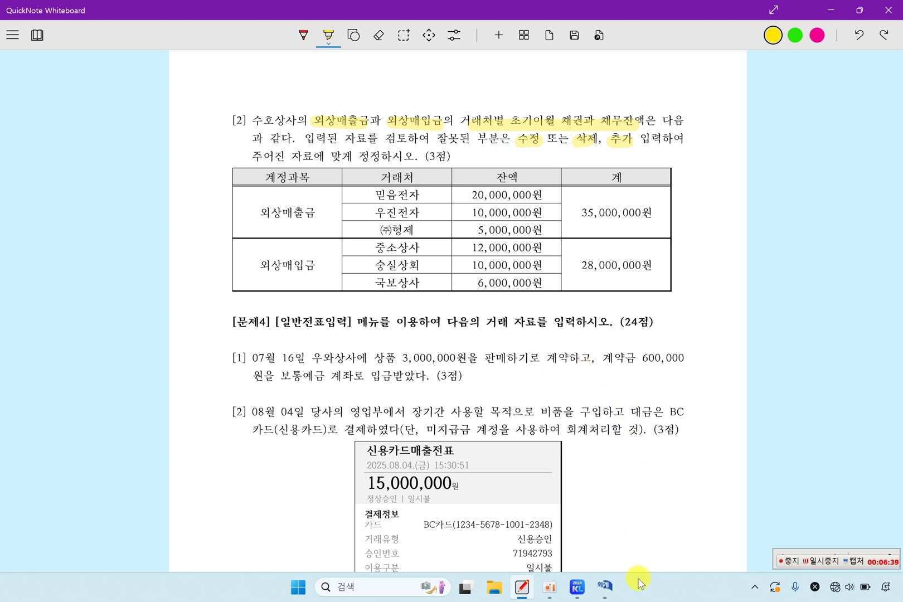
Step: Close 거래처등록 in KcLep and bring up the 회계관리 main menu
left_click(605, 588)
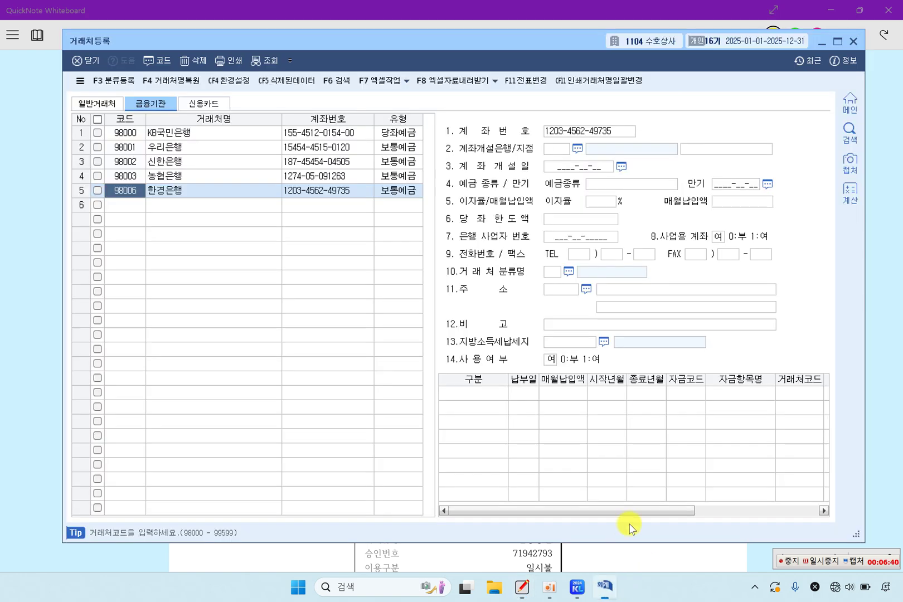
left_click(853, 42)
left_click(592, 588)
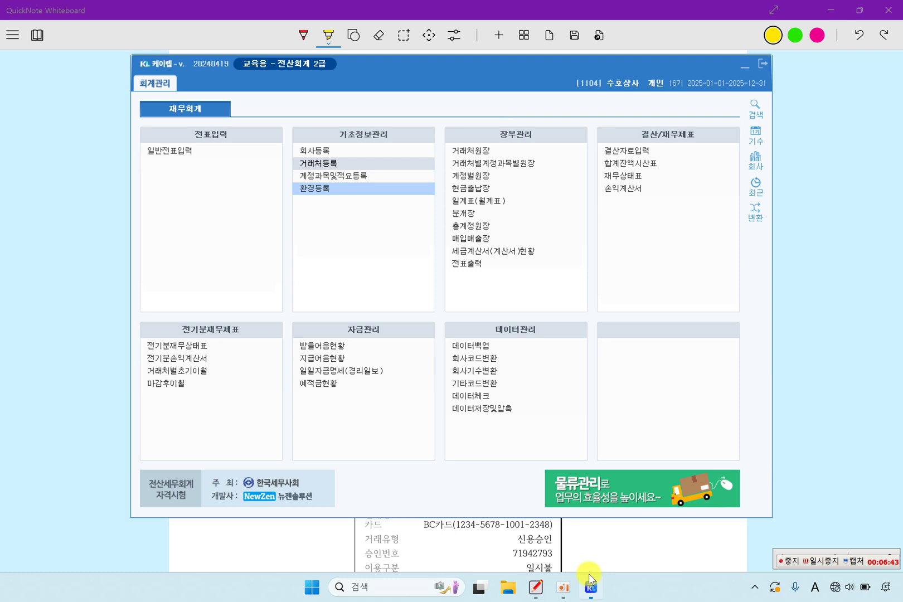
Step: In 거래처별초기이월 under 외상매출금, change 믿음전자 from 15,000,000 to 20,000,000
left_click(202, 371)
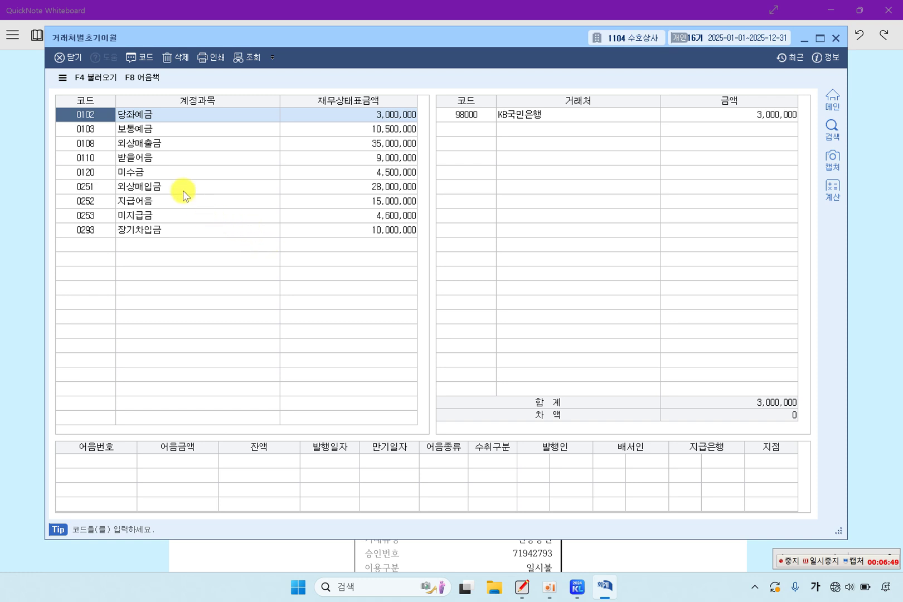
left_click(175, 147)
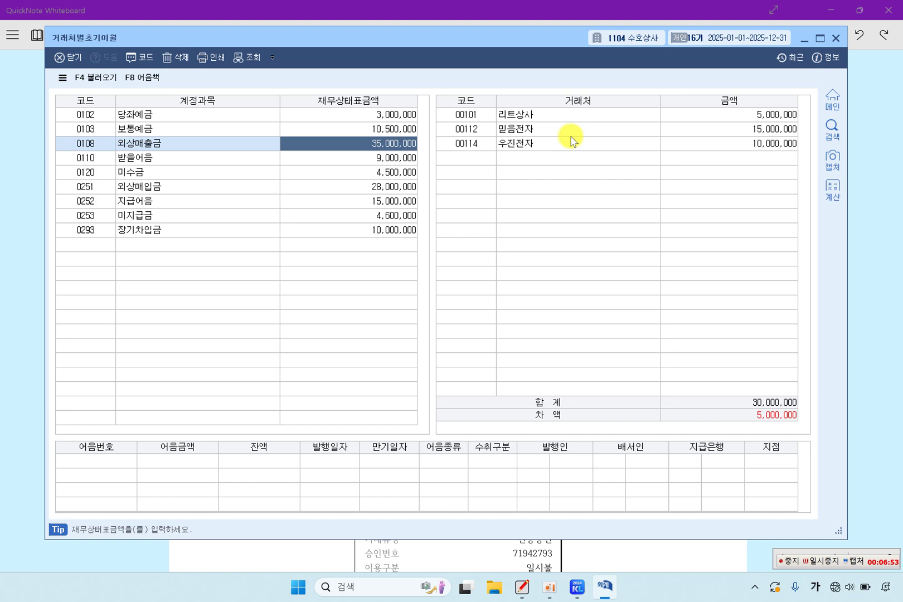
left_click(526, 128)
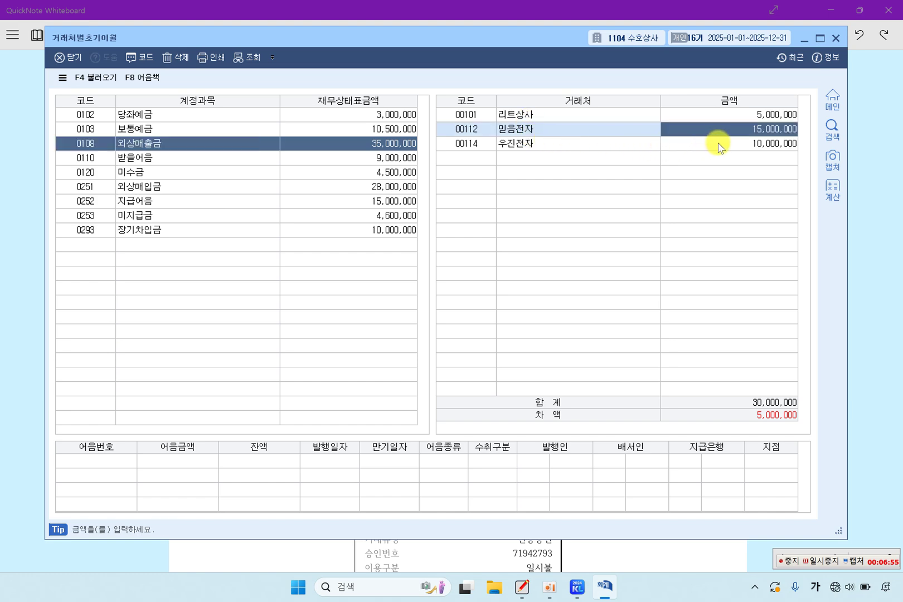
left_click(859, 212)
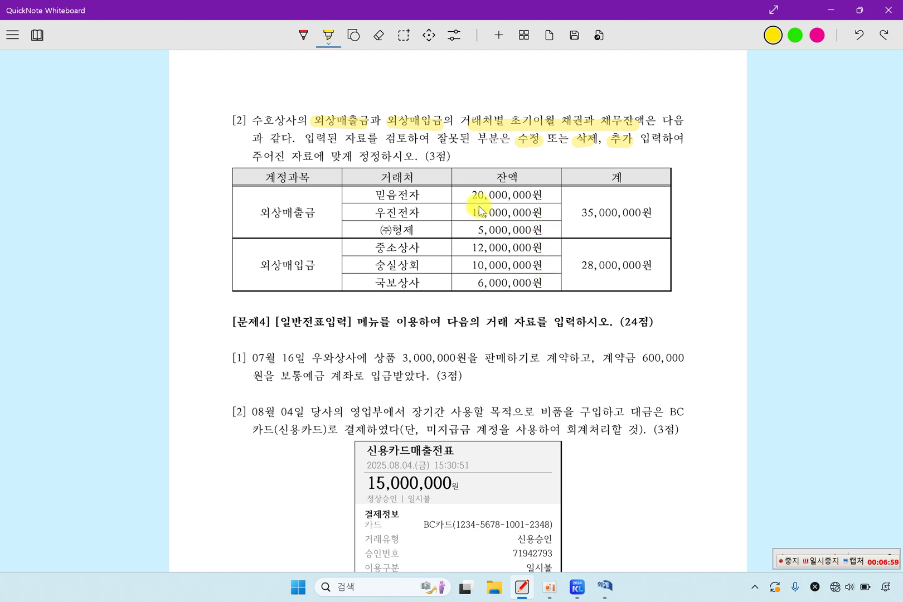
left_click_drag(472, 195, 541, 195)
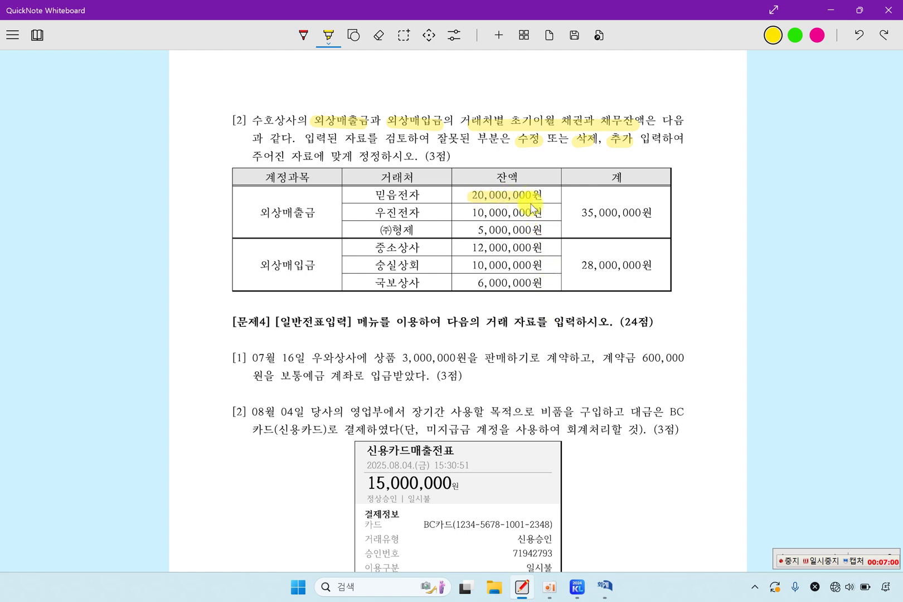
left_click(604, 586)
type("20")
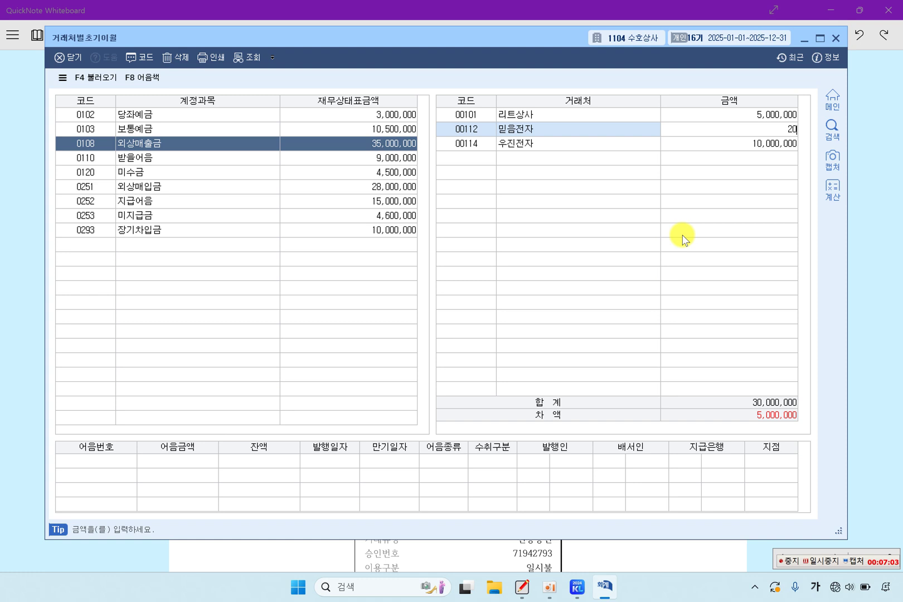
type(",000,000")
key("Return")
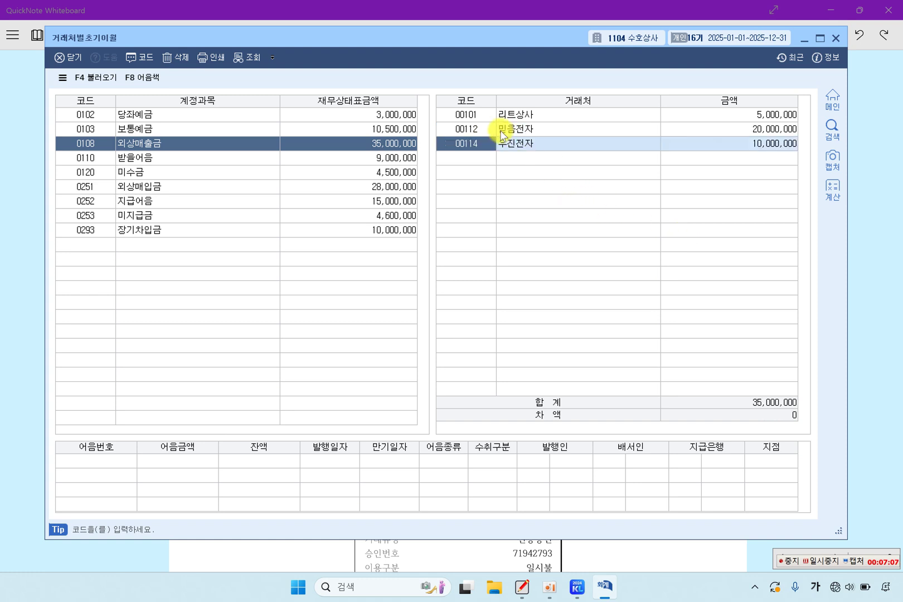
left_click(479, 114)
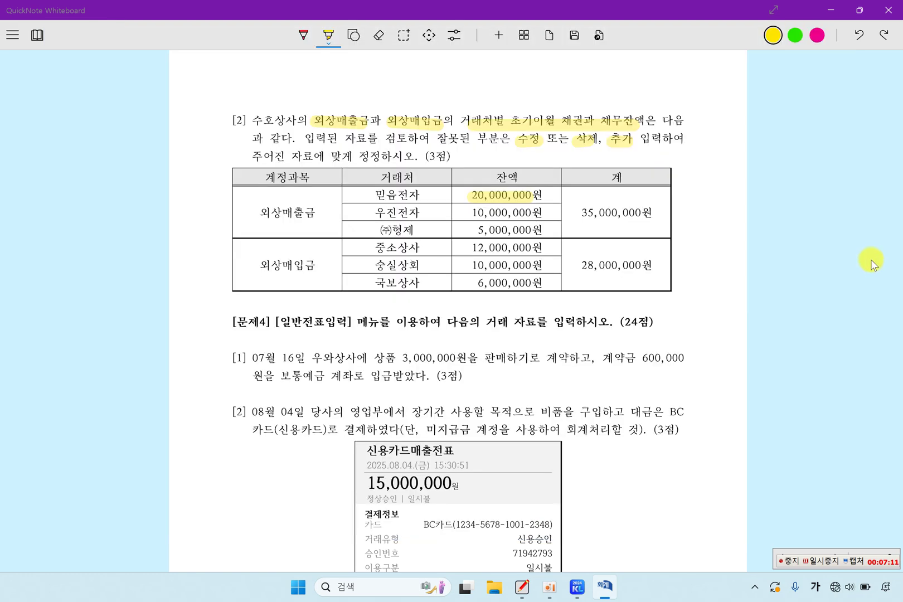
Step: Set row 1's partner to (주)형제 at 5,000,000 and verify 우진전자's 10,000,000
left_click(869, 262)
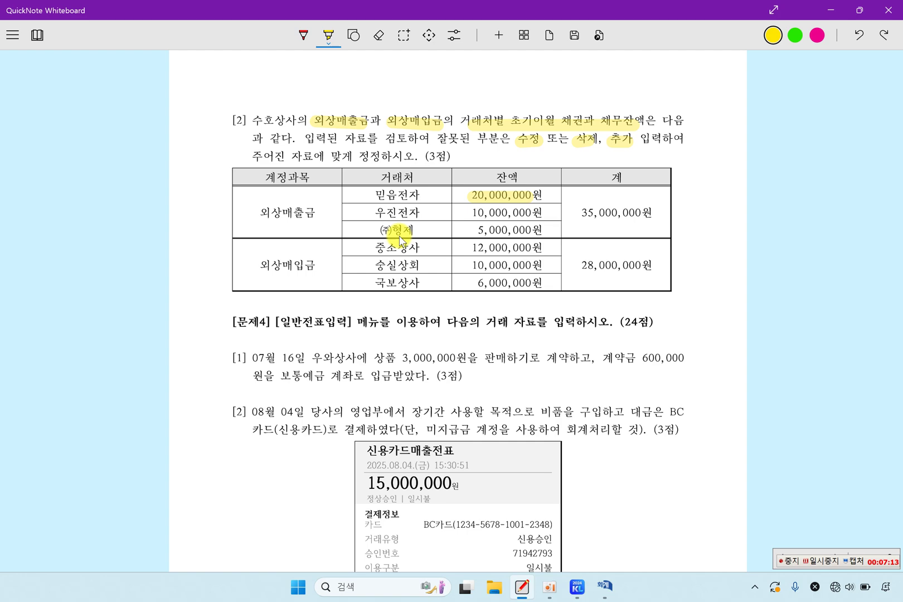
left_click_drag(380, 229, 544, 230)
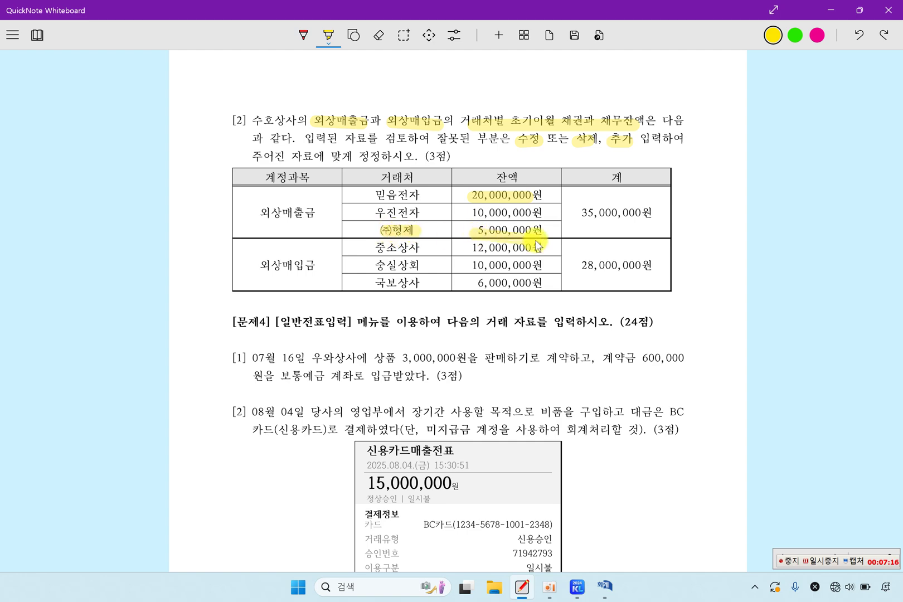
left_click(604, 586)
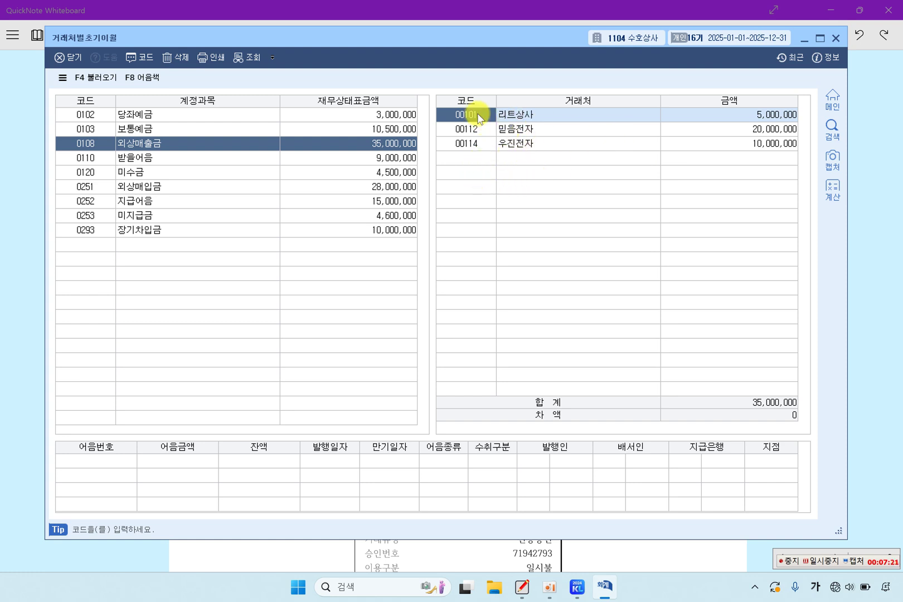
type("ㅎ")
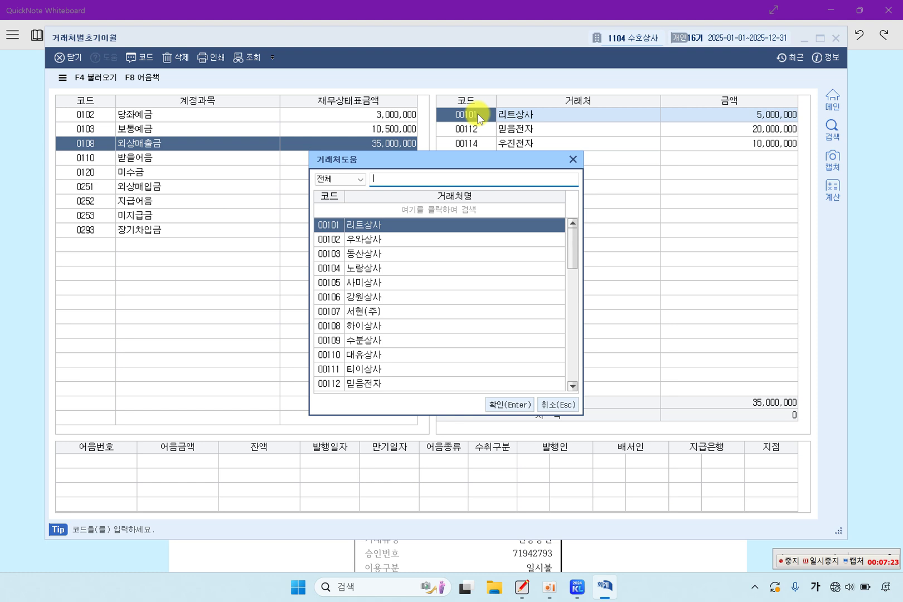
type("형제")
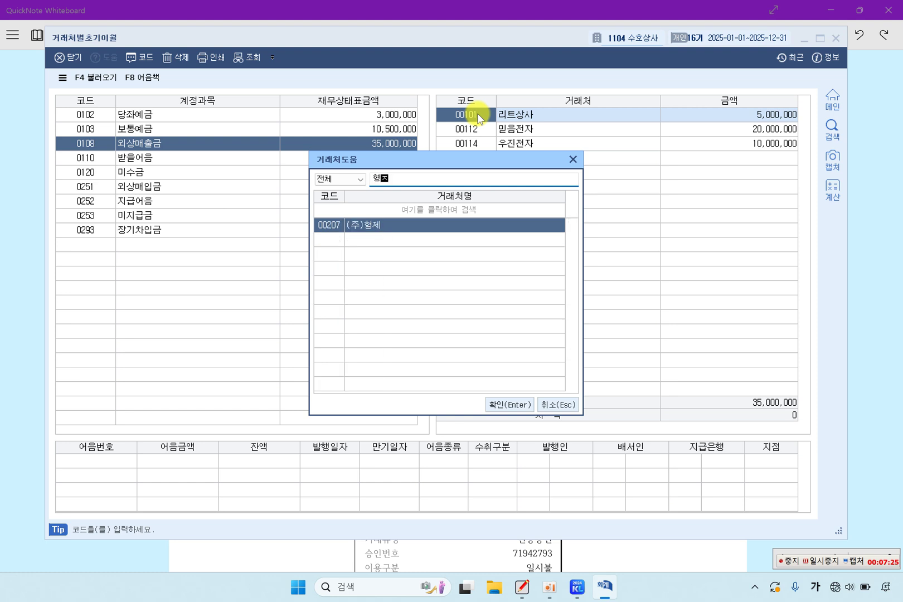
key("Return")
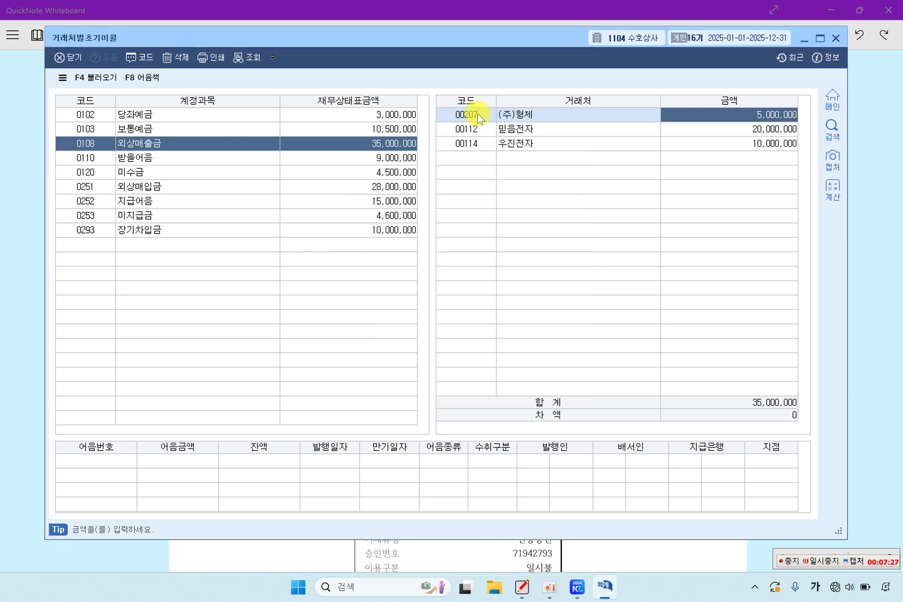
left_click(480, 131)
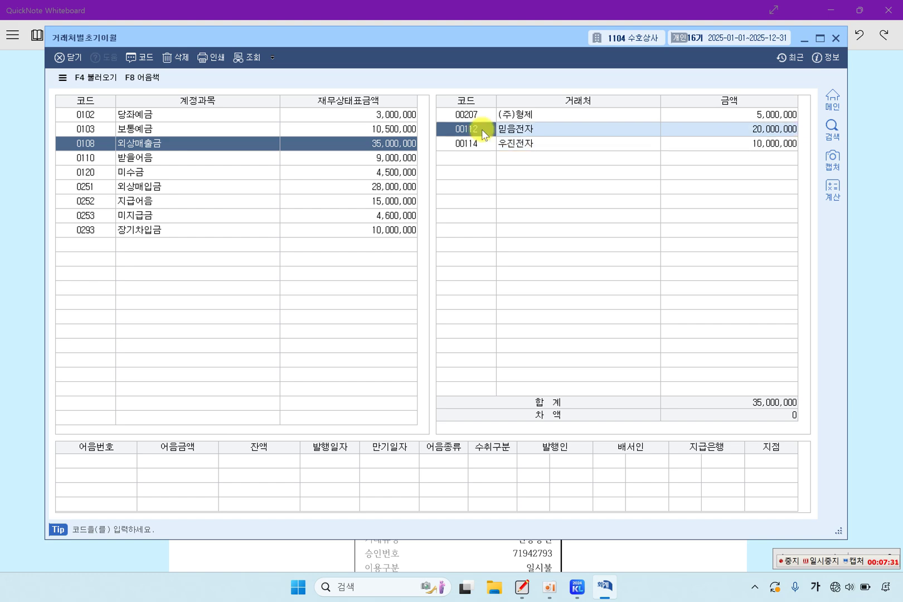
left_click(31, 186)
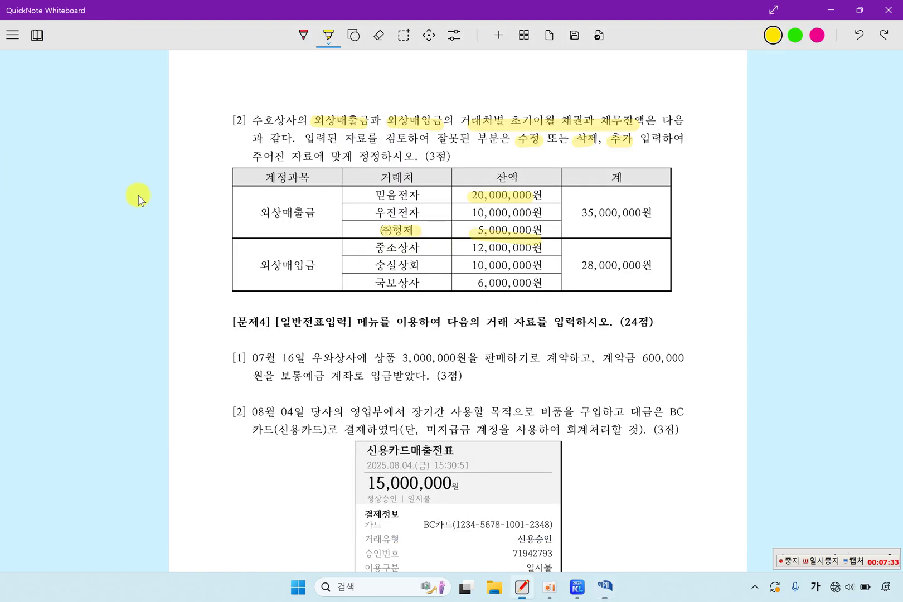
left_click_drag(460, 211, 531, 213)
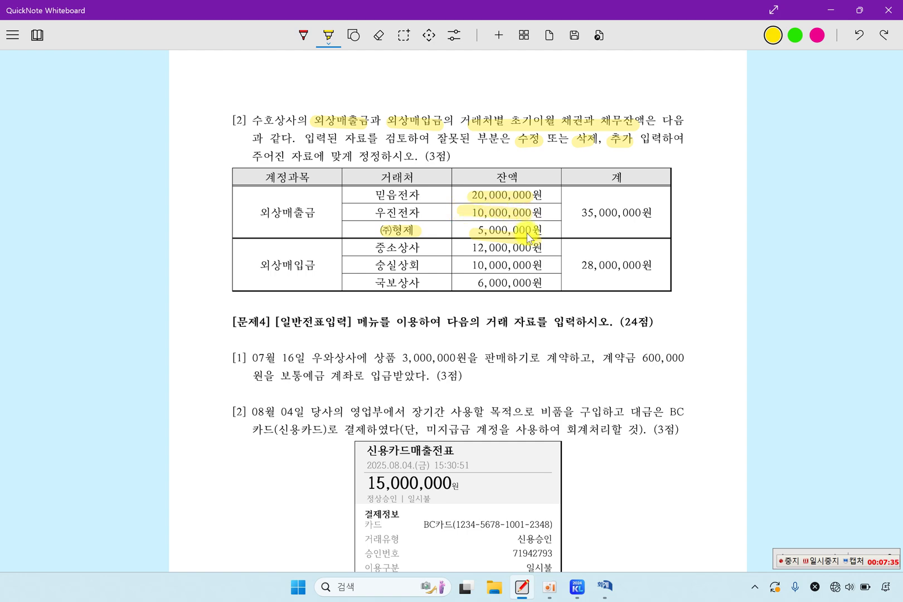
left_click(607, 592)
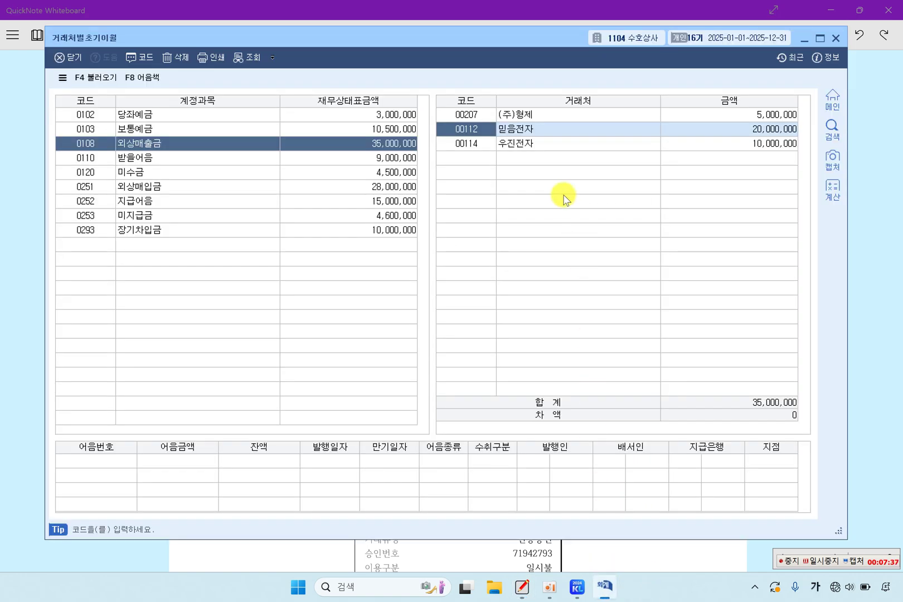
left_click(520, 148)
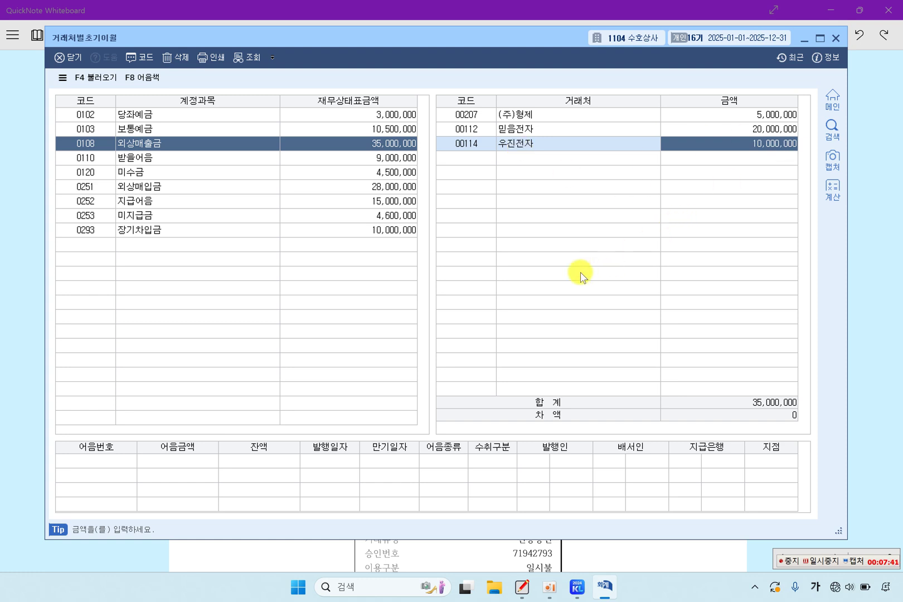
Step: Under 0251 외상매입금, change 중소상사's balance from 1,000,000 to 12,000,000
left_click(162, 188)
left_click(401, 186)
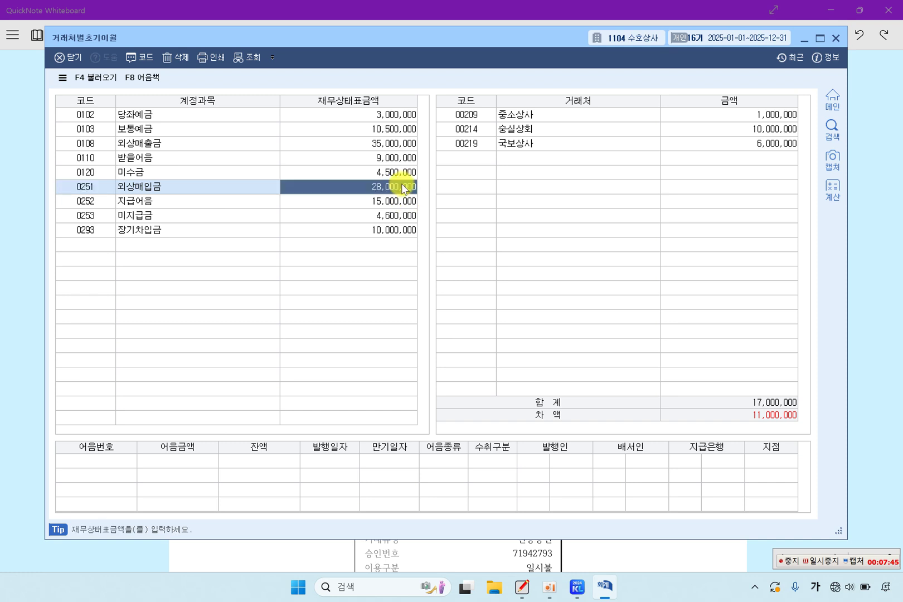
left_click(696, 118)
left_click(697, 143)
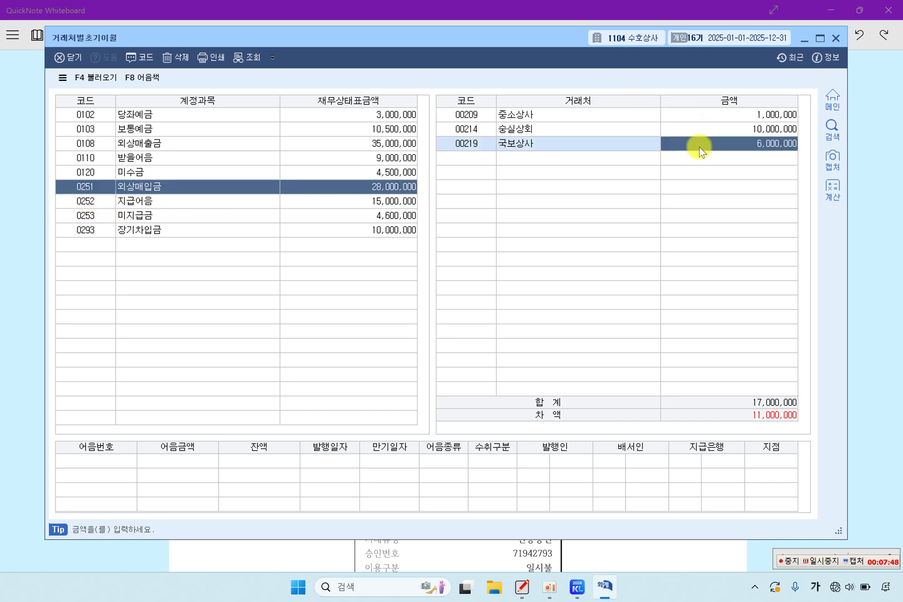
left_click(40, 244)
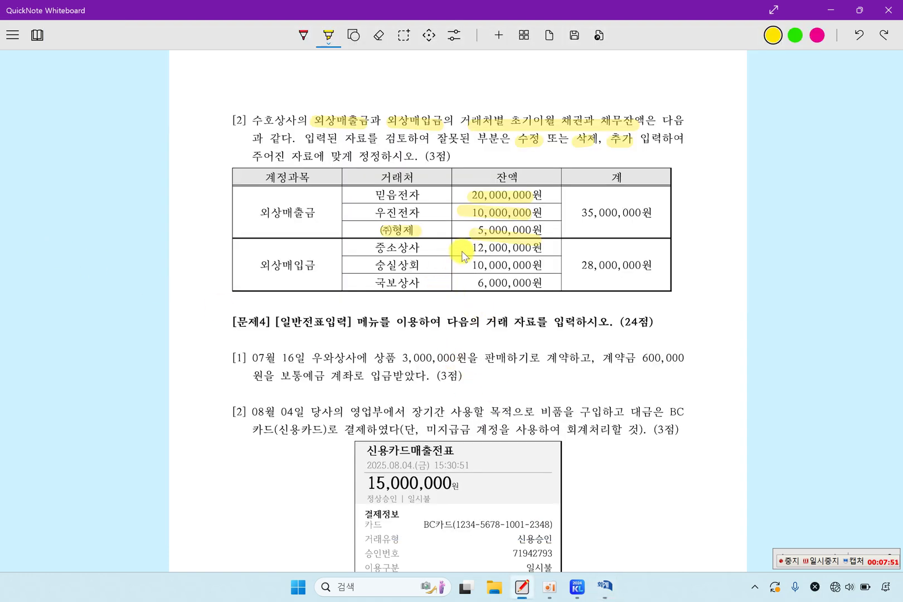
left_click_drag(471, 250, 523, 252)
mouse_move(607, 585)
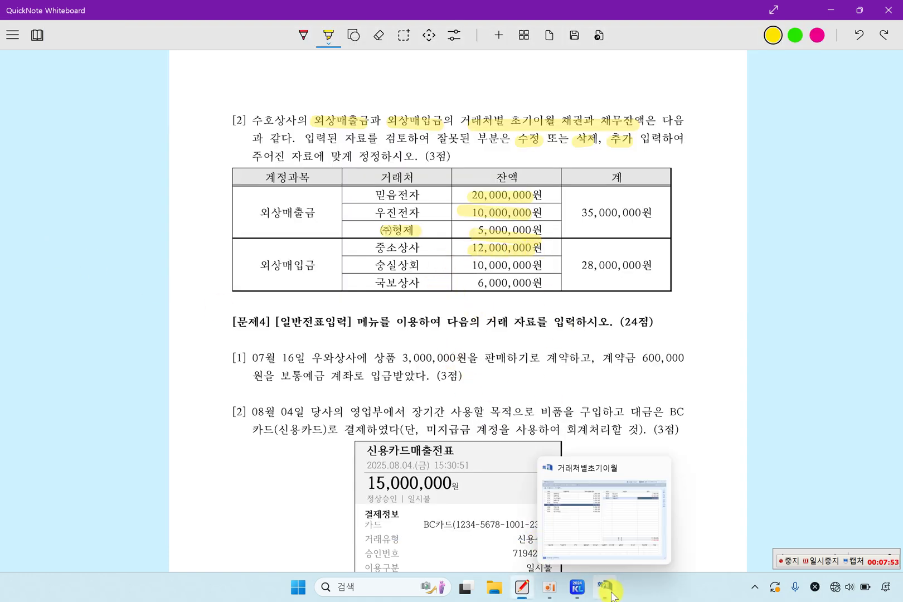
left_click(615, 472)
left_click(718, 116)
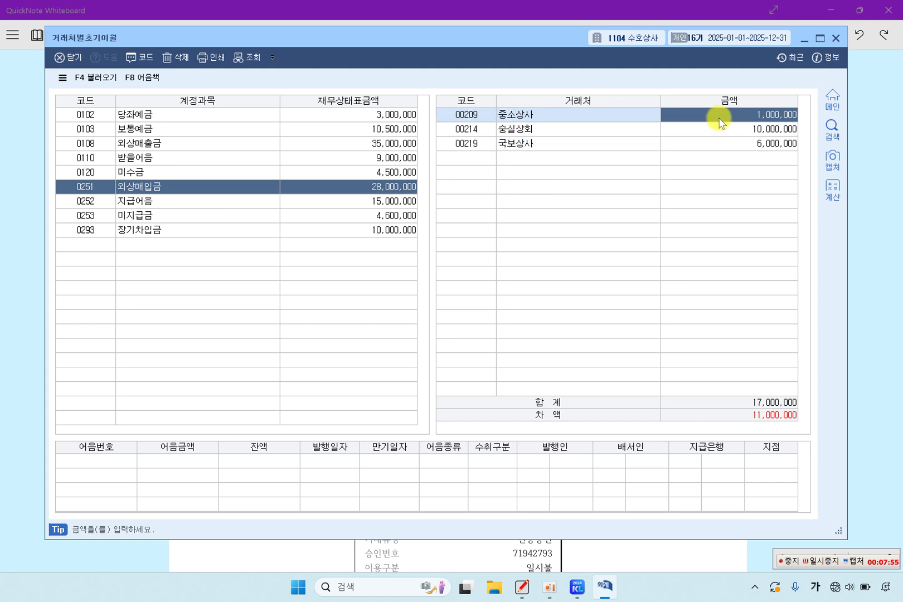
type("12")
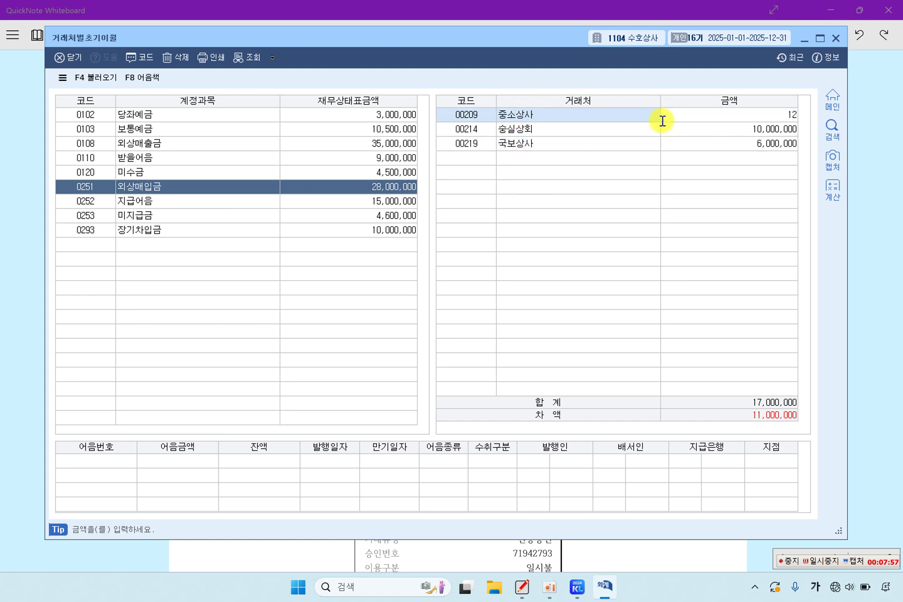
key("Return")
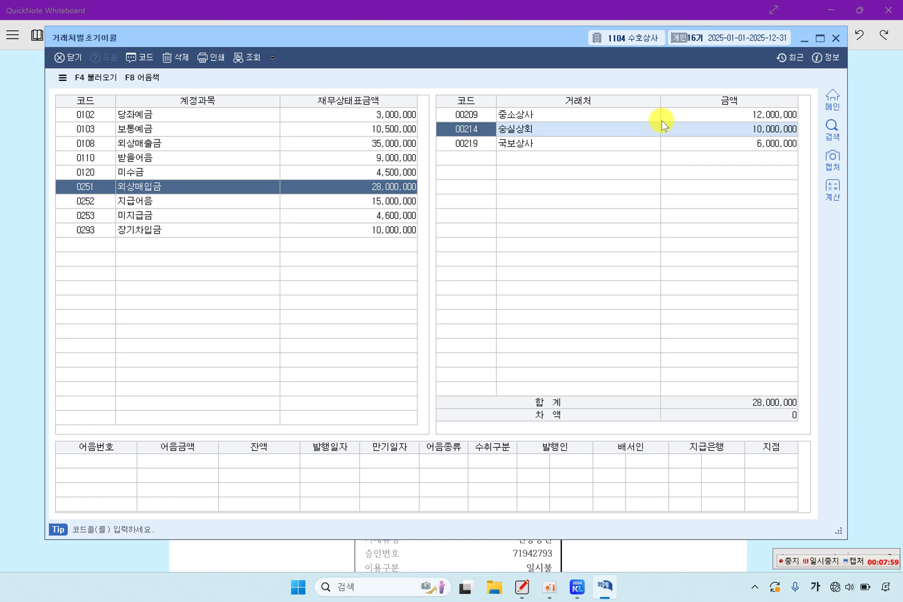
Step: Verify 숭실상회 10,000,000, 국보상사 6,000,000 and the 28,000,000 total, then close the screen
left_click(29, 303)
left_click_drag(458, 265, 536, 265)
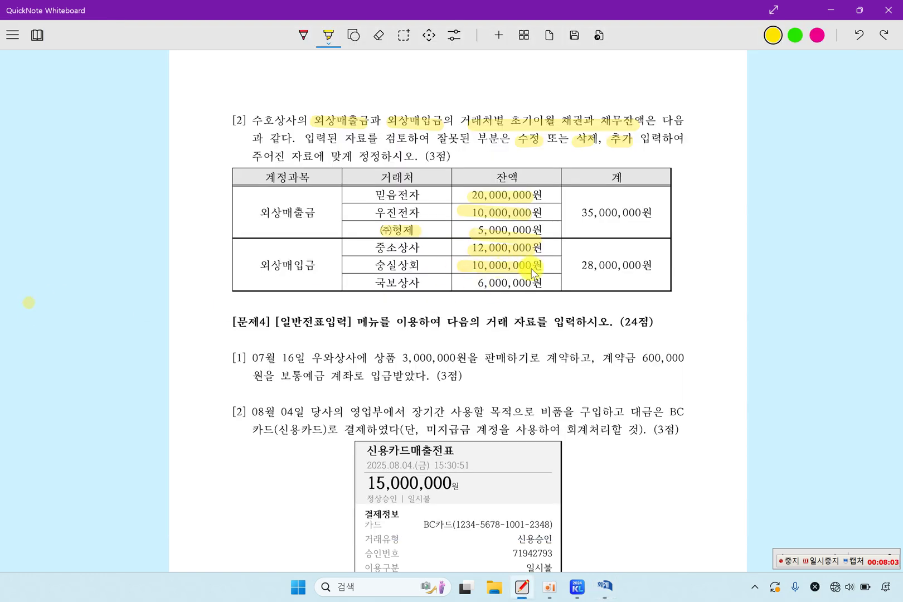
left_click_drag(469, 286, 540, 284)
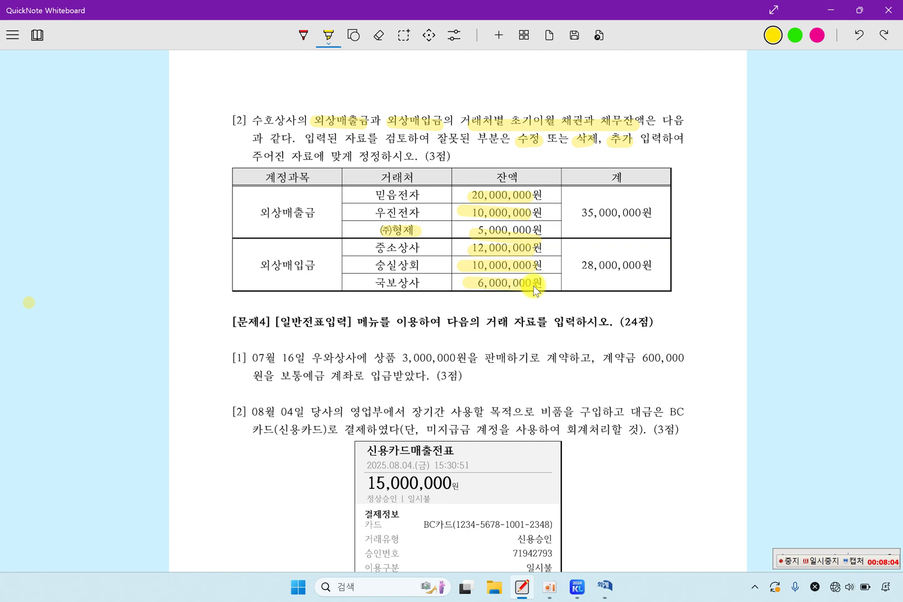
left_click(607, 585)
left_click(771, 129)
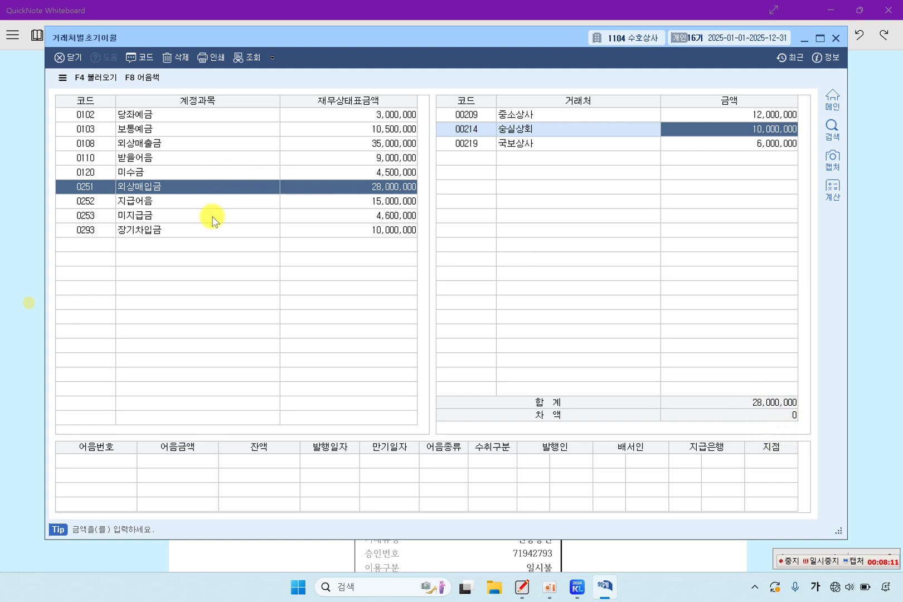
left_click(237, 190)
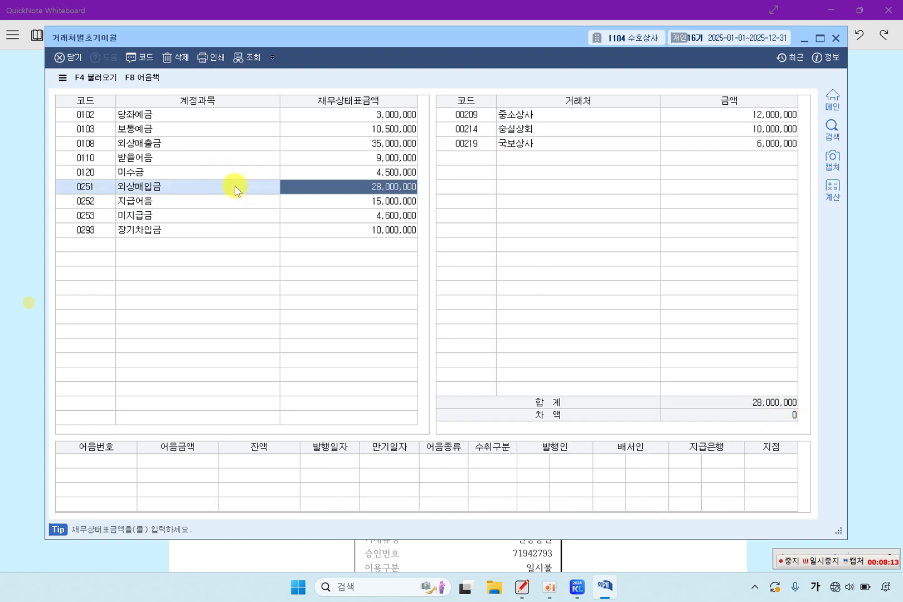
left_click(833, 40)
Step: Mark 07월 16일, the 3,000,000원 sale, 계약금 600,000 and 보통예금 계좌로 in 문제4 [1]
scroll(355, 351, "down", 3)
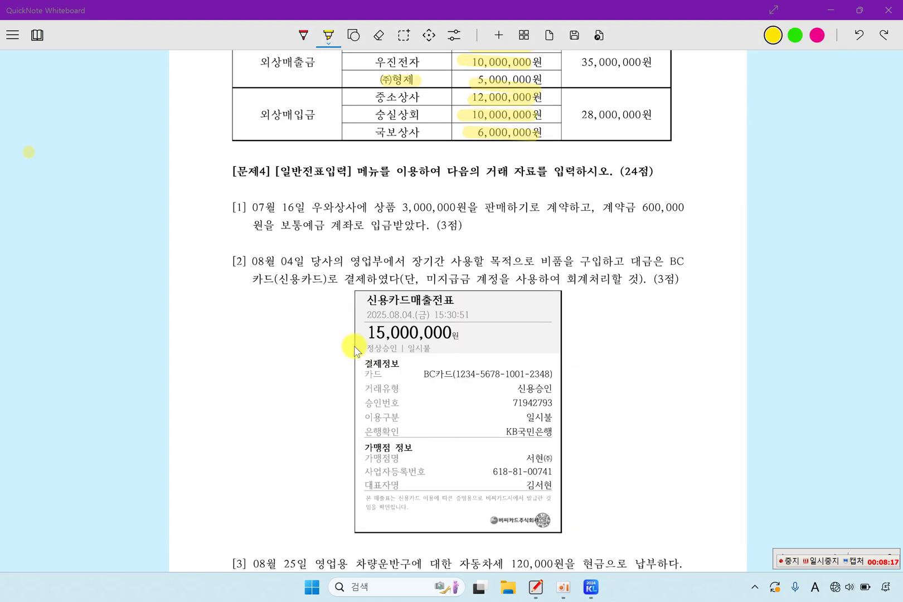
scroll(355, 351, "down", 2)
scroll(353, 343, "up", 1)
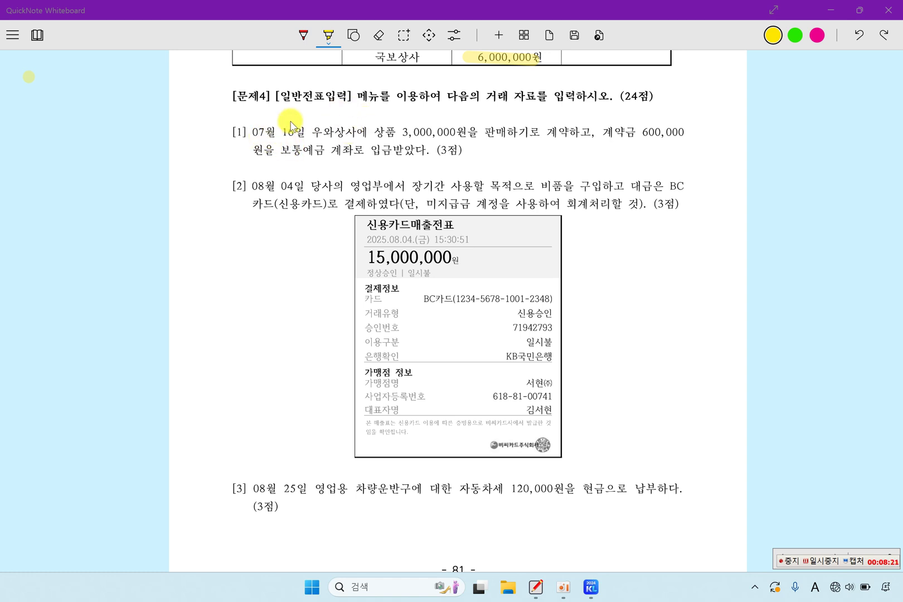
left_click_drag(254, 133, 287, 134)
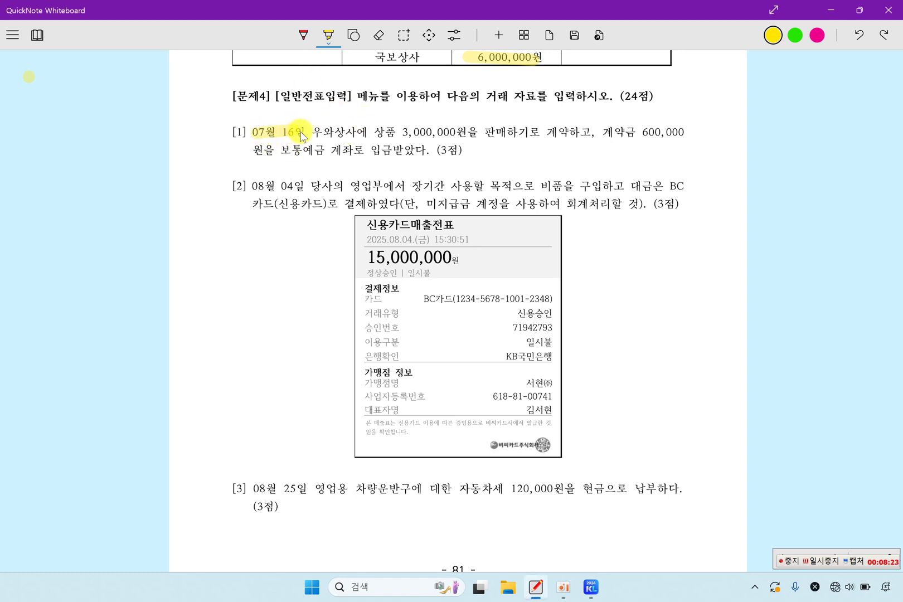
mouse_move(389, 136)
left_mouse_down()
mouse_move(504, 143)
mouse_move(688, 135)
left_mouse_up()
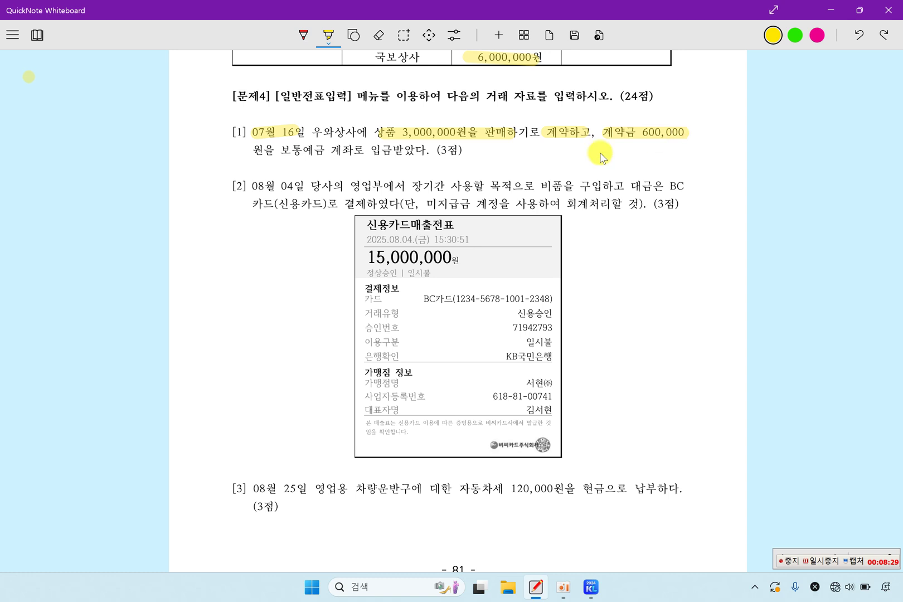
left_click_drag(282, 151, 402, 152)
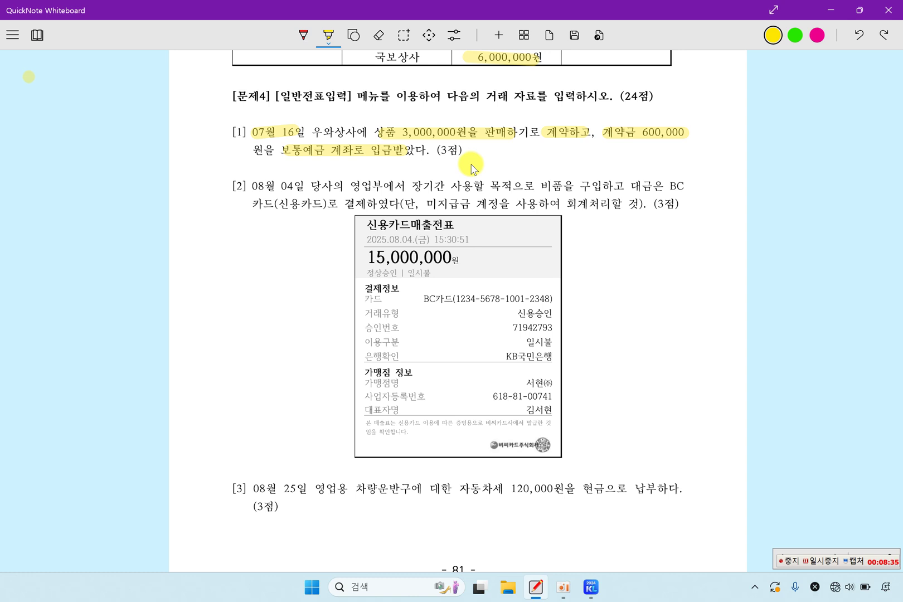
left_click_drag(630, 146, 685, 142)
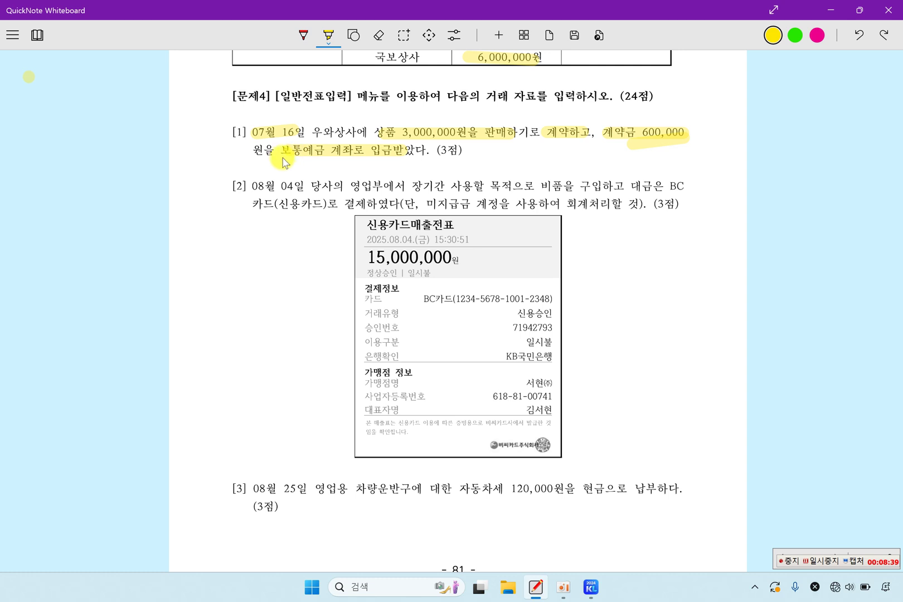
left_click_drag(278, 161, 327, 165)
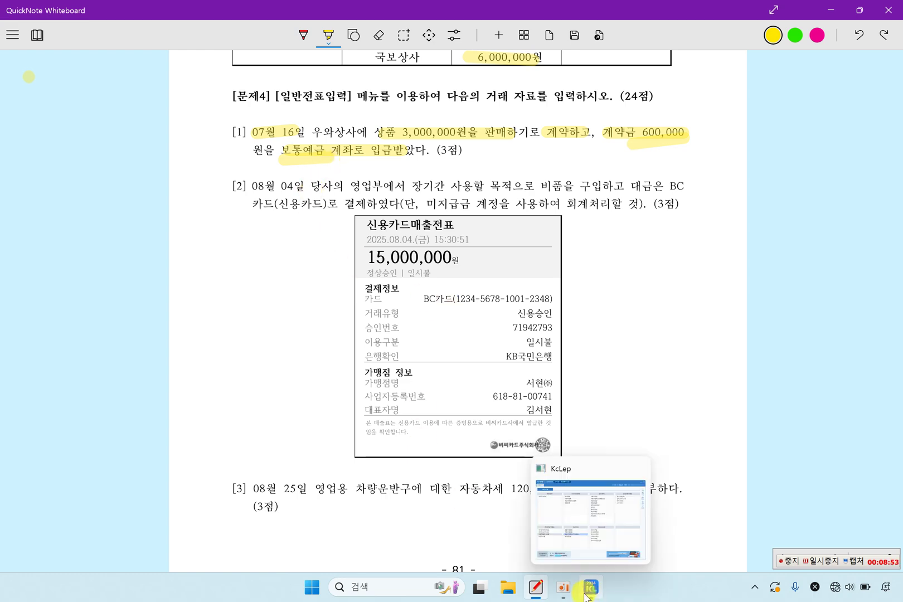
Step: Start a 07/16 voucher debiting 0103 보통예금 600,000
left_click(594, 490)
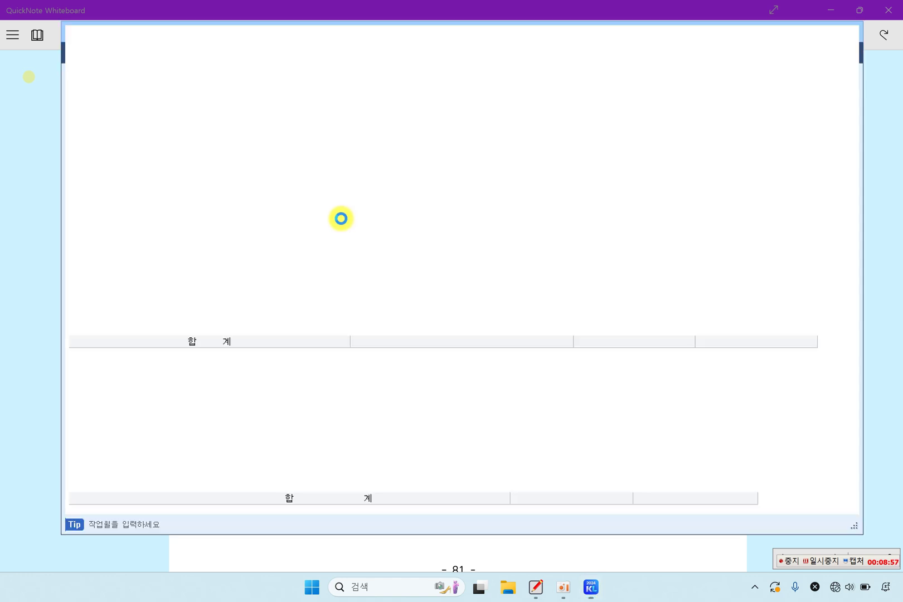
type("07")
key("Return")
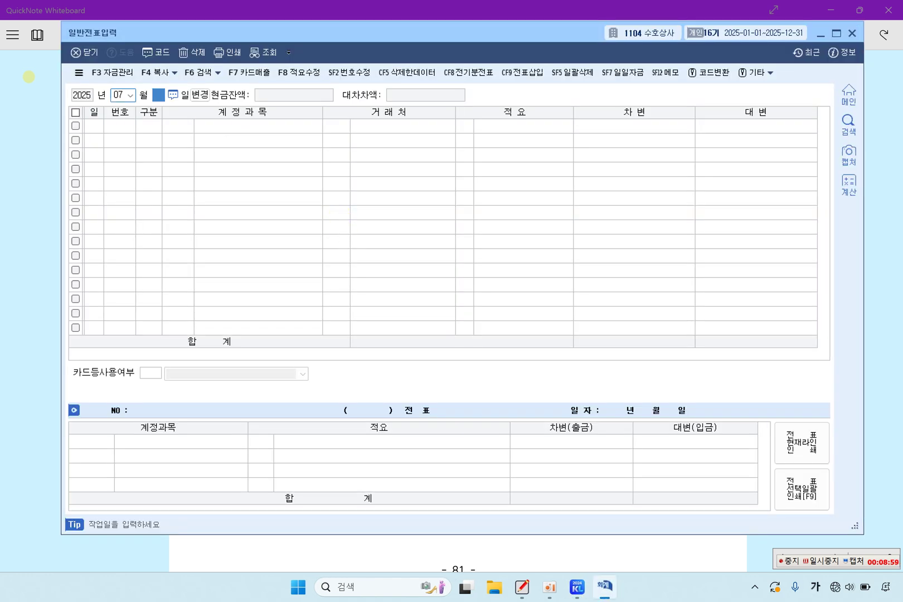
type("16")
key("Return")
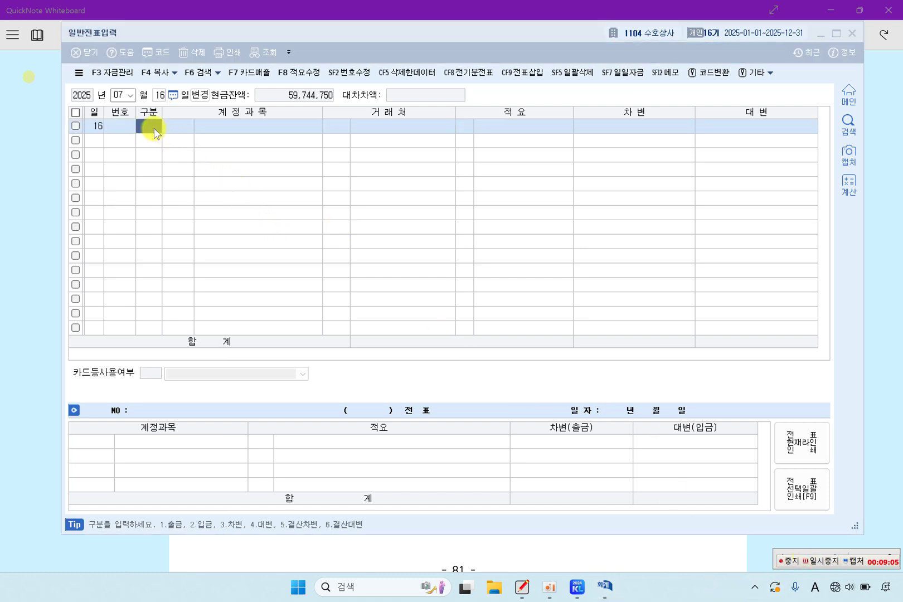
type("3")
key("Return")
type("10")
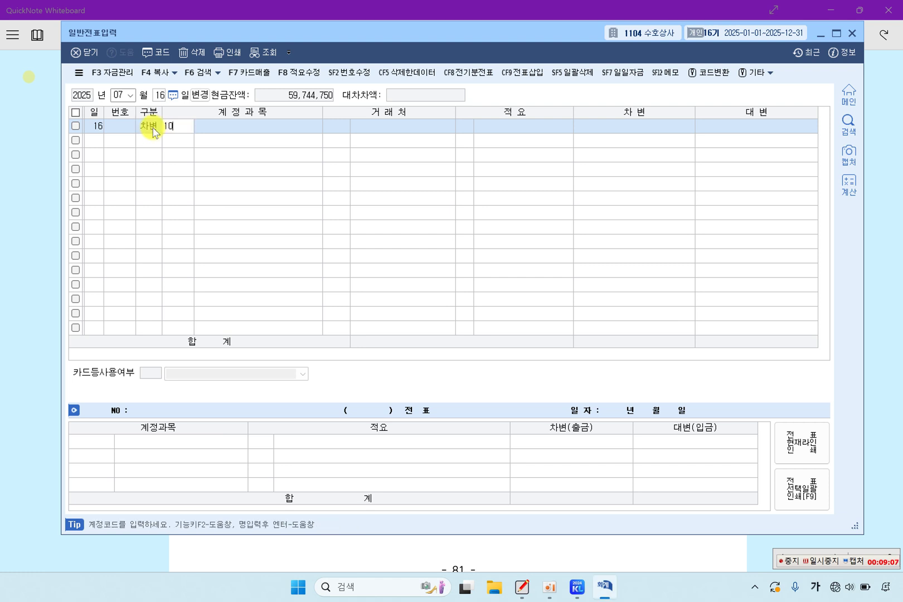
type("3")
key("Return")
key("Return")
key("Return")
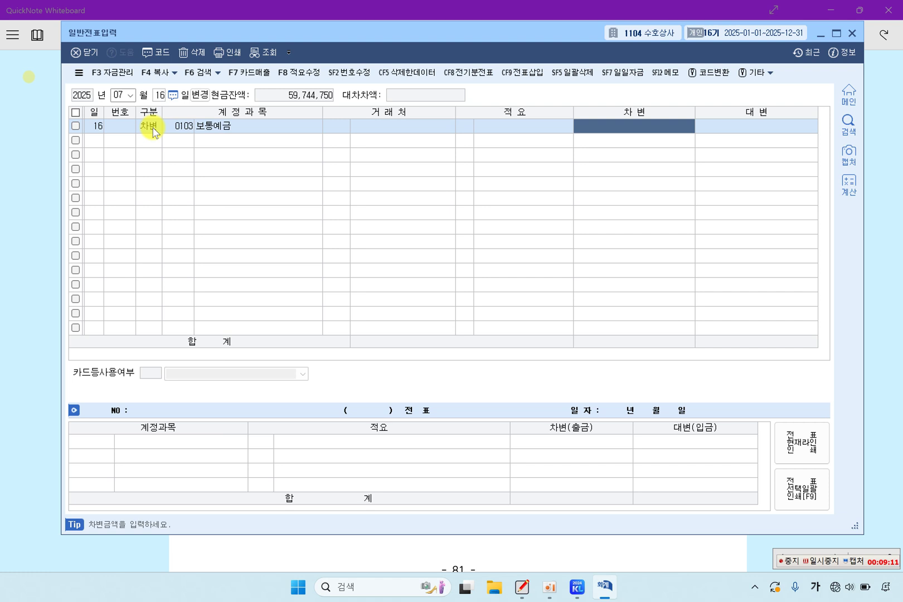
type("60")
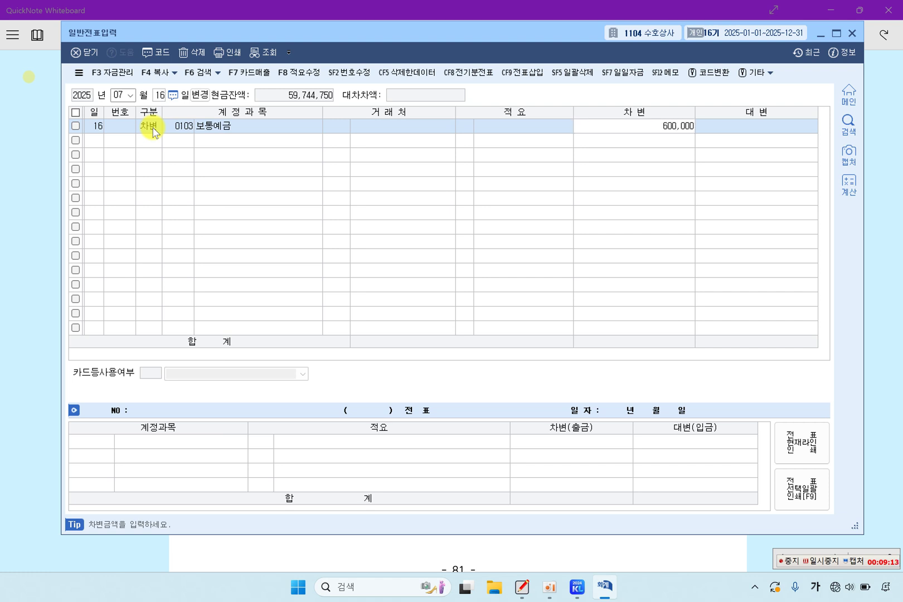
type("0,000")
key("Return")
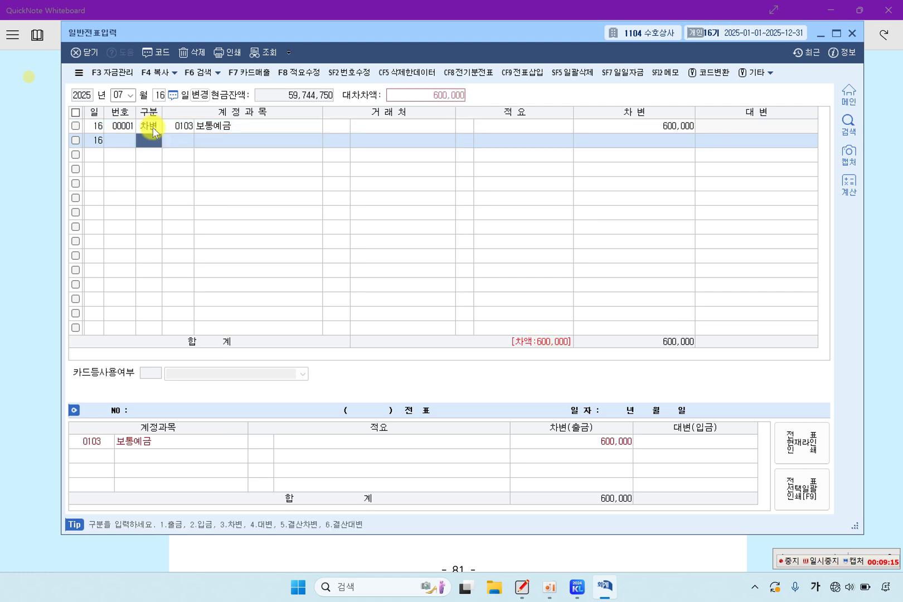
Step: Credit 선수금 600,000 to customer 우와상사, then return to the exam sheet
key("Return")
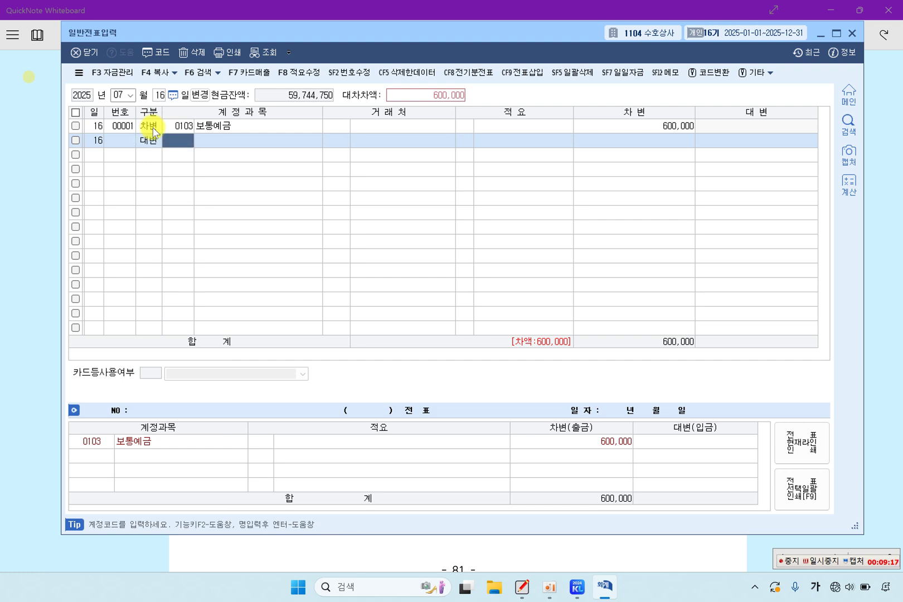
type("선")
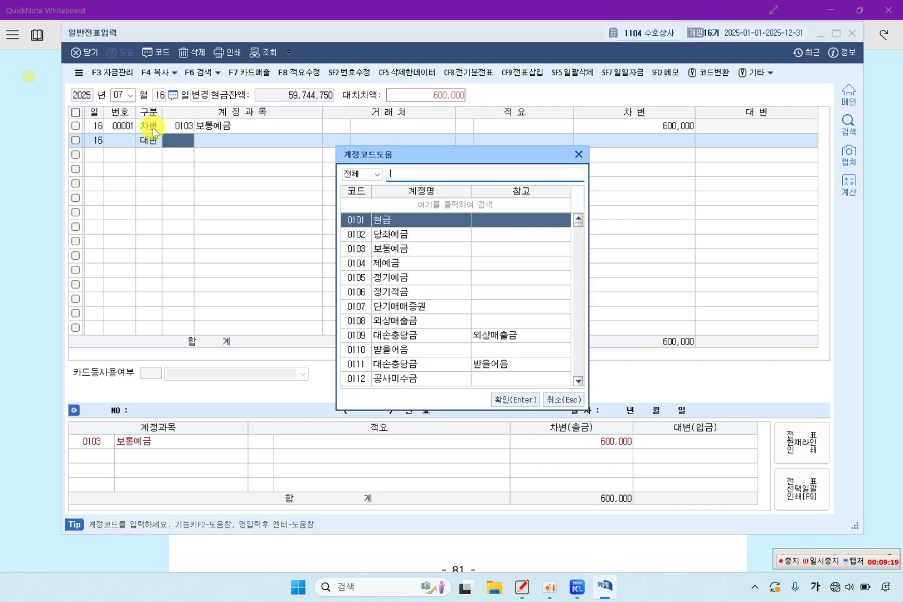
type("수")
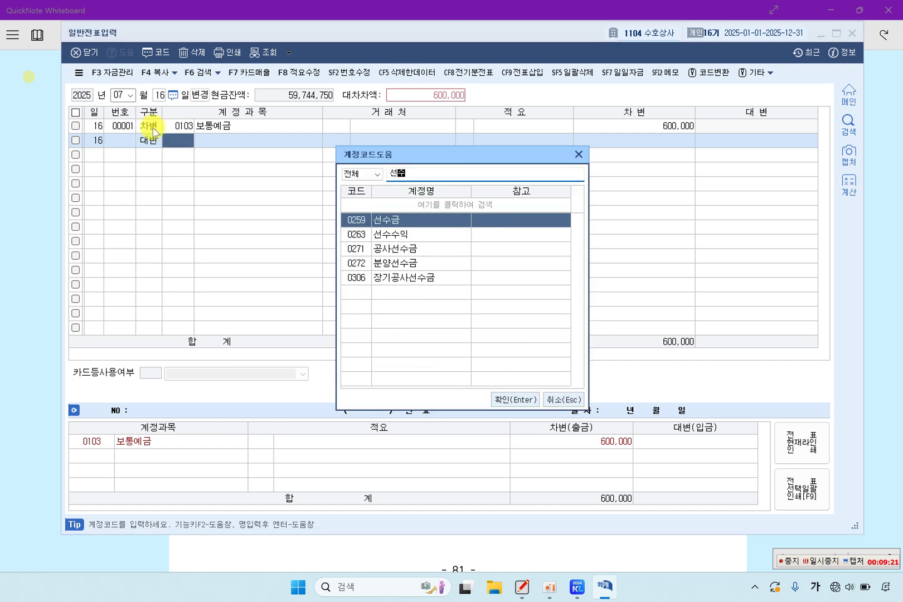
type("금")
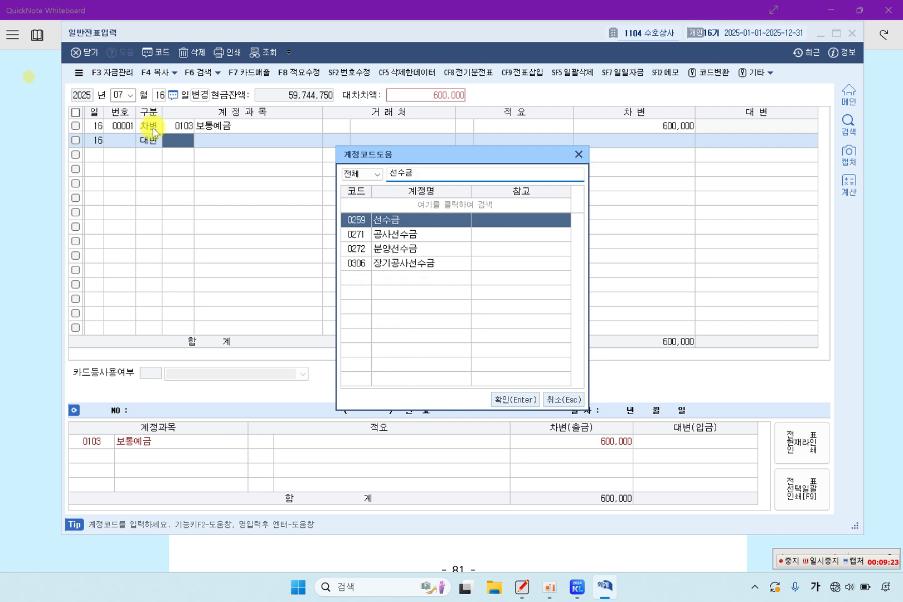
key("Return")
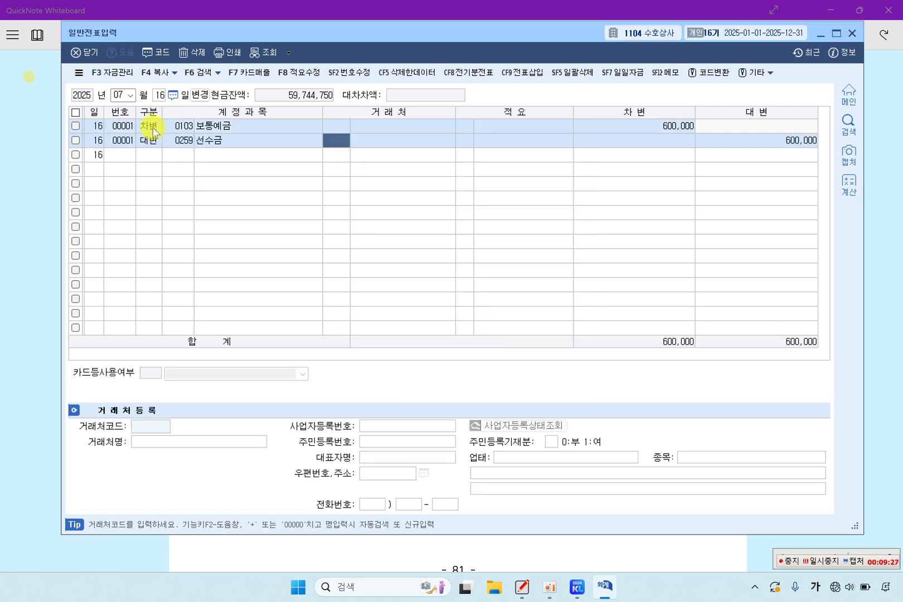
key("F2")
type("우")
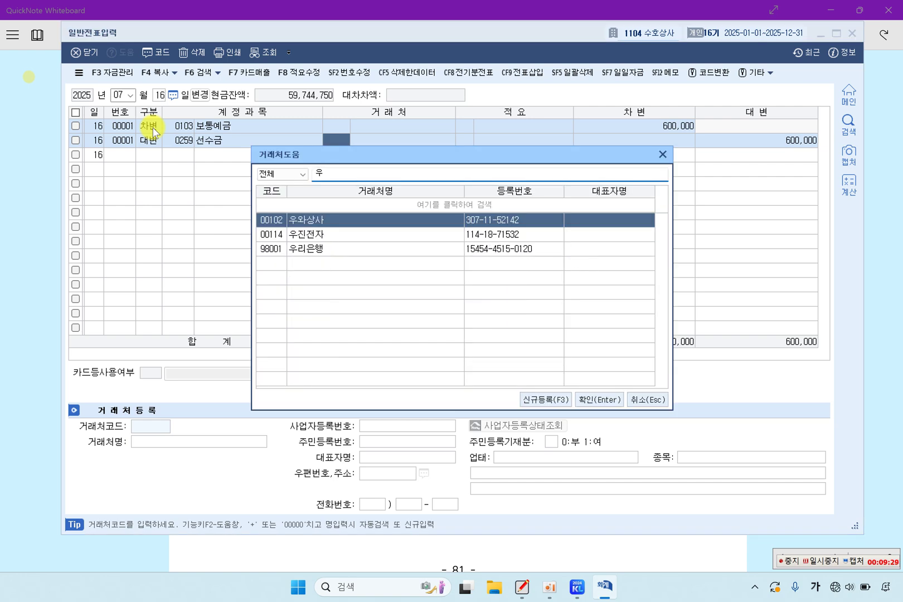
key("Return")
key("Return")
key("Return")
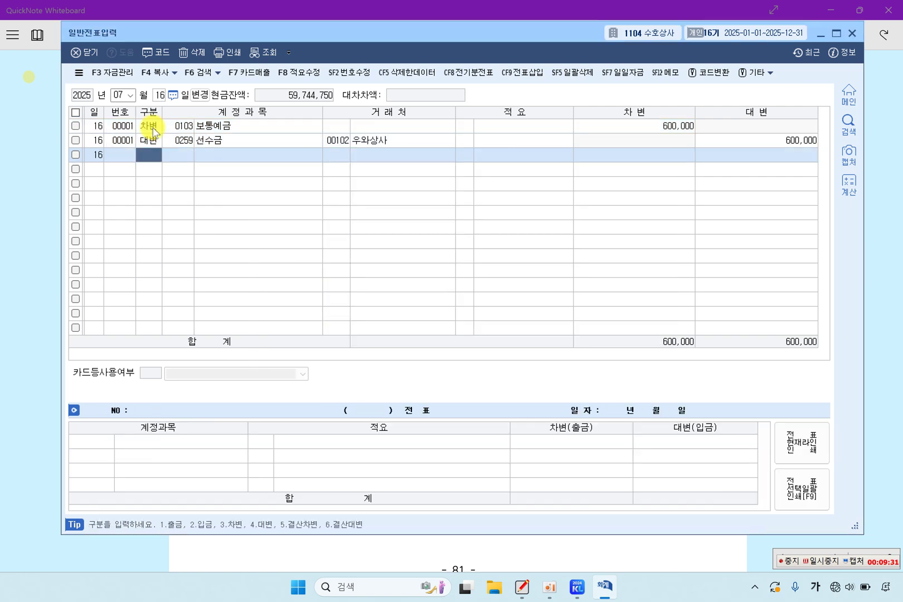
key("Up")
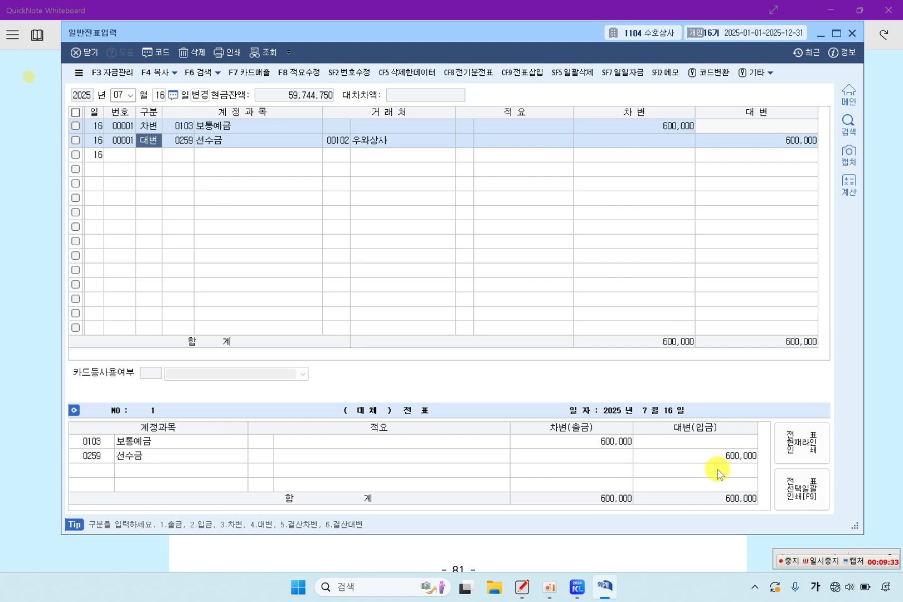
left_click(816, 559)
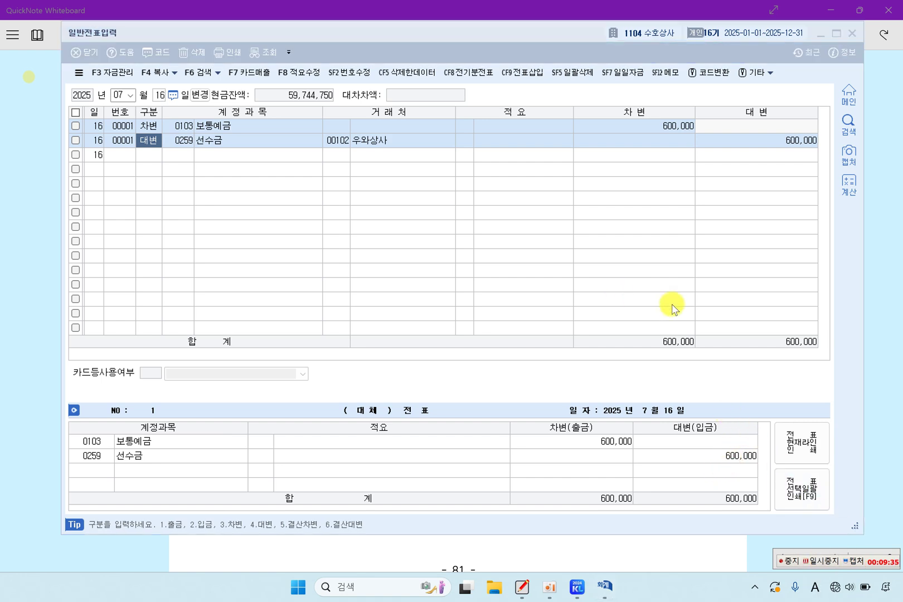
left_click(865, 324)
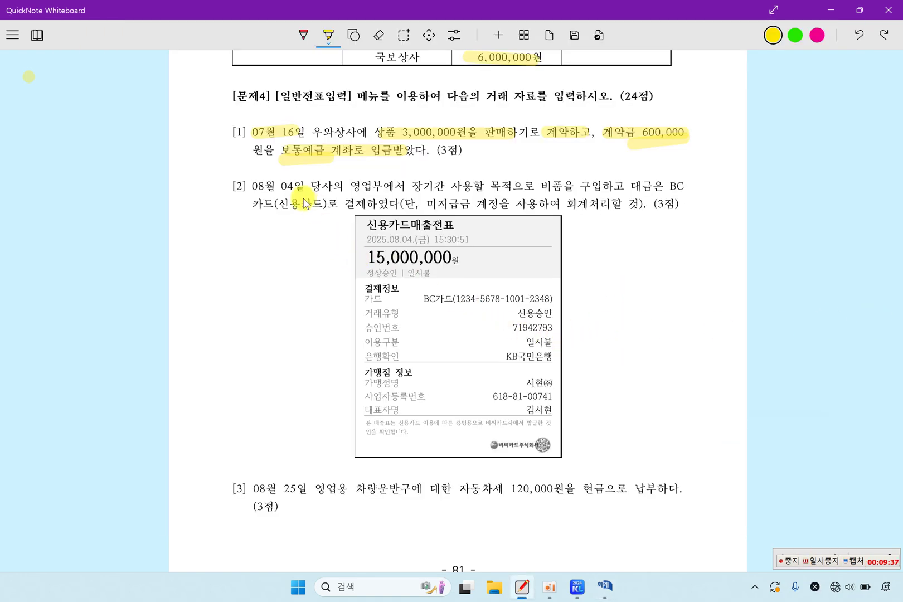
Step: Highlight 08월 04, 비품, card payment, 미지급금, 2025.08.04, 15,000,000 and BC카드 in item [2]
left_click_drag(251, 186, 289, 192)
left_click_drag(352, 186, 561, 193)
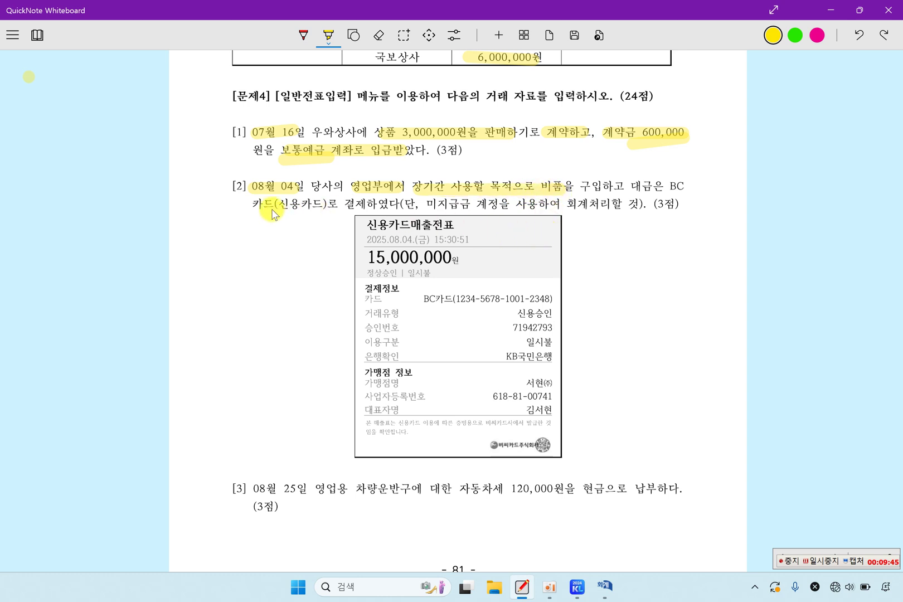
left_click_drag(273, 204, 365, 206)
left_click_drag(437, 204, 492, 207)
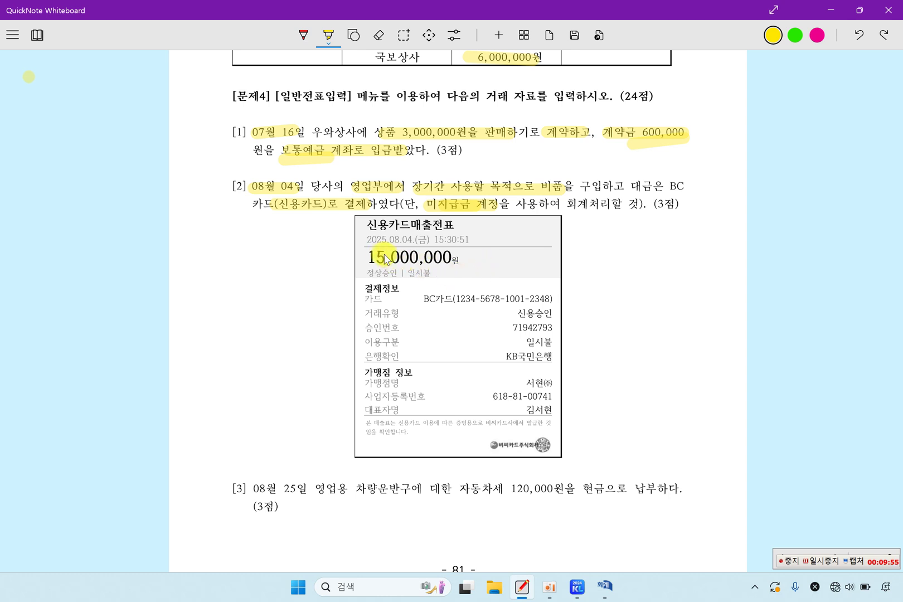
left_click_drag(363, 239, 413, 239)
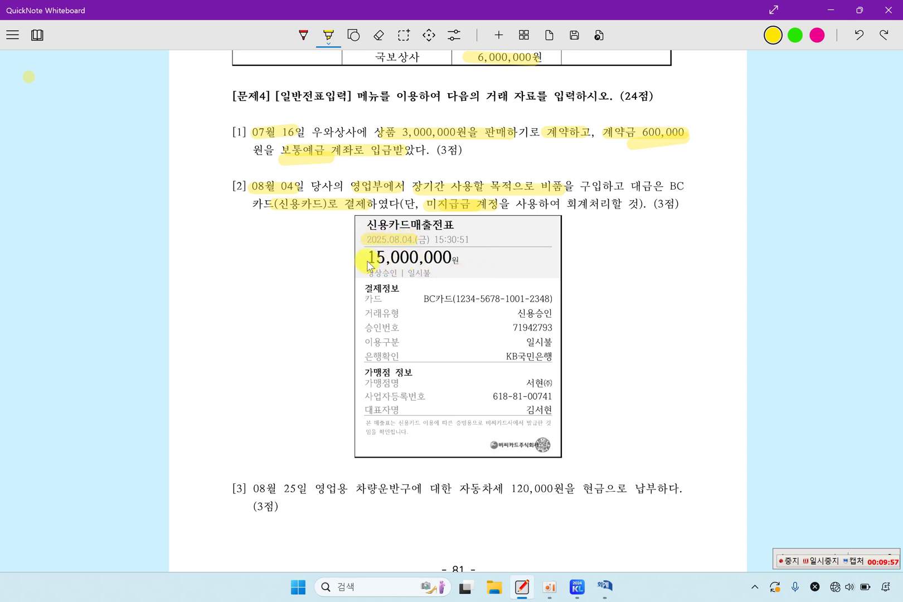
left_click_drag(368, 259, 445, 261)
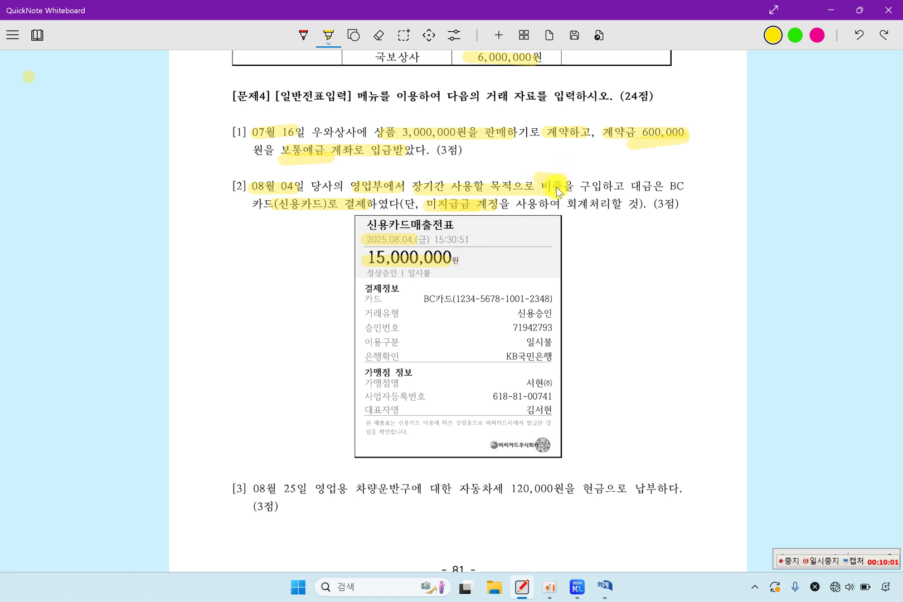
left_click_drag(564, 184, 539, 185)
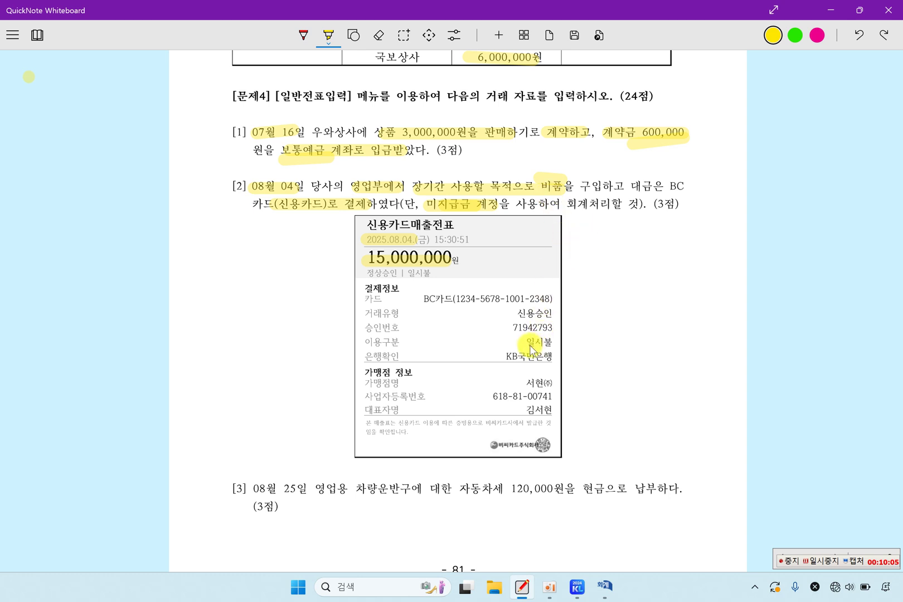
left_click_drag(419, 299, 464, 300)
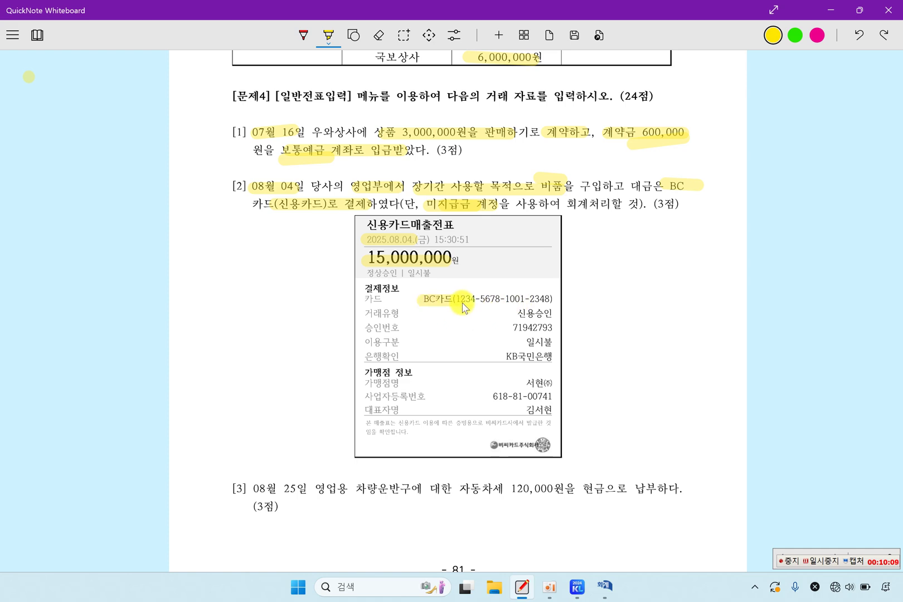
Step: Start an 08/04 voucher debiting 0212 비품 15,000,000
left_click(612, 590)
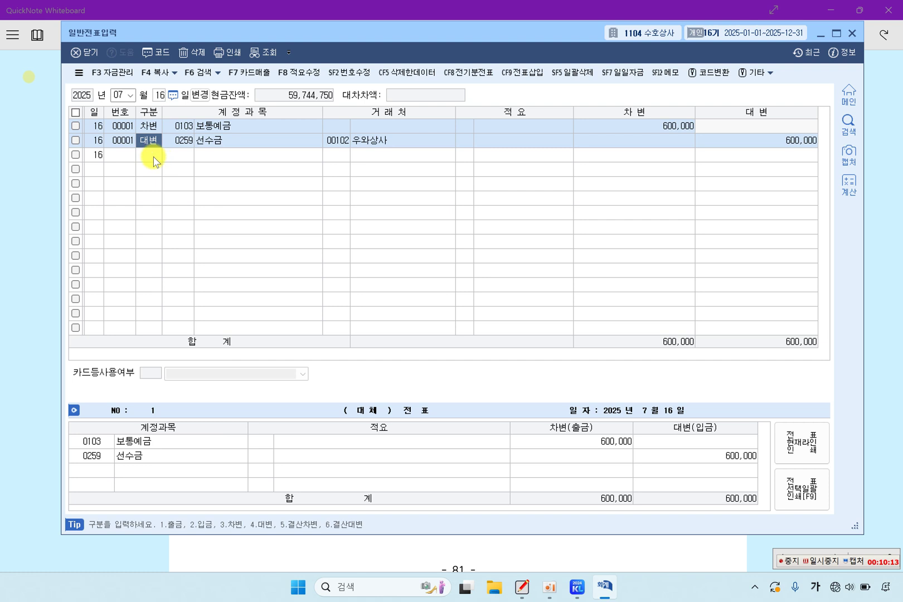
left_click(153, 158)
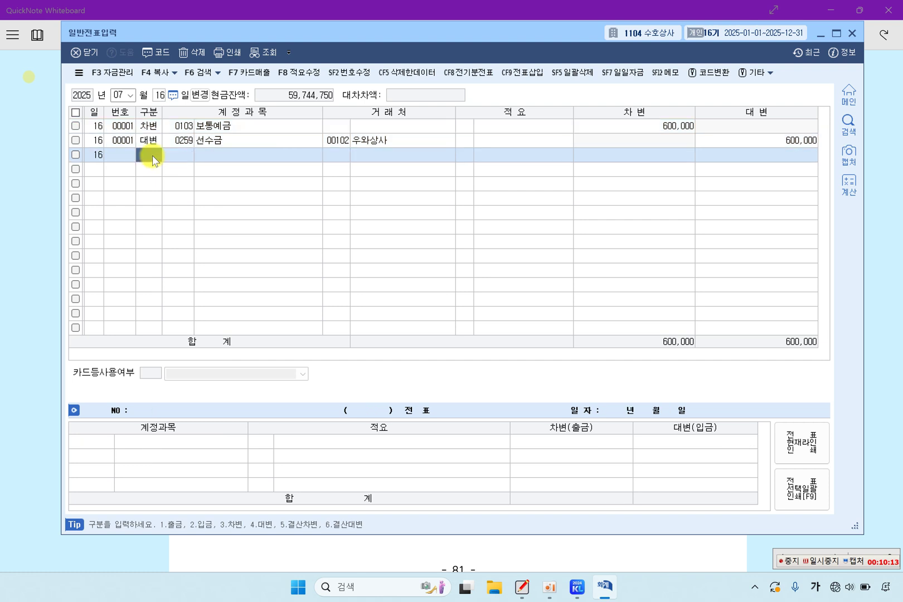
left_click(115, 95)
type("08")
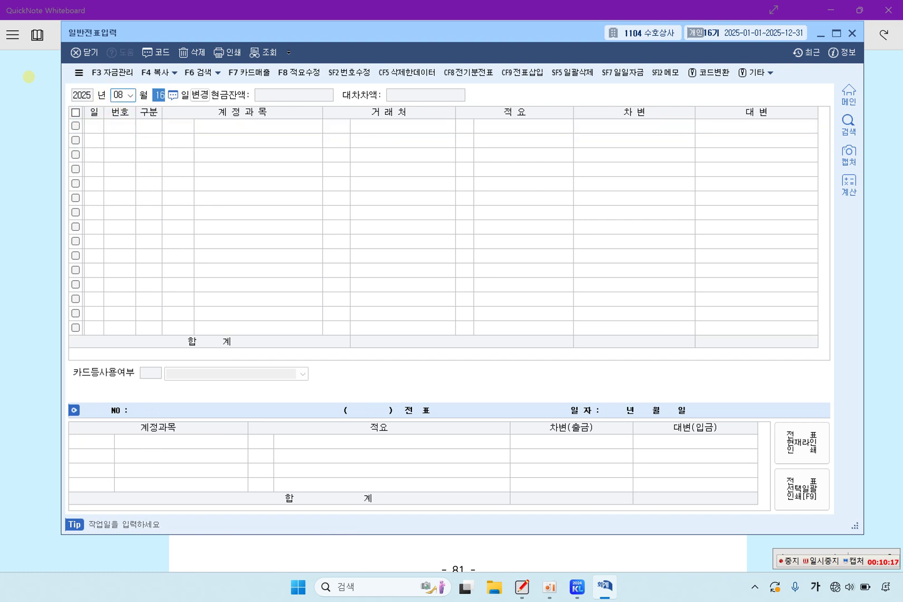
type("4")
key("Return")
type("2")
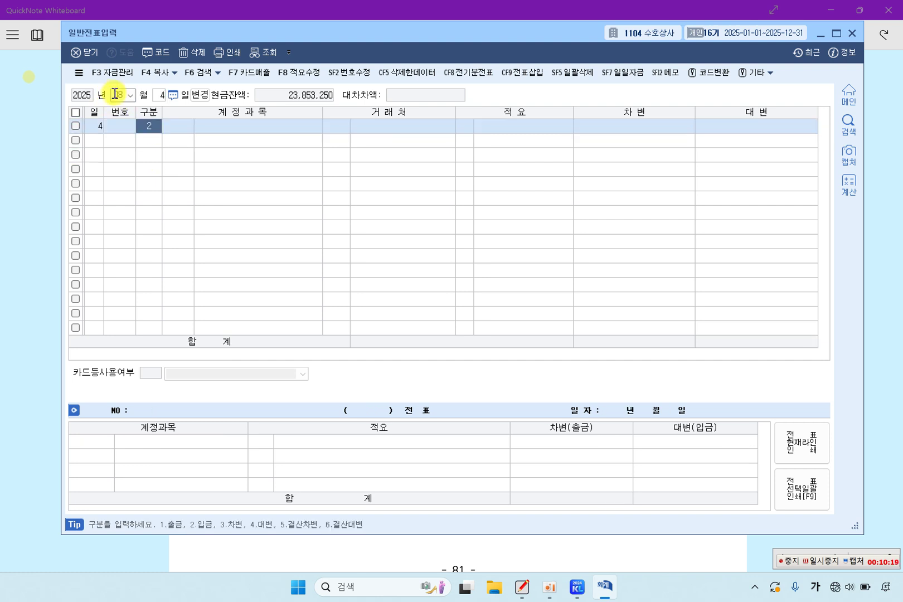
key("Return")
key("Left")
type("3")
key("Return")
type("2")
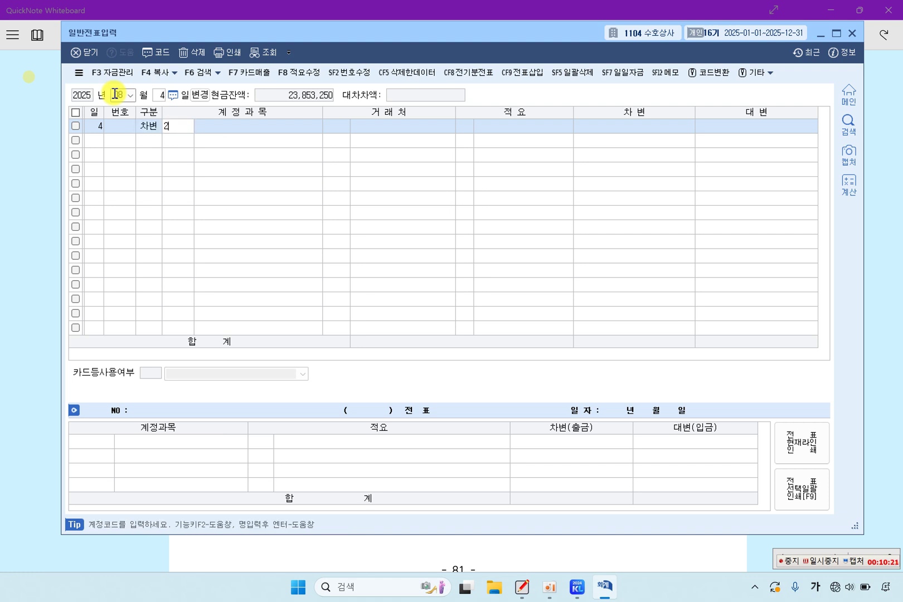
type("12")
key("Return")
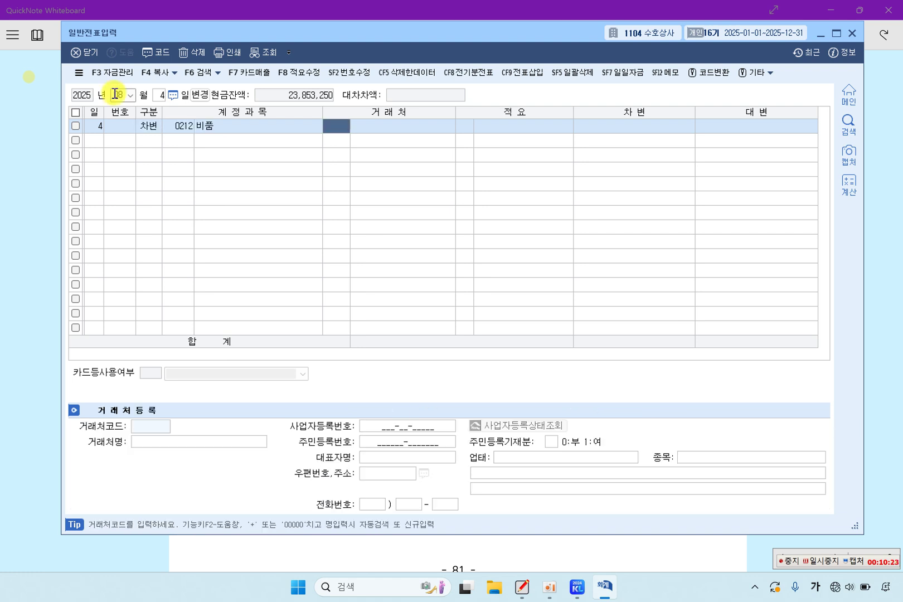
key("Return")
key("Return")
key("Return")
type("15")
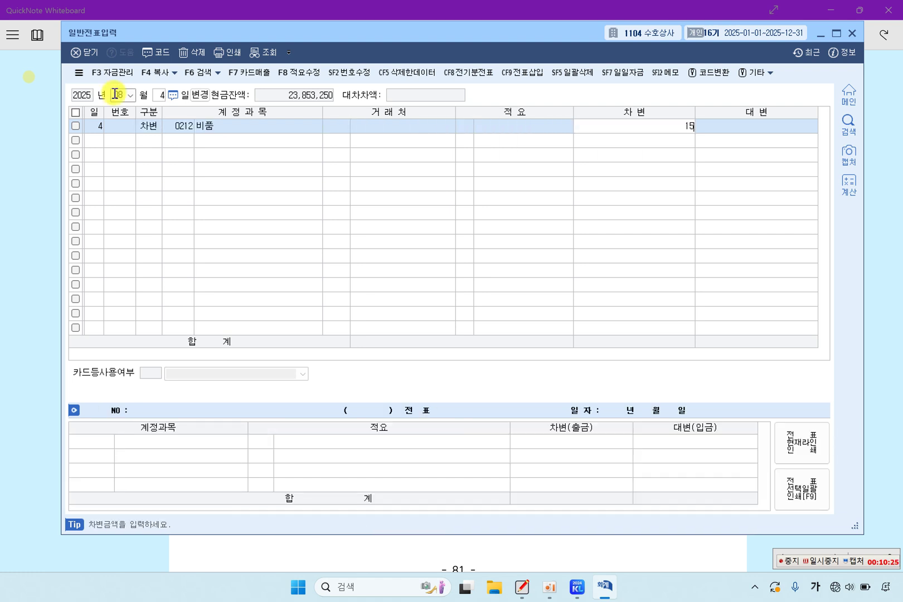
type(",000,000")
key("Return")
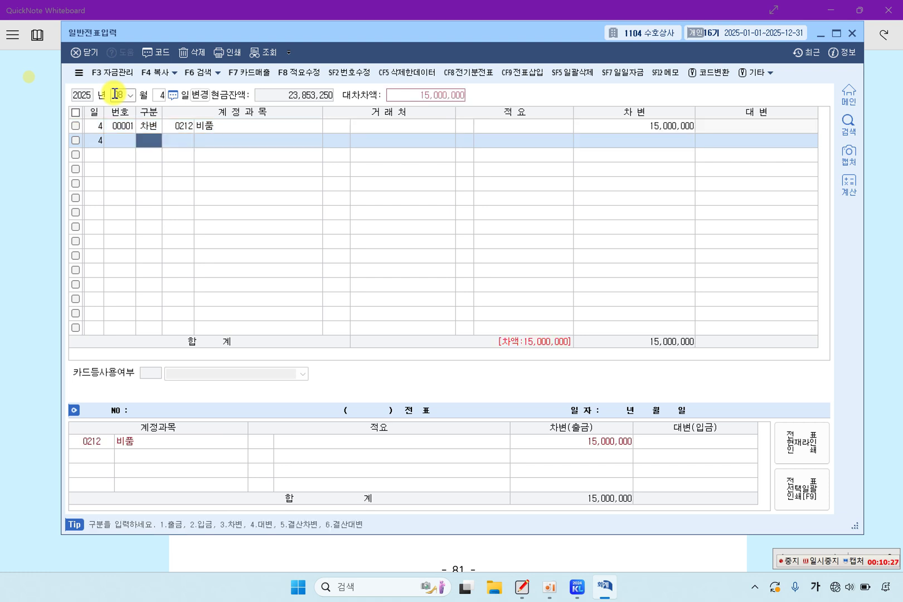
Step: Credit 0253 미지급금 to partner BC카드, then return to the exam sheet
type("4253")
key("Return")
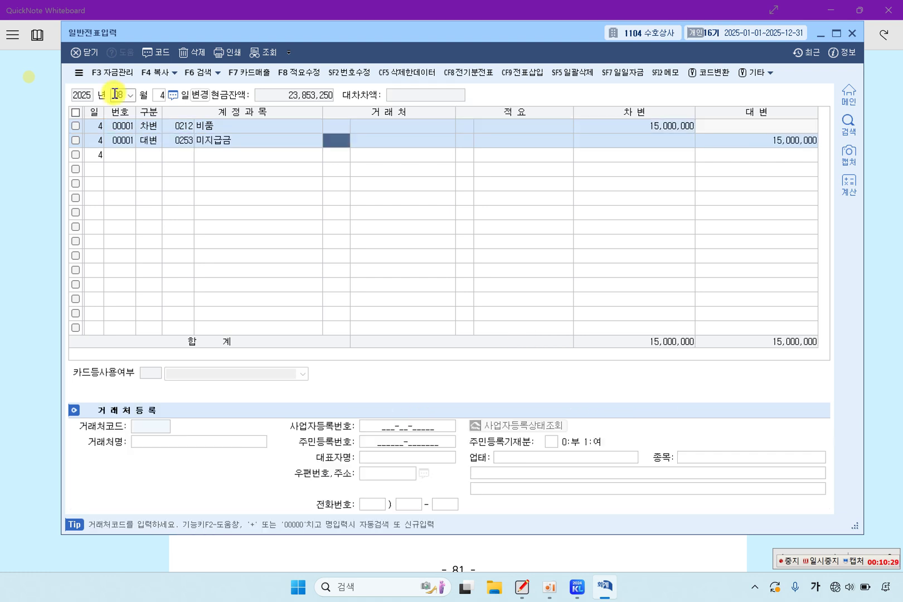
key("F2")
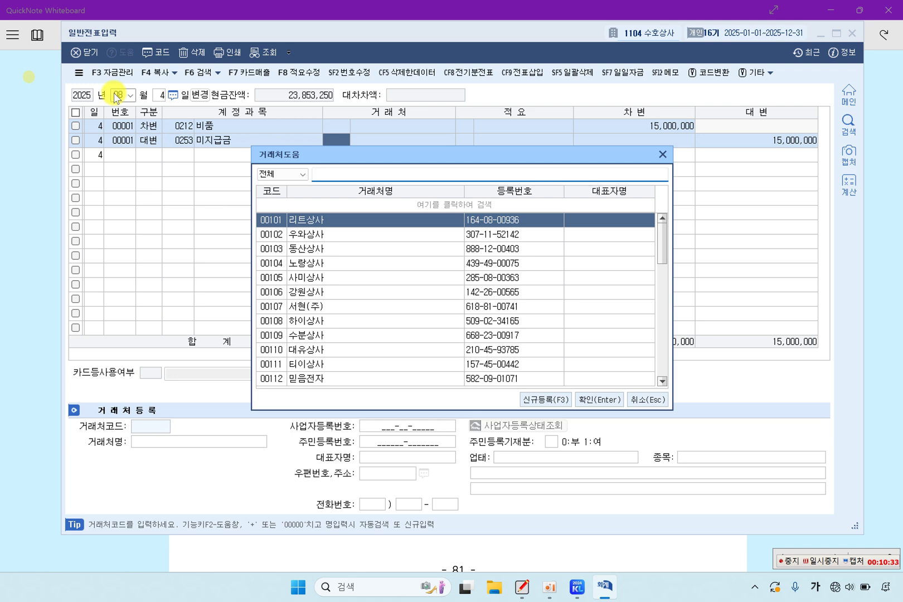
type("카드")
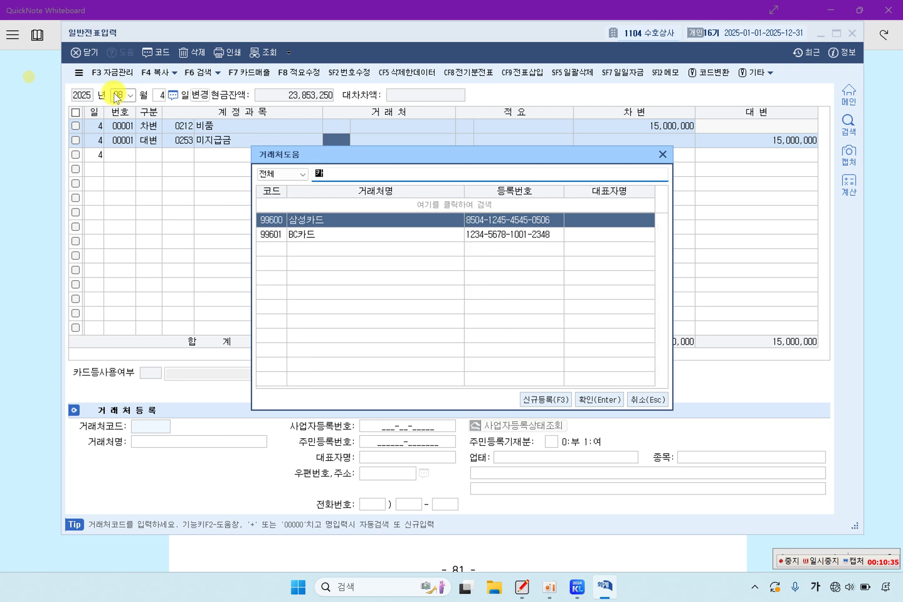
key("Down")
key("Return")
key("Return")
key("Return")
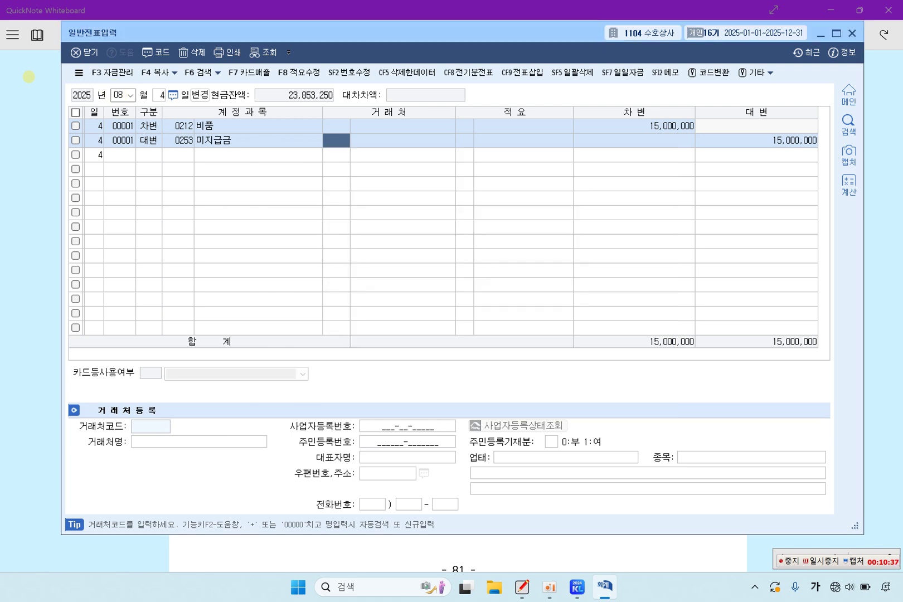
key("Up")
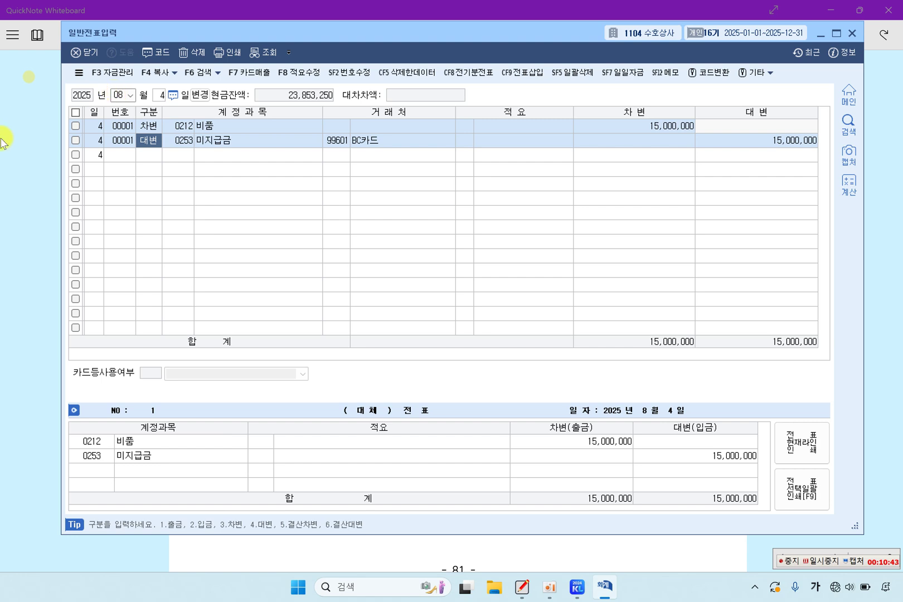
left_click(30, 190)
Step: Highlight item [3]'s 08월 25일 차량운반구 and 자동차세 120,000원 cash payment wording
scroll(393, 282, "down", 4)
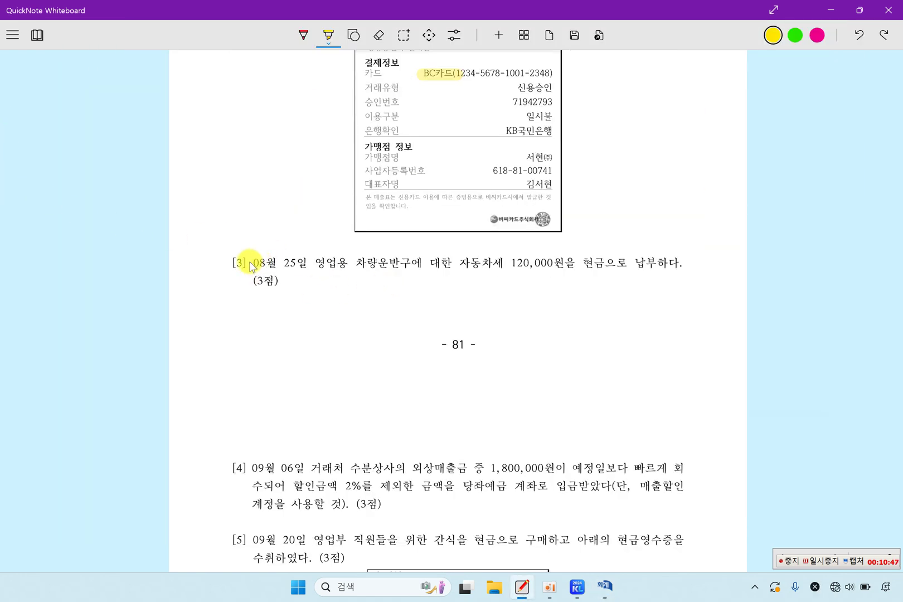
left_click_drag(250, 266, 663, 264)
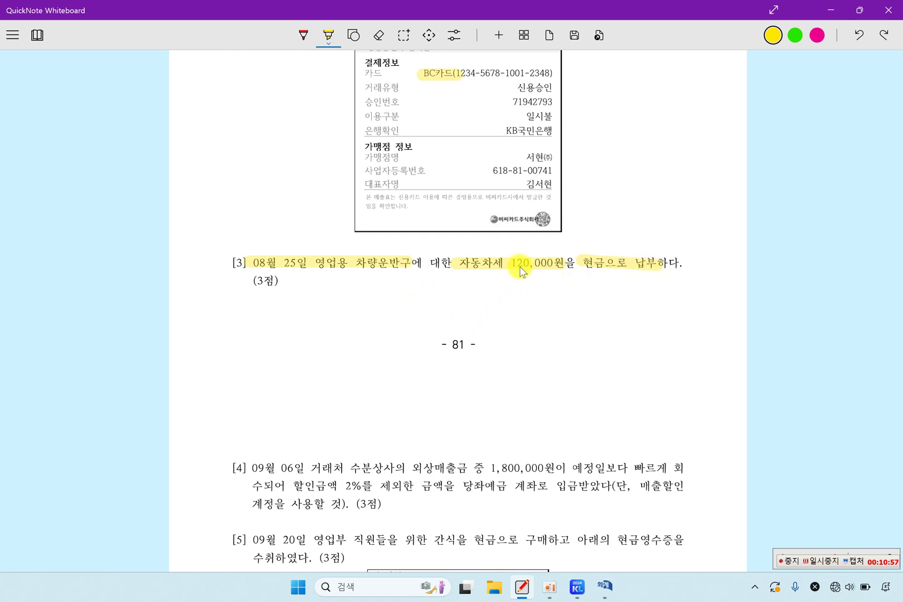
left_click_drag(441, 262, 517, 266)
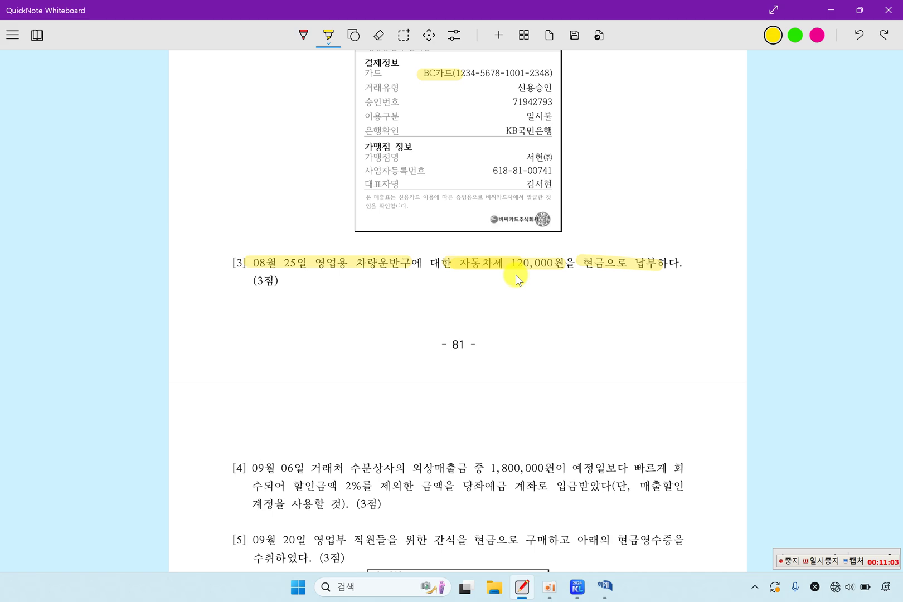
scroll(517, 278, "down", 1)
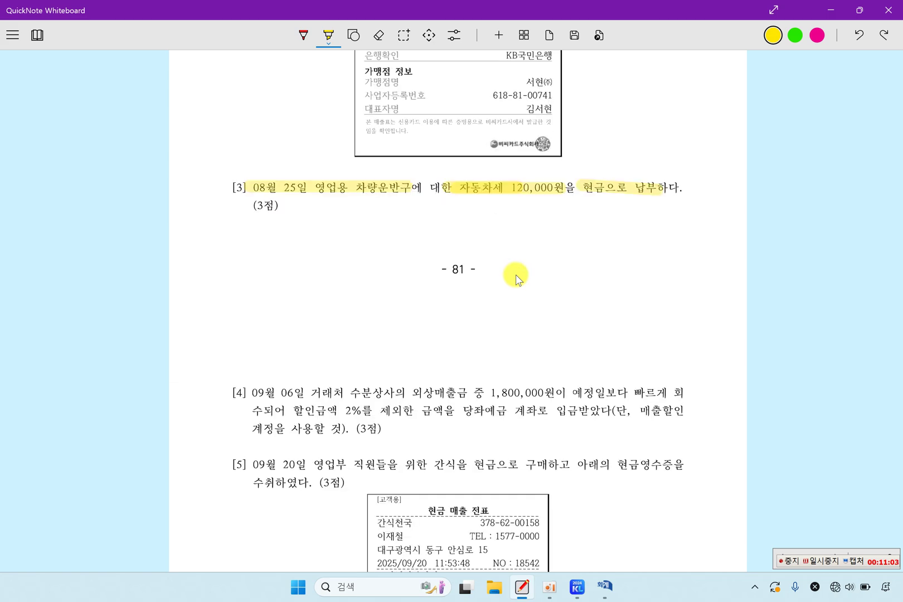
left_click(608, 588)
Step: Date the voucher 08/25 and debit 0817 세금과공과 120,000
left_click(122, 95)
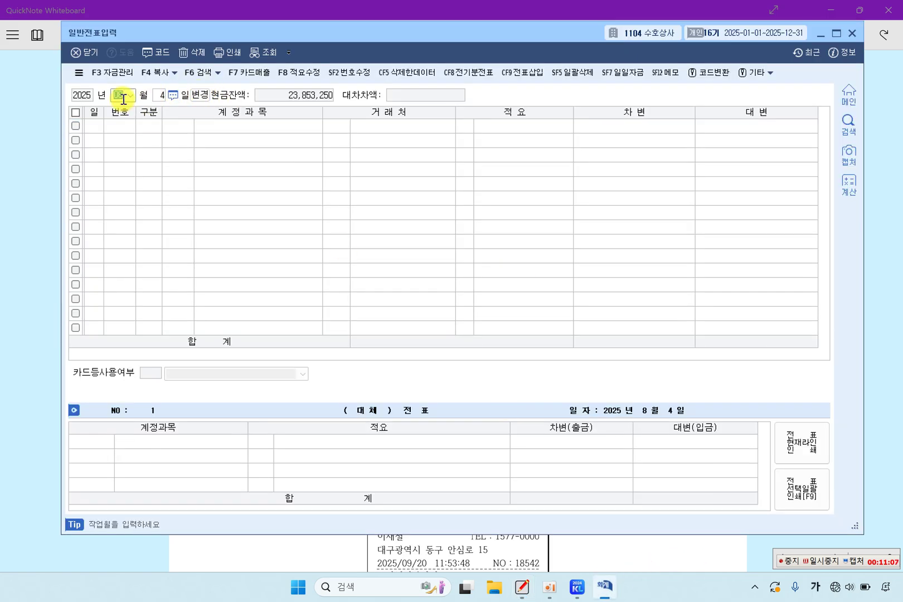
type("08")
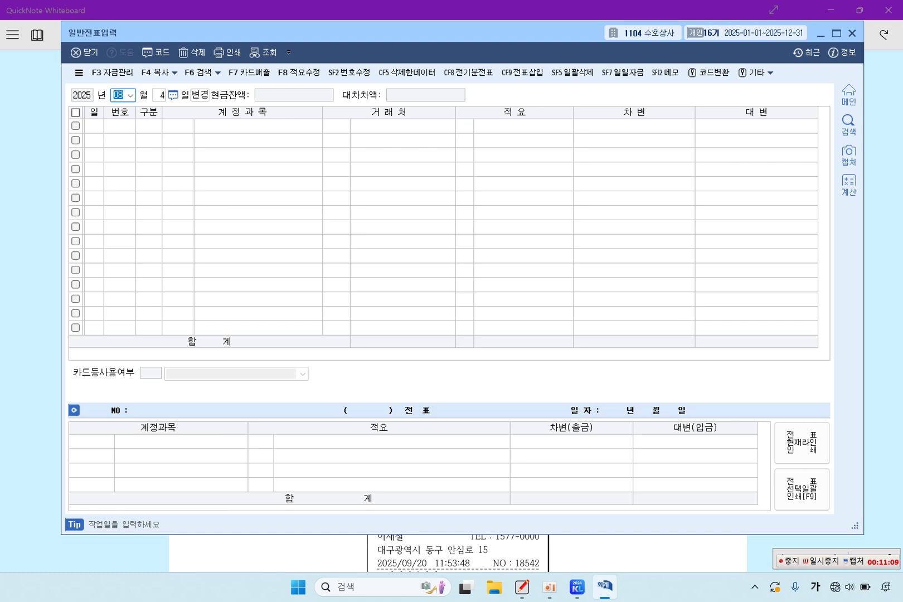
key("Return")
type("25")
key("Return")
type("3")
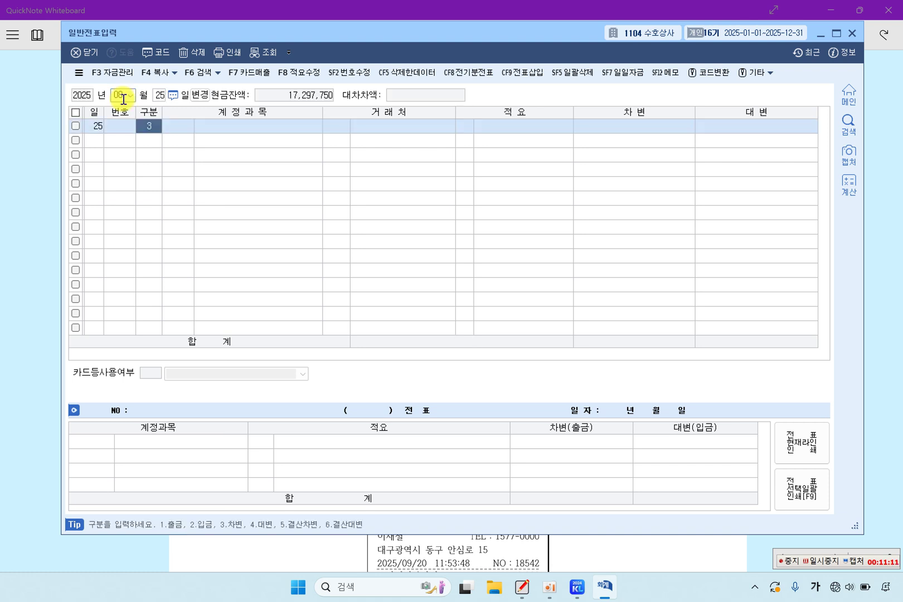
type("817")
key("Return")
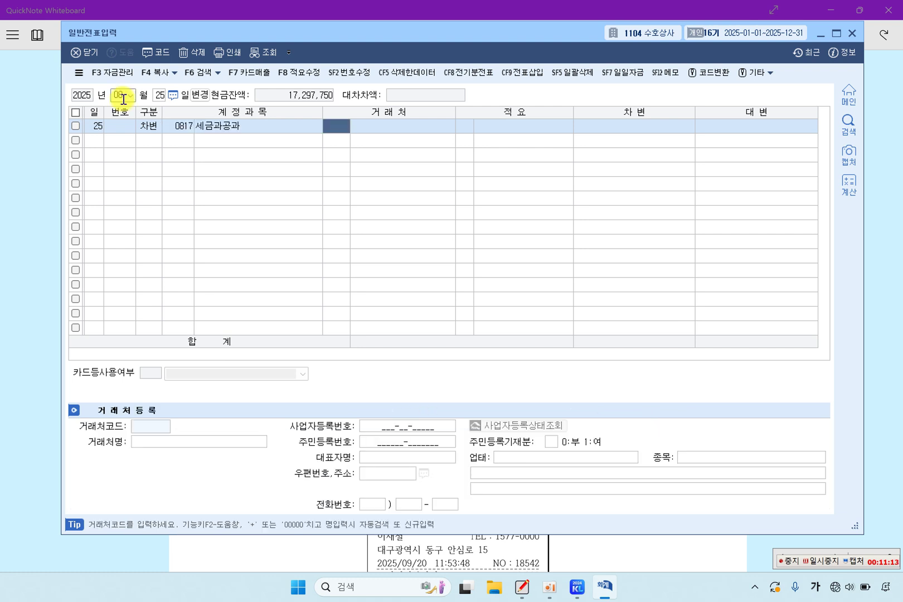
key("Return")
key("Return")
key("Return")
key("Return")
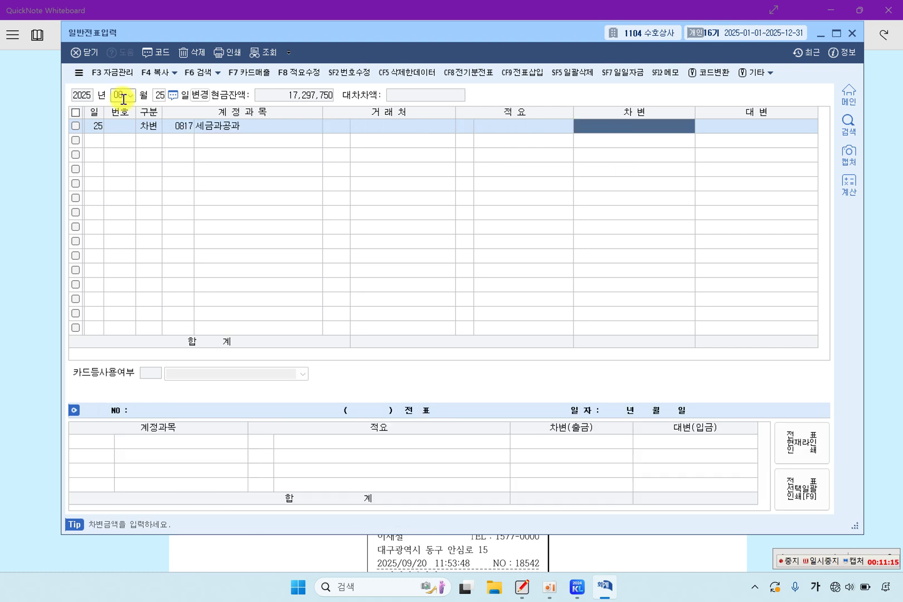
type("120,000")
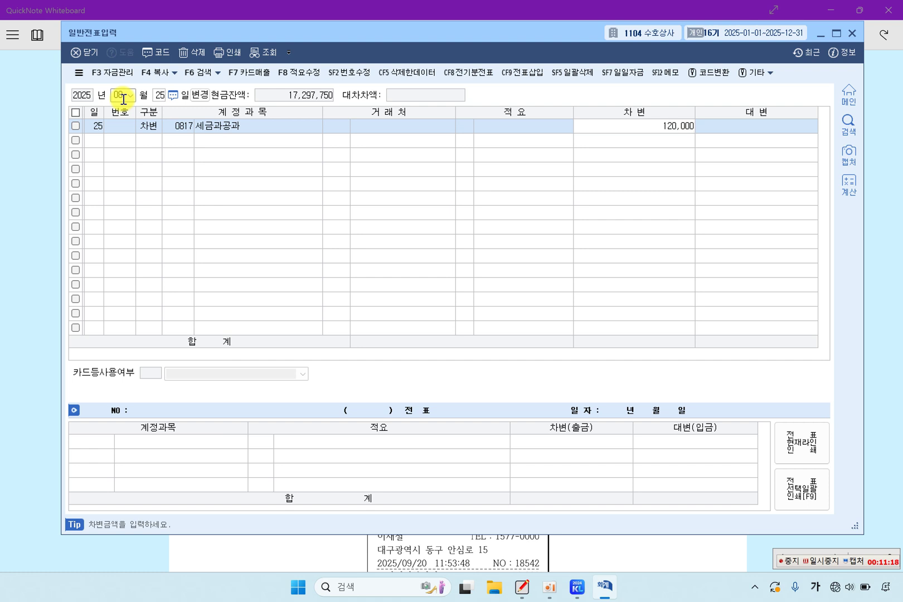
key("Return")
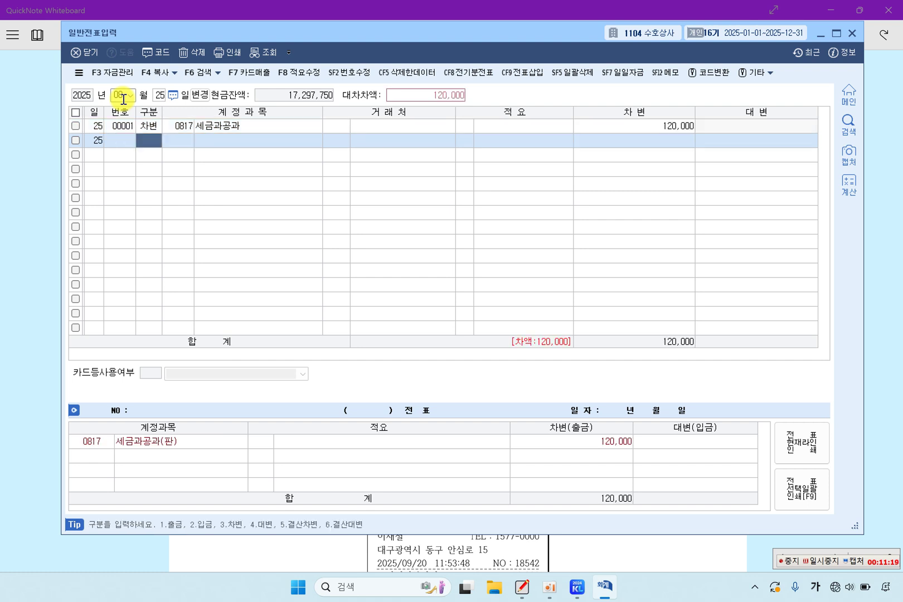
Step: Credit 0101 현금 120,000 to balance the 08/25 voucher
key("Return")
type("101")
key("Return")
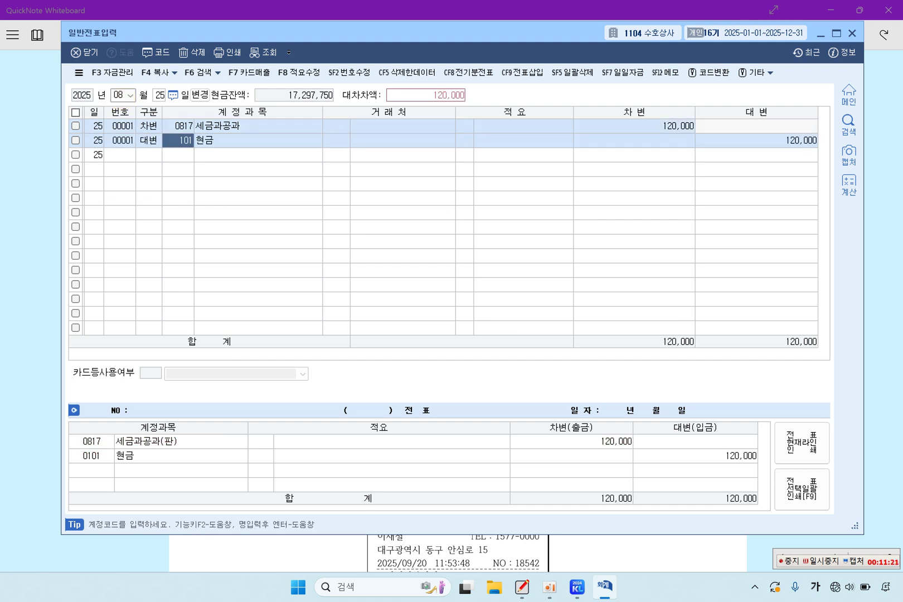
key("Return")
key("Return")
key("Up")
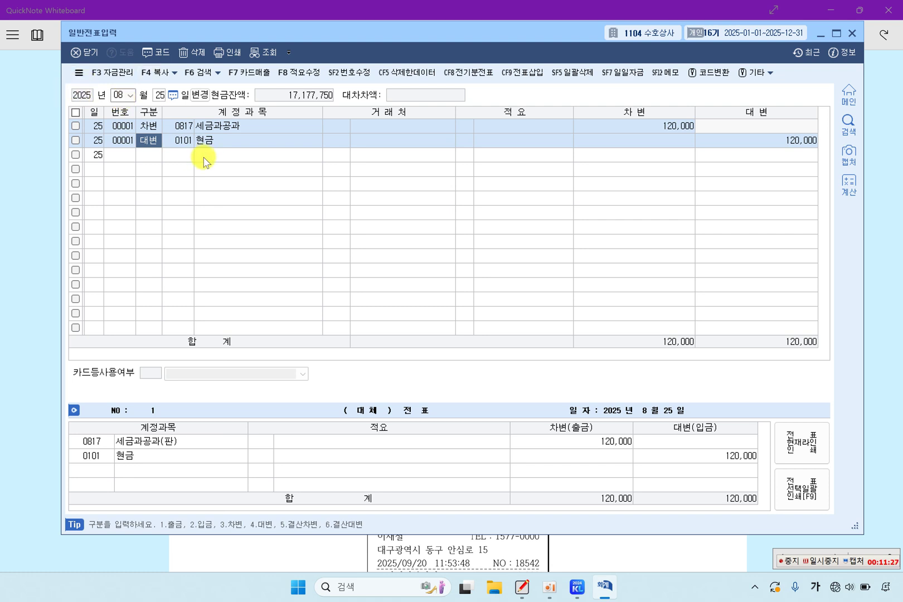
left_click(34, 207)
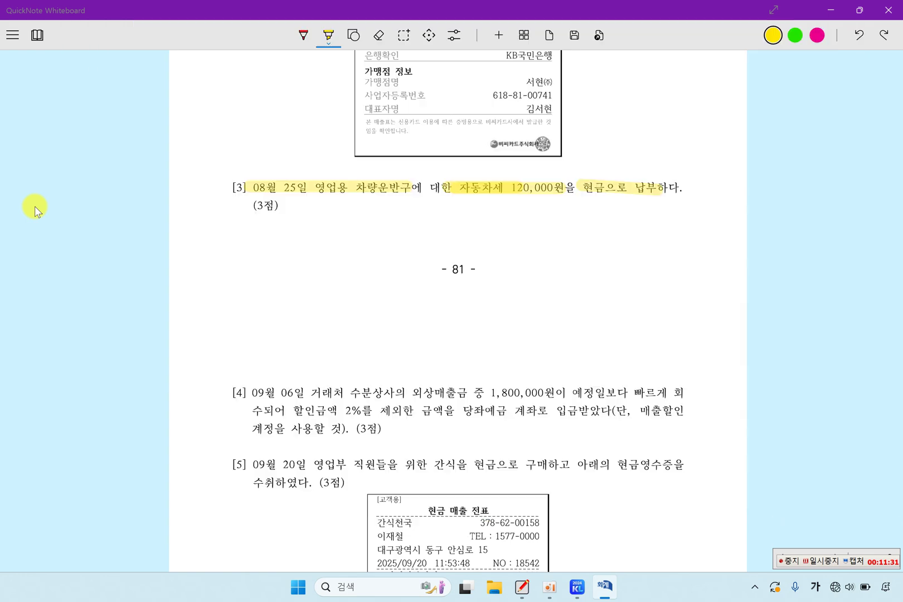
Step: Highlight item [4]'s 09월 06일, 1,800,000원, 2% discount, 당좌예금 and 매출할인
scroll(397, 294, "down", 3)
mouse_move(224, 166)
left_mouse_down()
mouse_move(557, 176)
mouse_move(546, 178)
mouse_move(689, 173)
left_mouse_up()
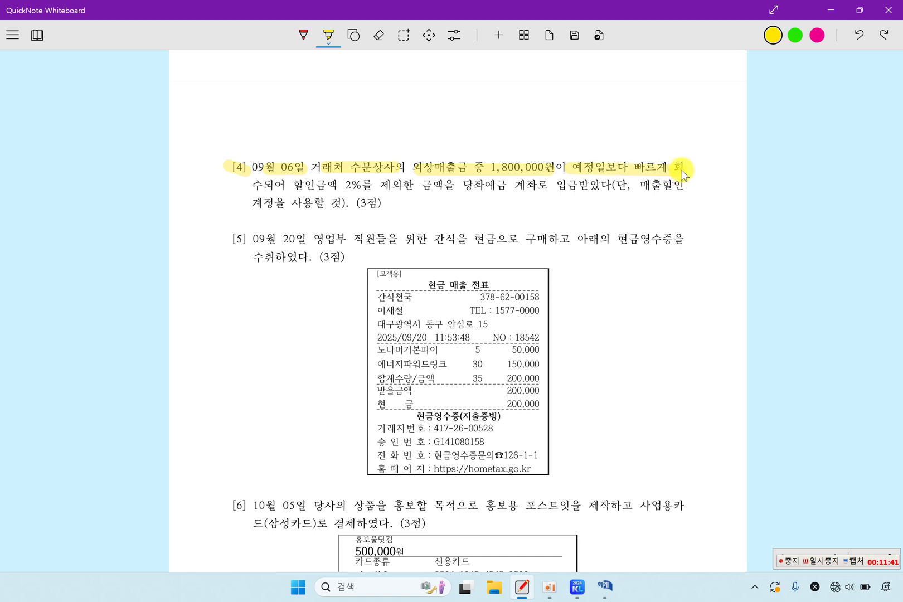
left_click_drag(296, 189, 524, 187)
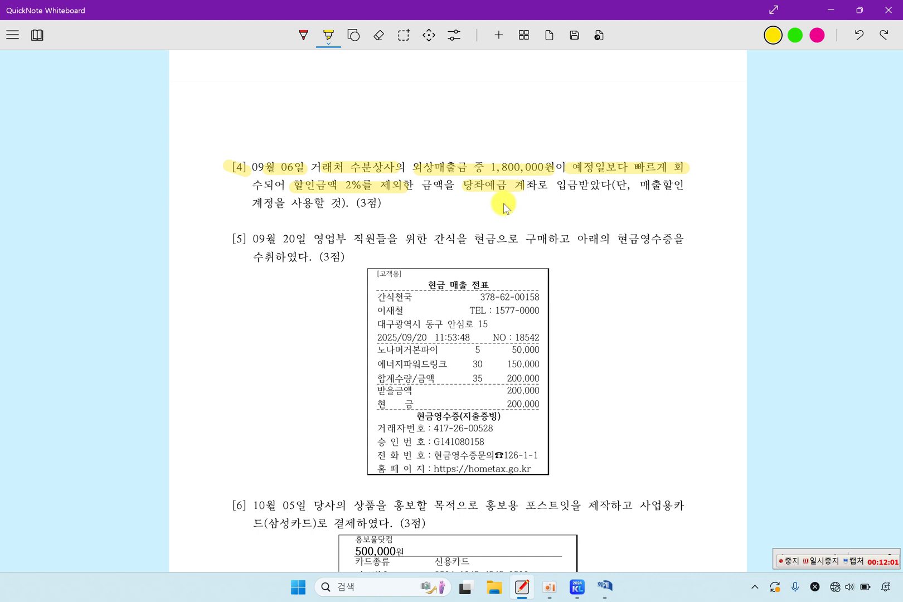
left_click_drag(639, 185, 679, 186)
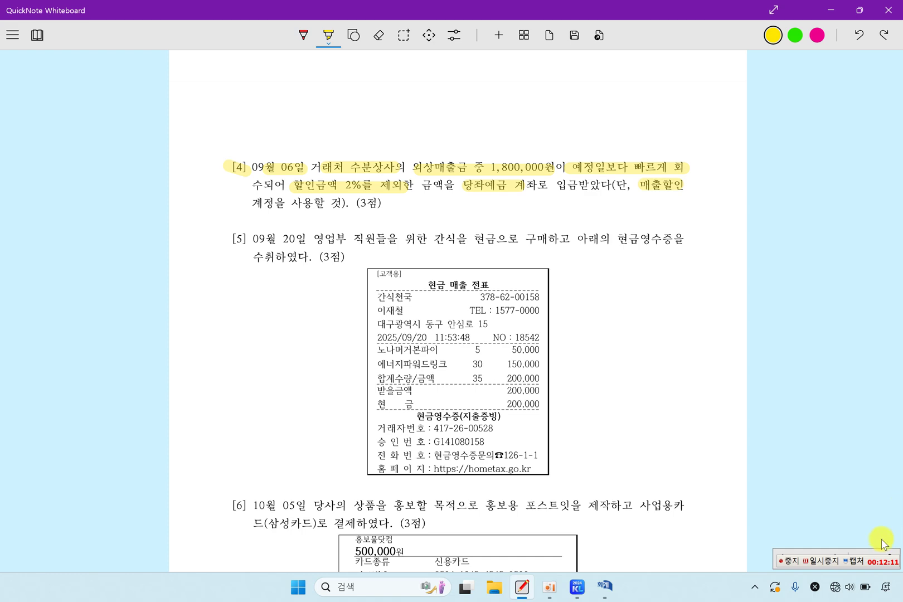
left_click(817, 559)
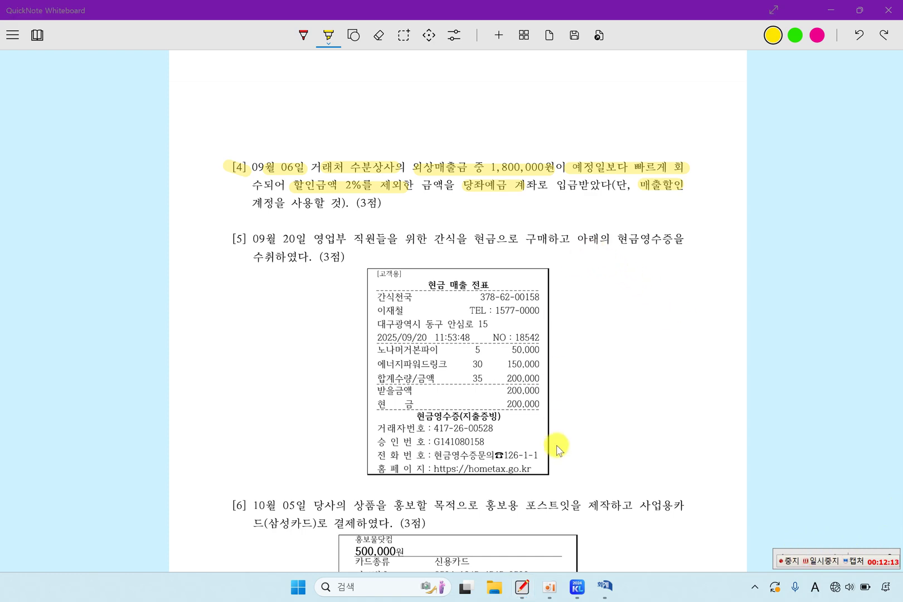
left_click(604, 586)
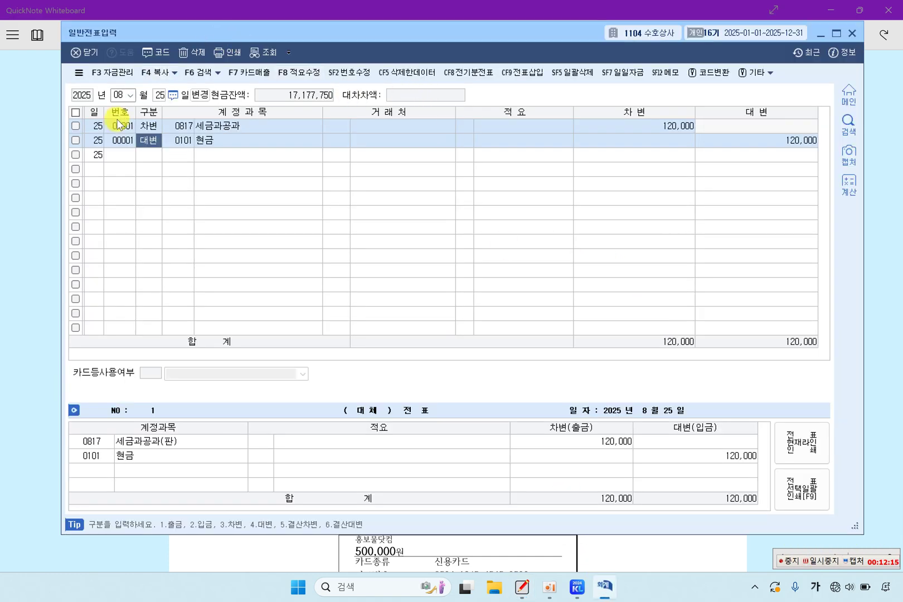
Step: Date the new voucher 09/06 and make its first line a debit (구분 3)
left_click(130, 99)
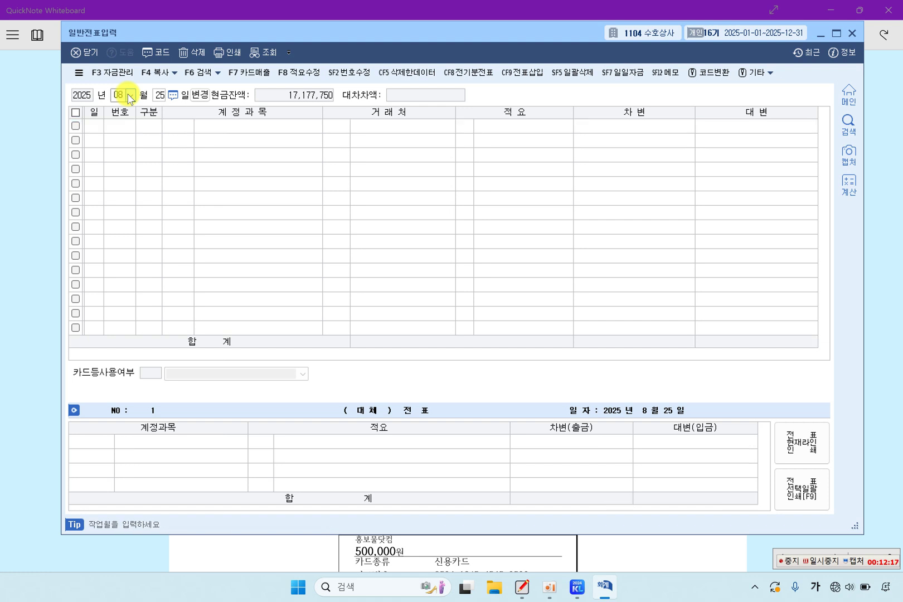
key("Down")
key("Return")
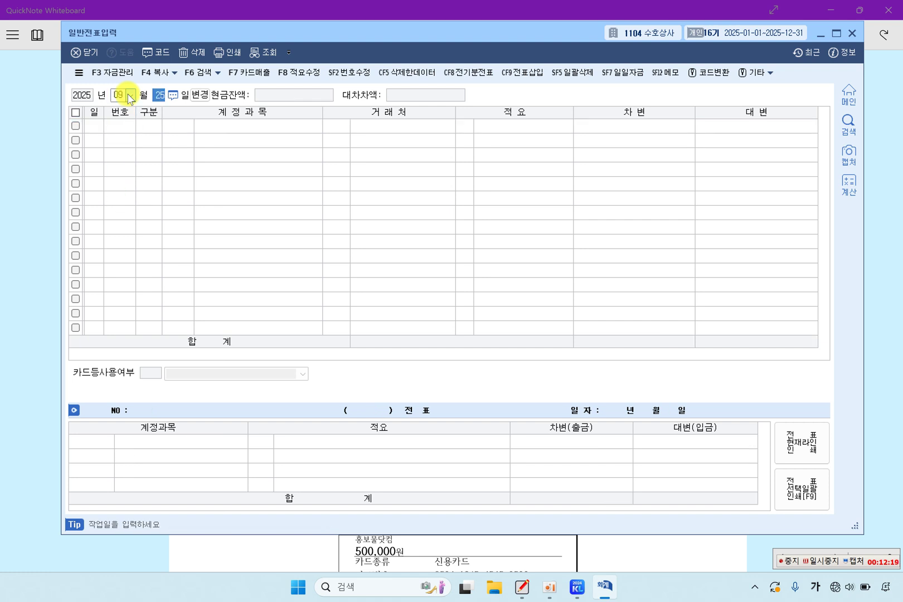
key("Return")
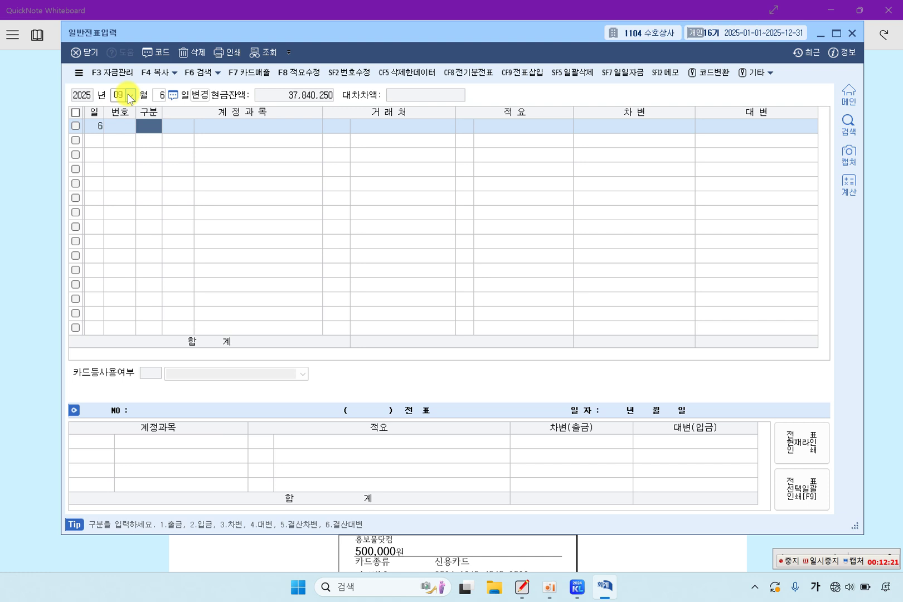
type("4")
key("Return")
key("Left")
type("3")
key("Return")
Step: Debit 0103 보통예금 1,764,000 on the first line
type("103")
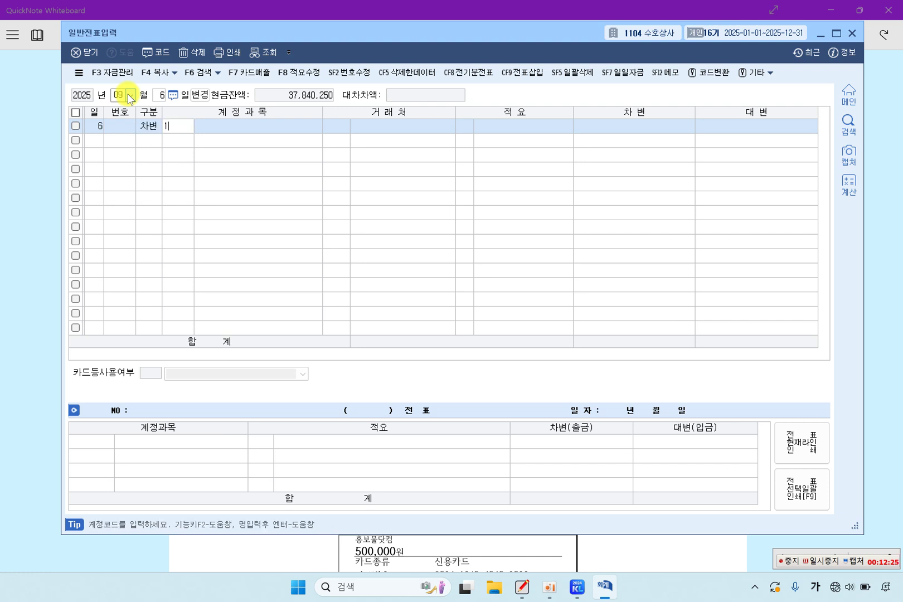
key("Return")
key("Return")
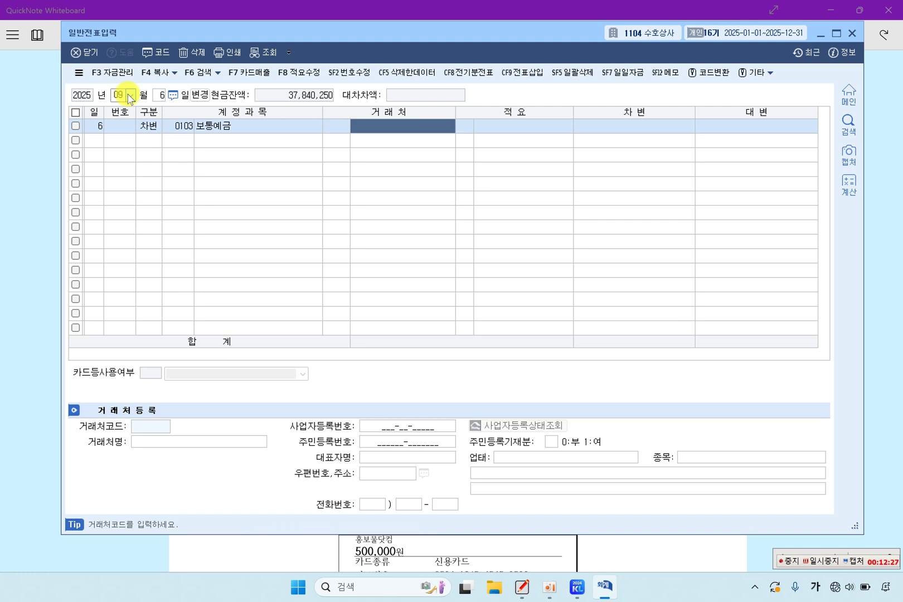
key("Return")
key("Return")
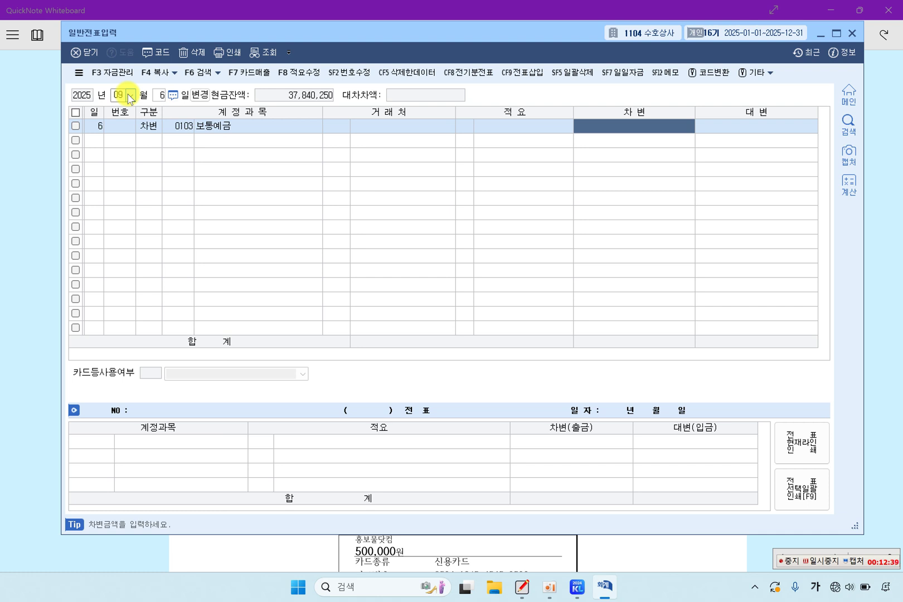
type("1,7")
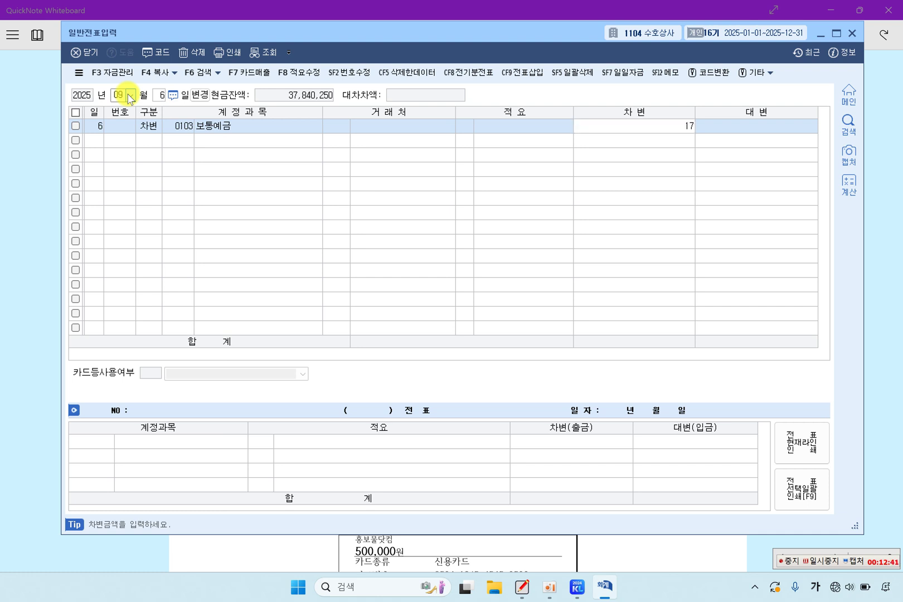
type("64,000")
key("Return")
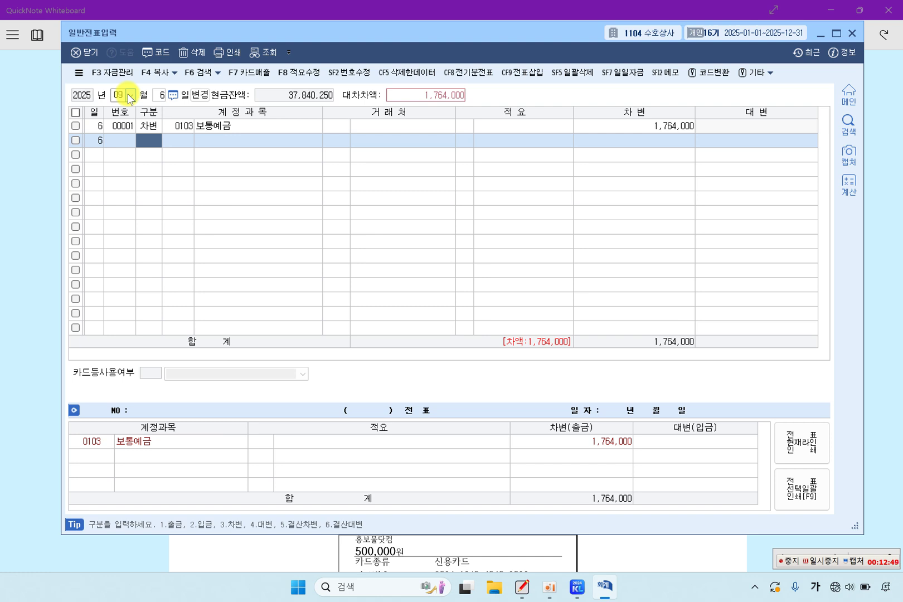
Step: Start a second debit line and search the account list for 매출할인
type("3")
key("Return")
key("F2")
type("매출")
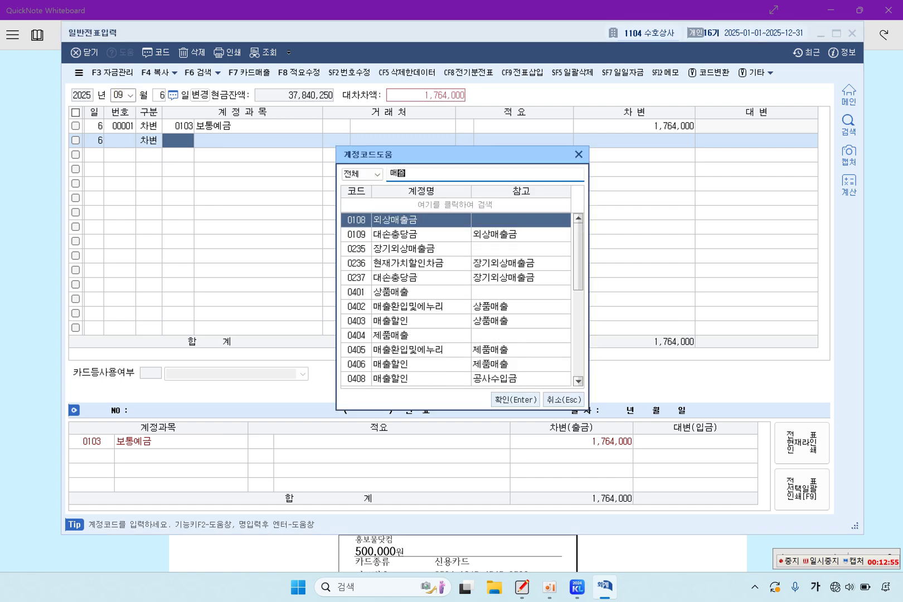
type("할")
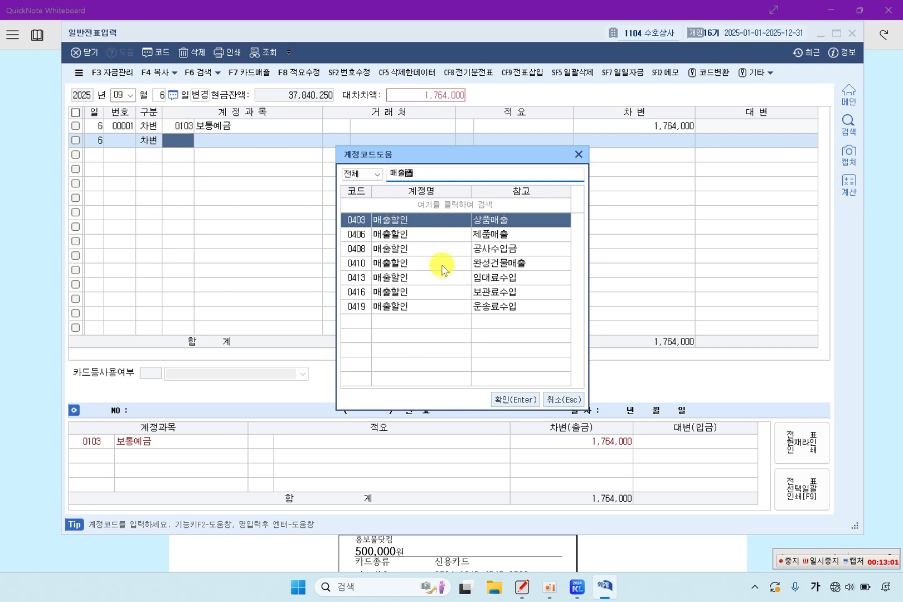
Step: Choose 0403 매출할인 for the second line and debit it 36,000
left_click(489, 239)
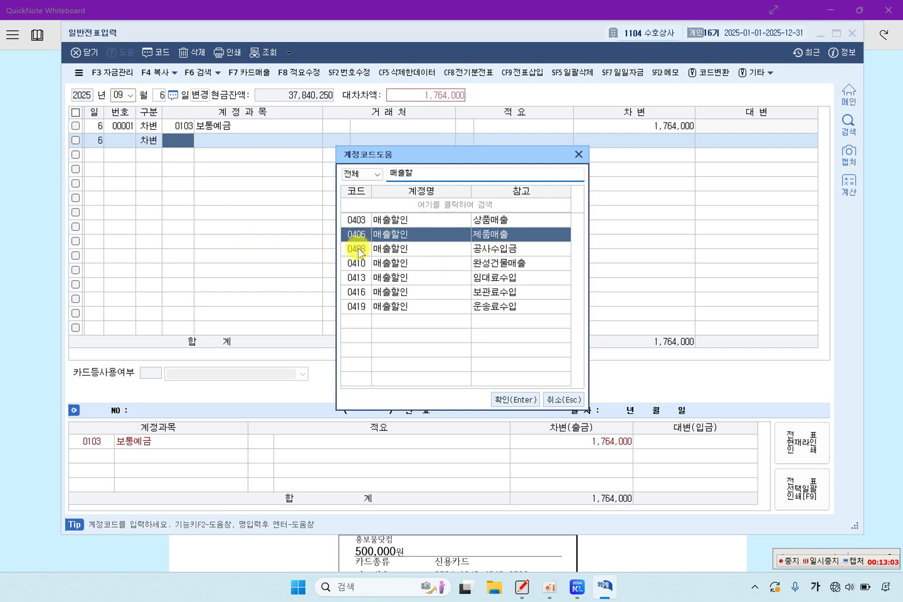
left_click(490, 220)
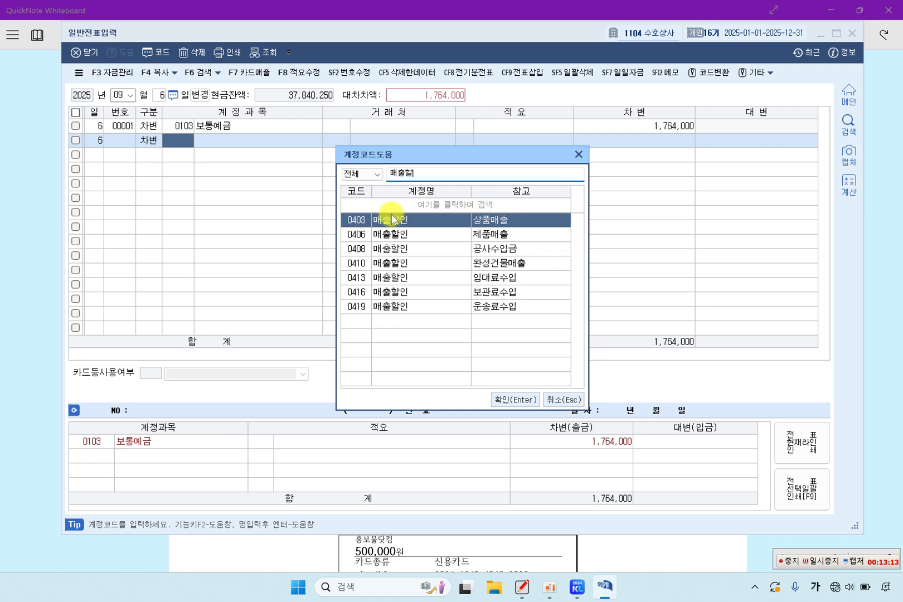
left_click(367, 218)
left_click(532, 234)
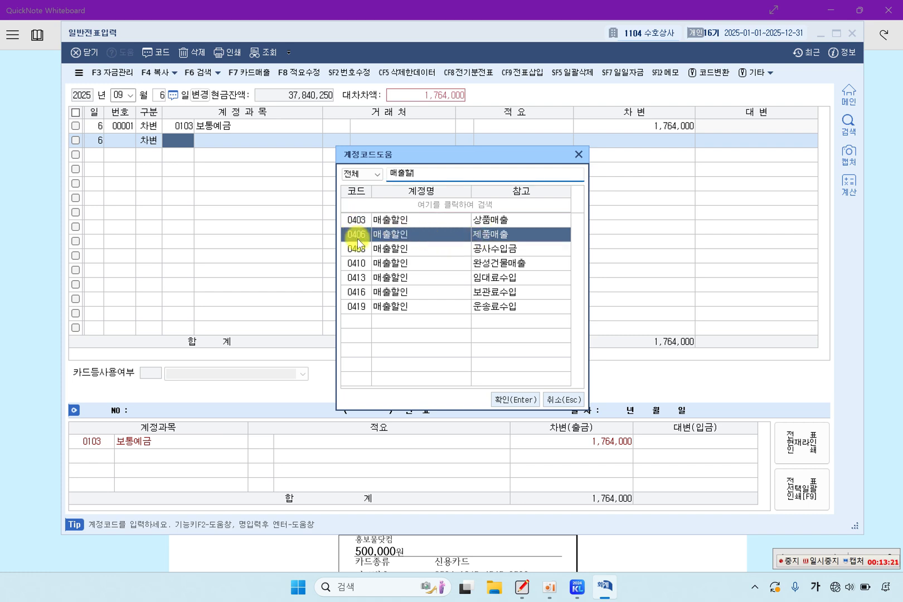
left_click(482, 222)
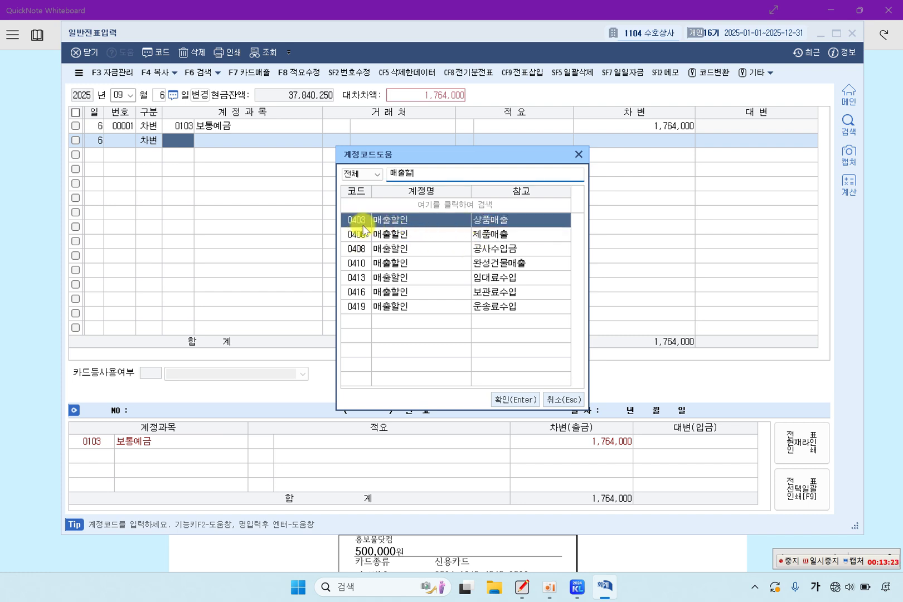
left_click(419, 237)
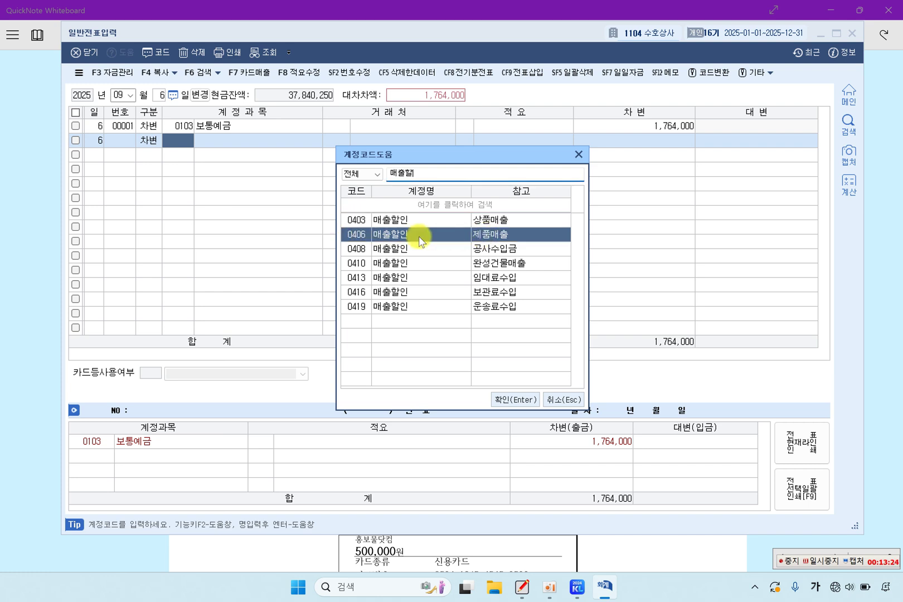
left_click(390, 221)
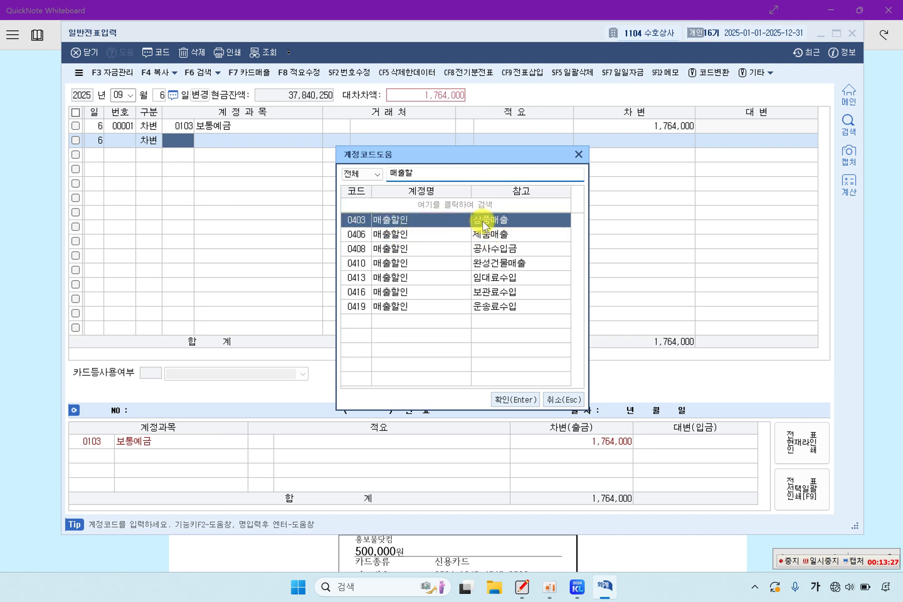
double_click(480, 223)
key("Return")
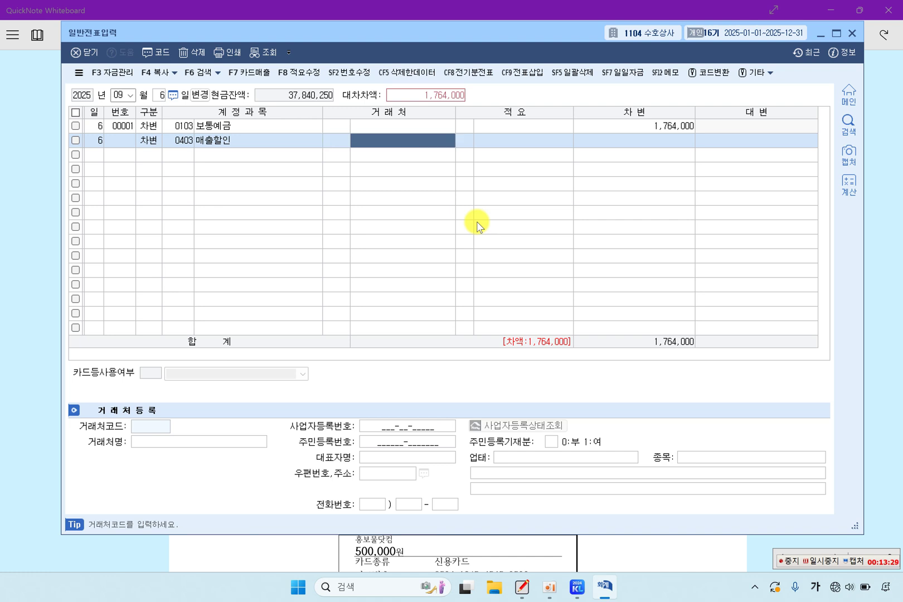
key("Return")
key("Return")
key("Return")
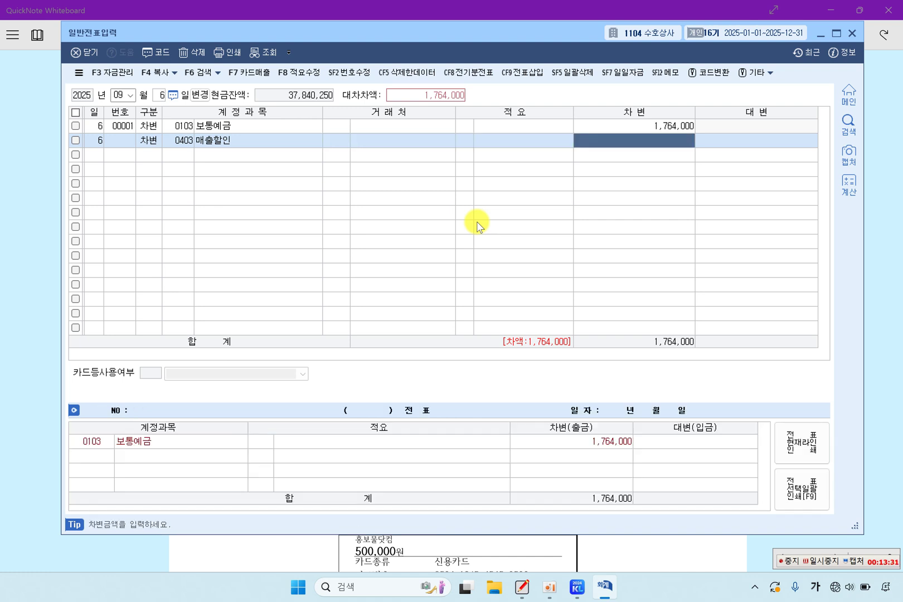
type("36,000")
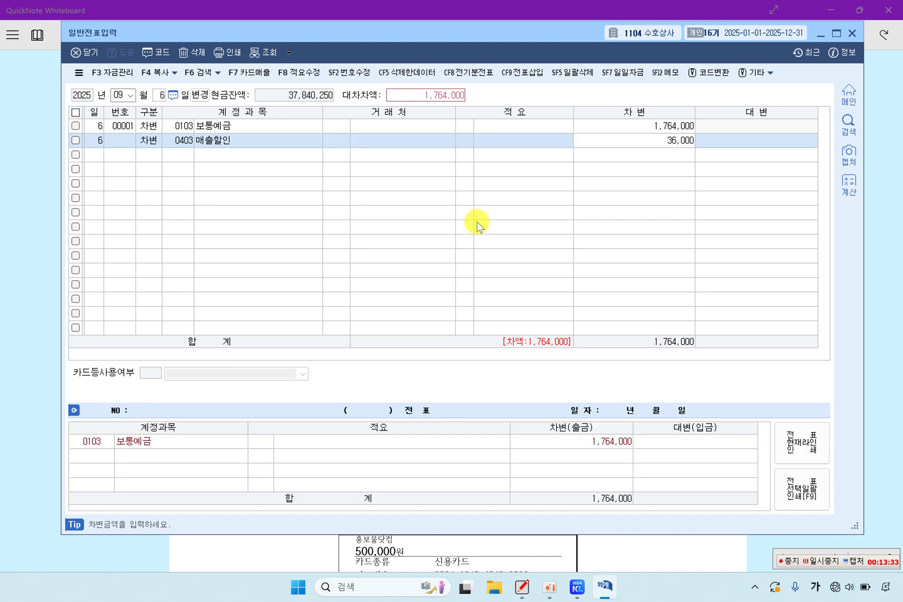
key("Return")
Step: Add a third line for 0108 외상매출금 with customer 수분상사
type("3")
key("Return")
type("1")
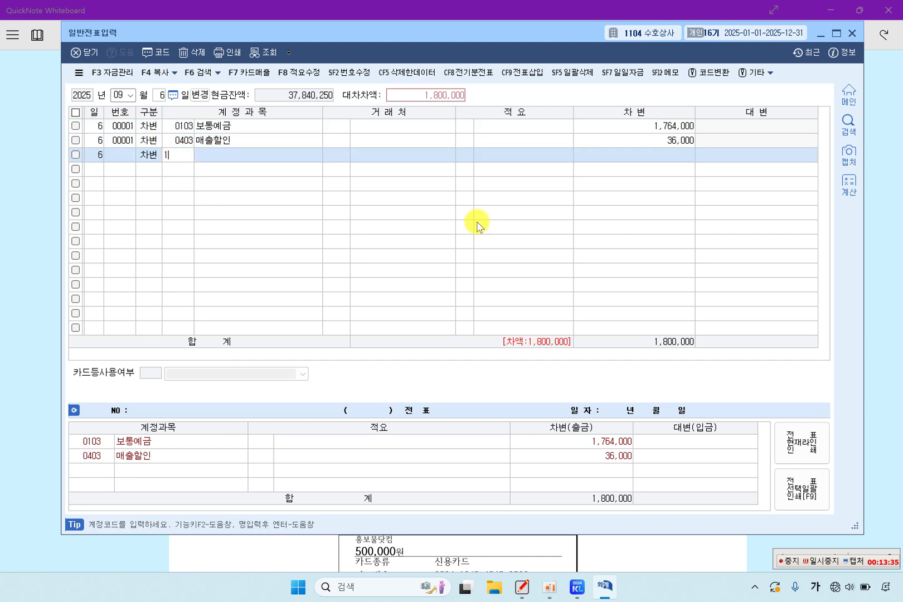
type("08")
key("Return")
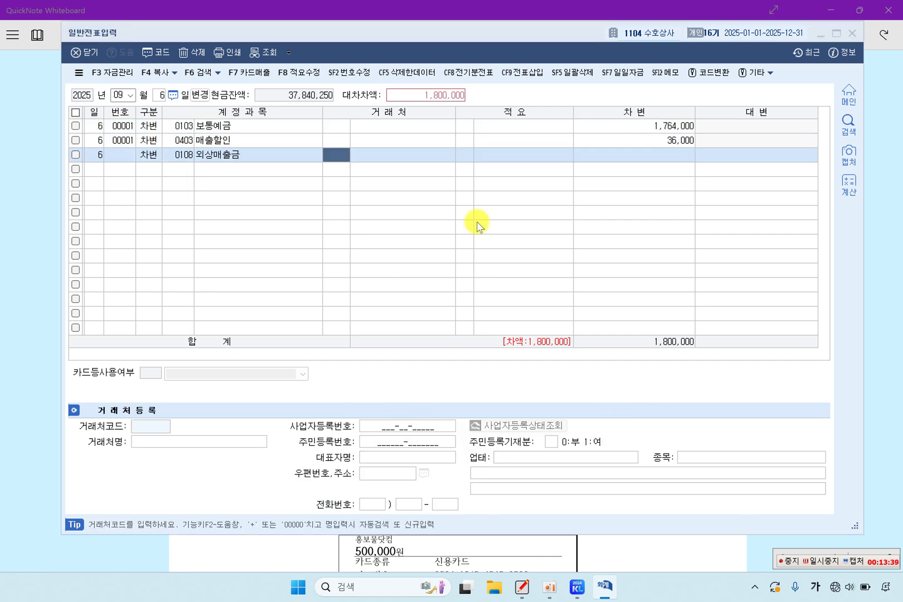
key("F2")
type("수분")
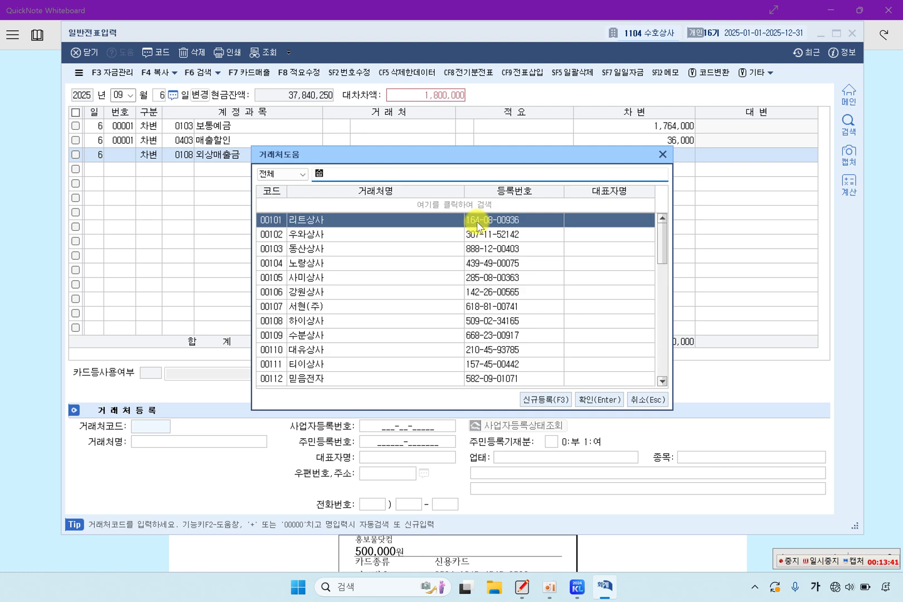
key("Return")
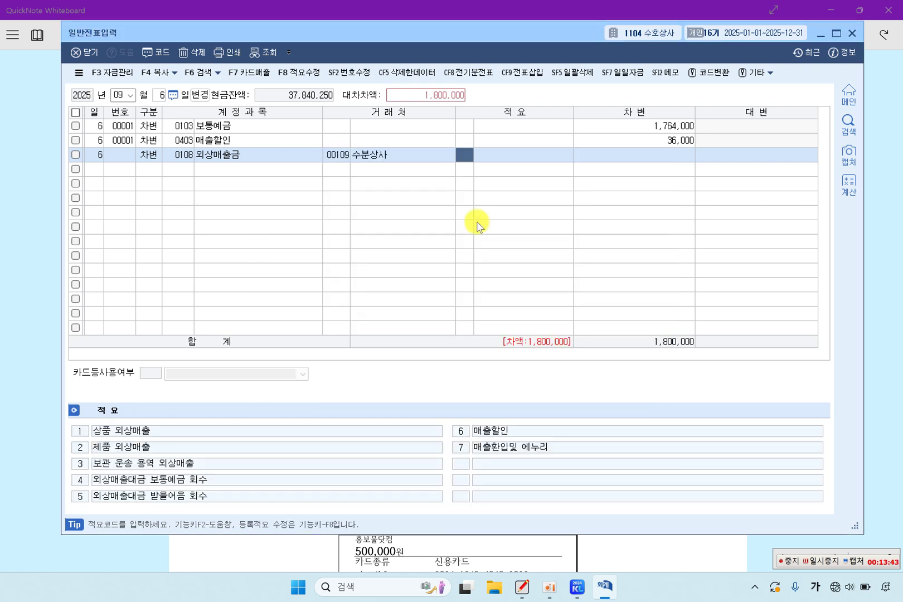
key("Return")
Step: Make the 외상매출금 line a 1,800,000 credit so the voucher balances
key("Left")
key("Left")
key("Left")
type("4")
key("Return")
key("Return")
key("Return")
key("Return")
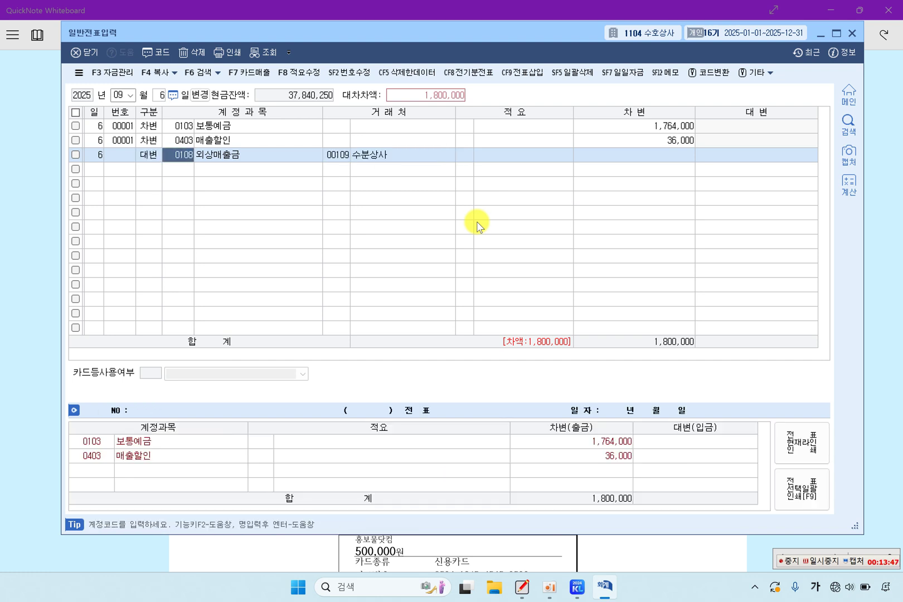
type("1")
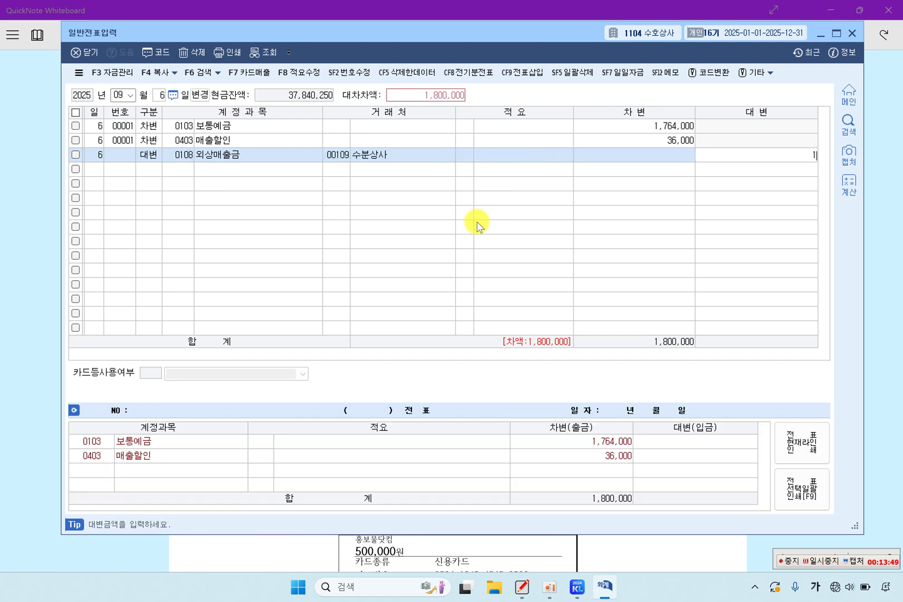
type(",800,000")
key("Return")
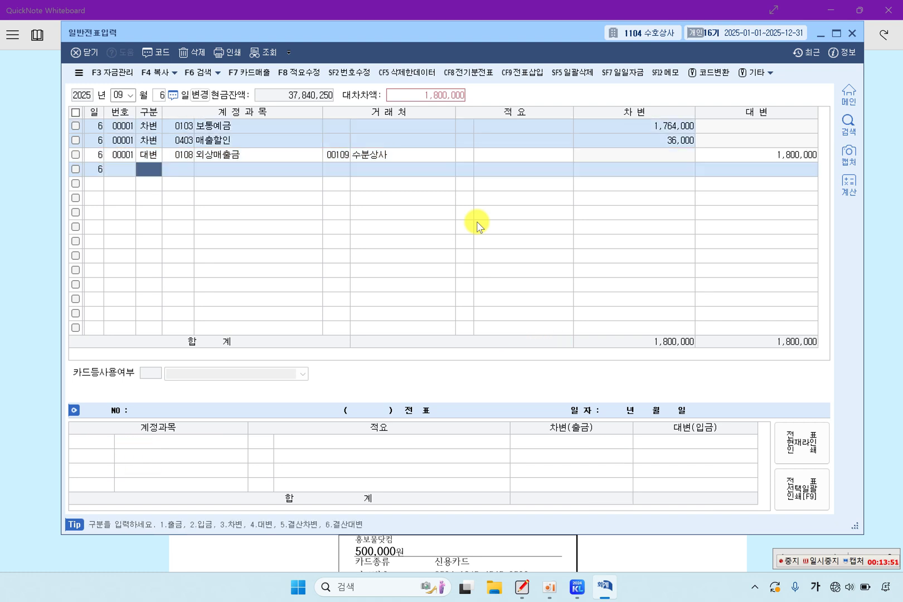
key("Up")
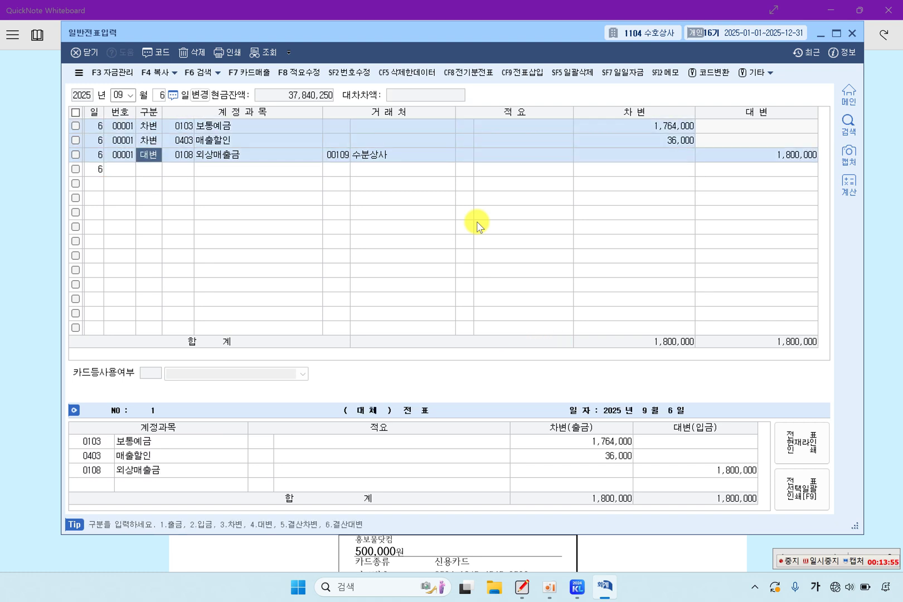
left_click(39, 259)
Step: Highlight item [5]'s 09월 20일, cash snack purchase, 현금영수증, 2025/09/20 and 200,000 total
scroll(366, 301, "down", 3)
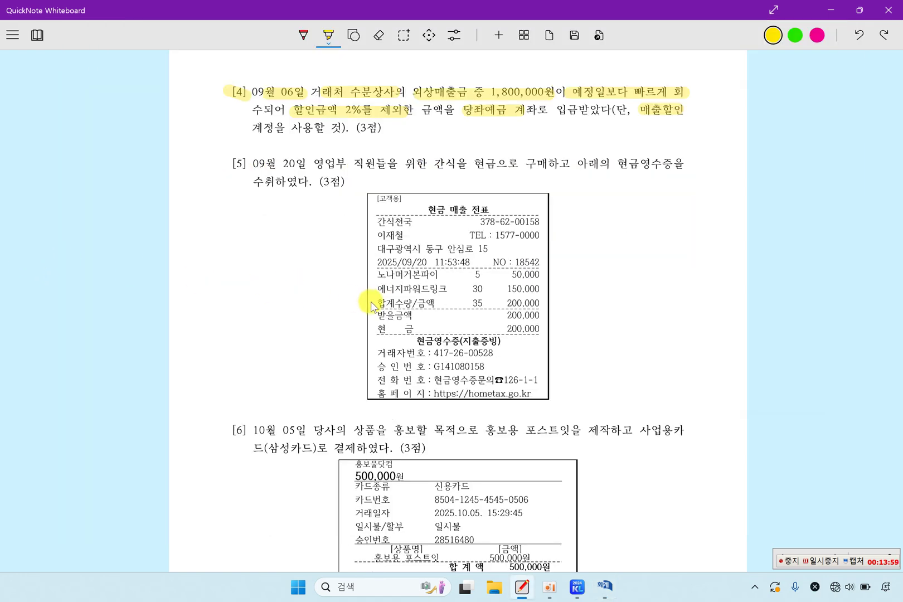
left_click_drag(254, 165, 306, 164)
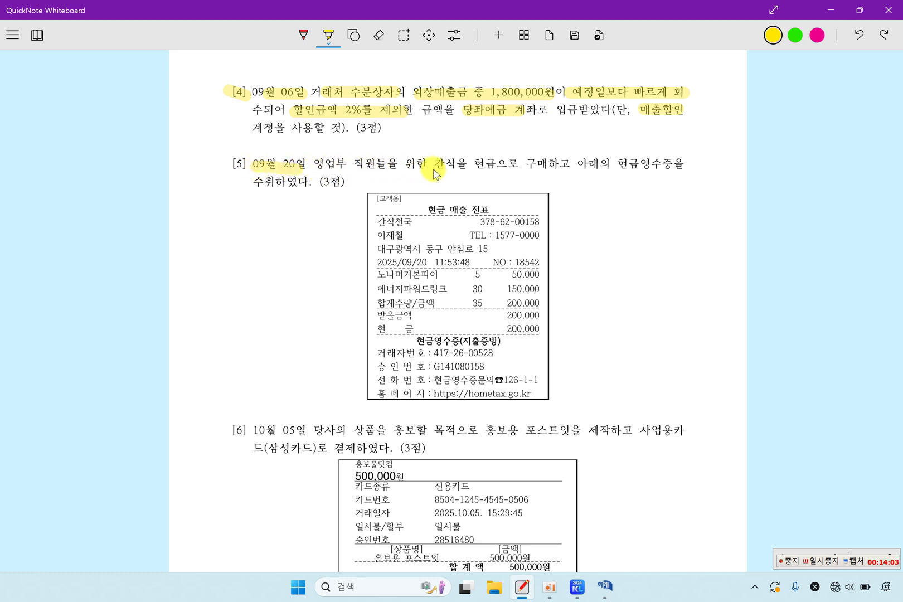
left_click_drag(449, 169, 559, 165)
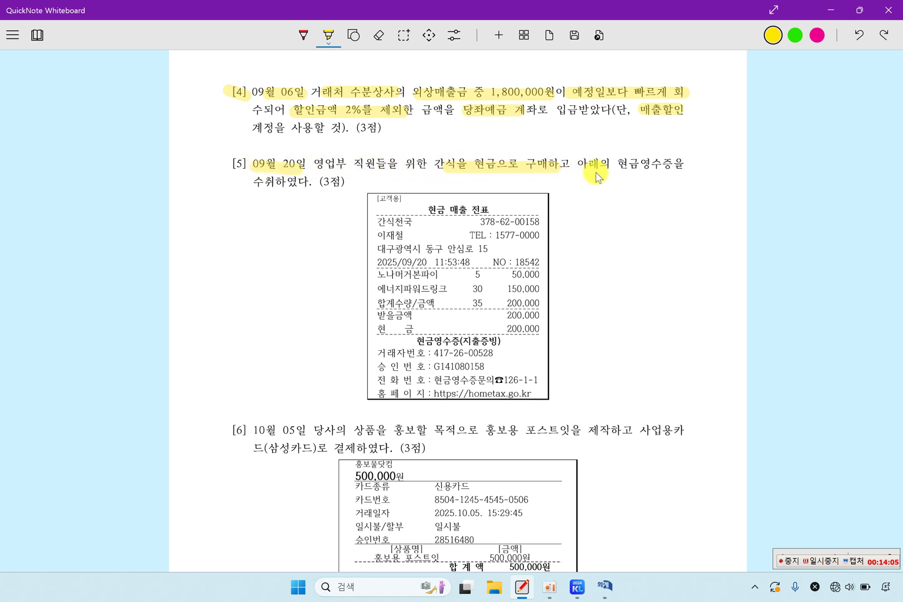
left_click_drag(616, 166, 689, 166)
mouse_move(255, 190)
left_mouse_down()
mouse_move(317, 194)
mouse_move(396, 169)
left_mouse_up()
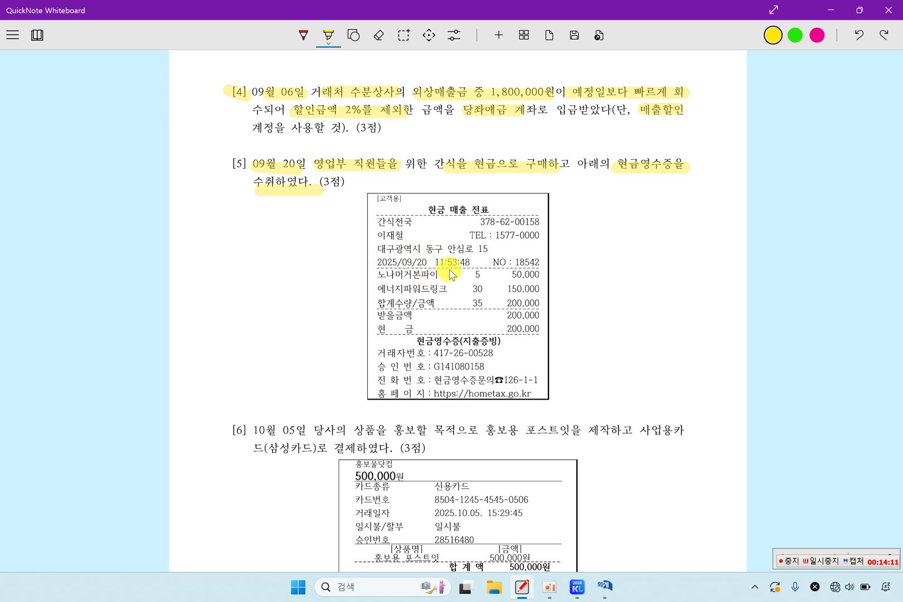
left_click_drag(370, 260, 422, 260)
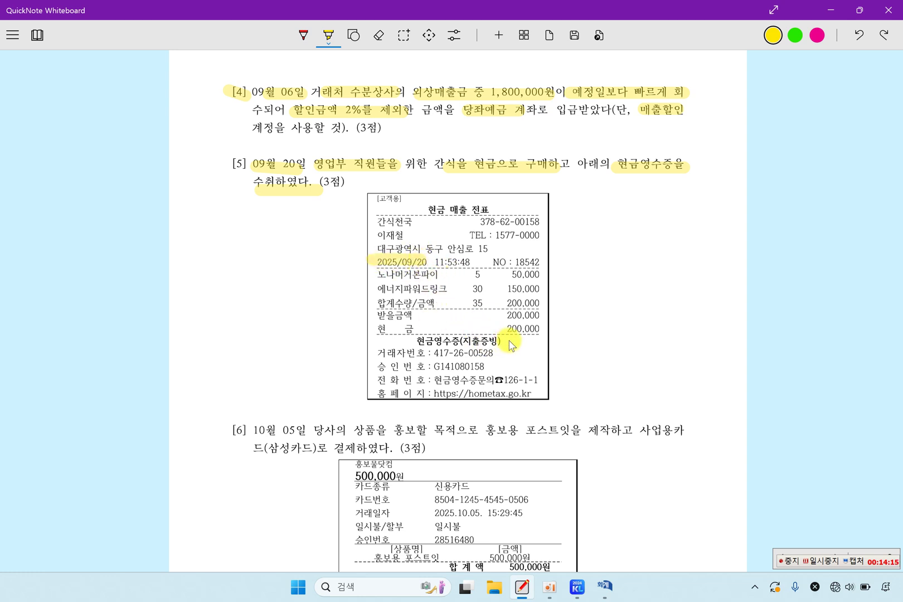
left_click_drag(503, 328, 525, 330)
Step: Date a new voucher 09/20 and debit 0811 복리후생비 200,000
left_click(605, 586)
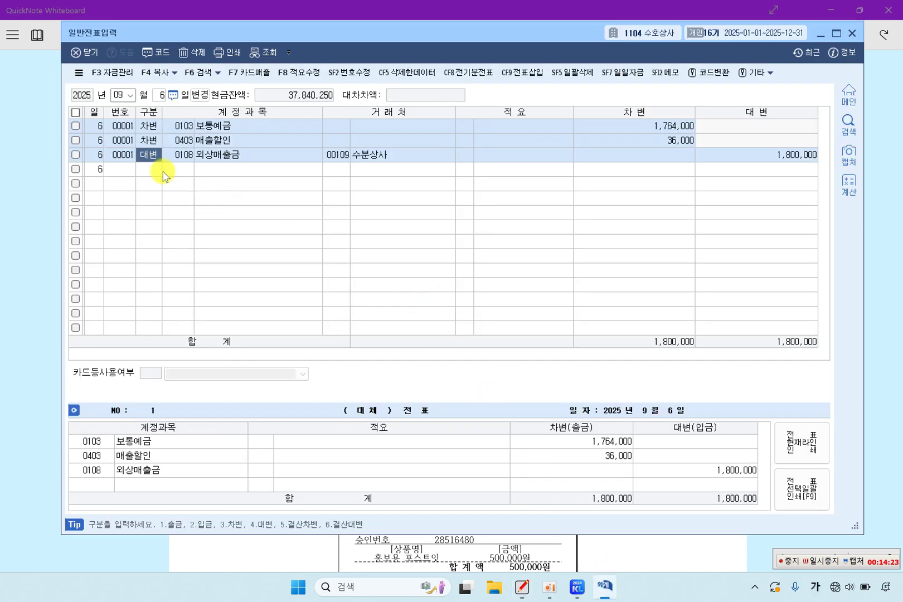
left_click(121, 96)
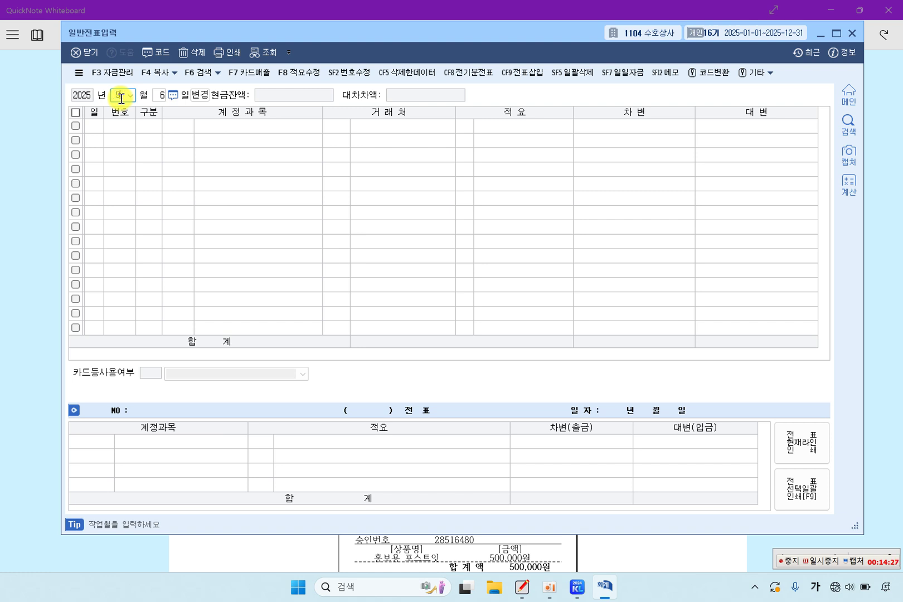
type("9")
key("Return")
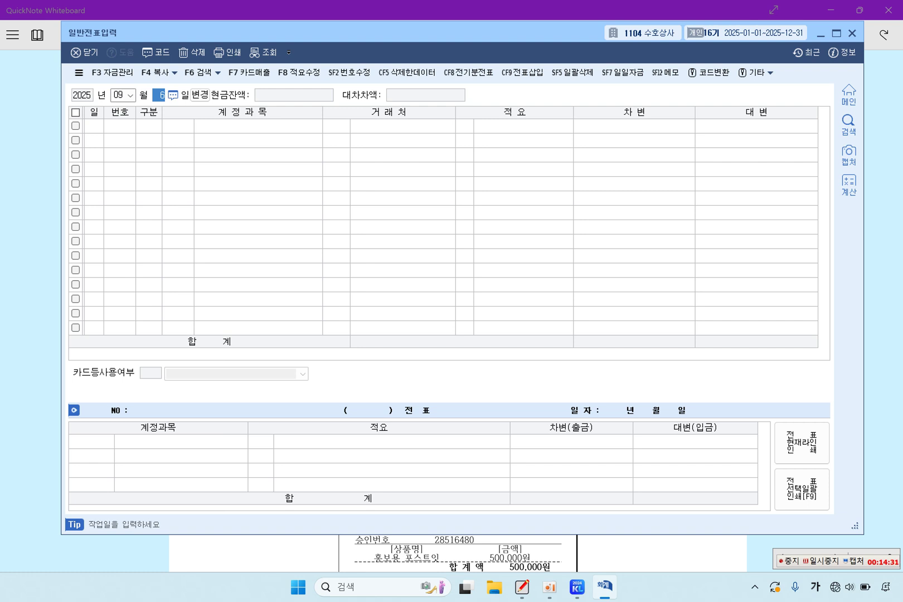
type("20")
key("Return")
type("3")
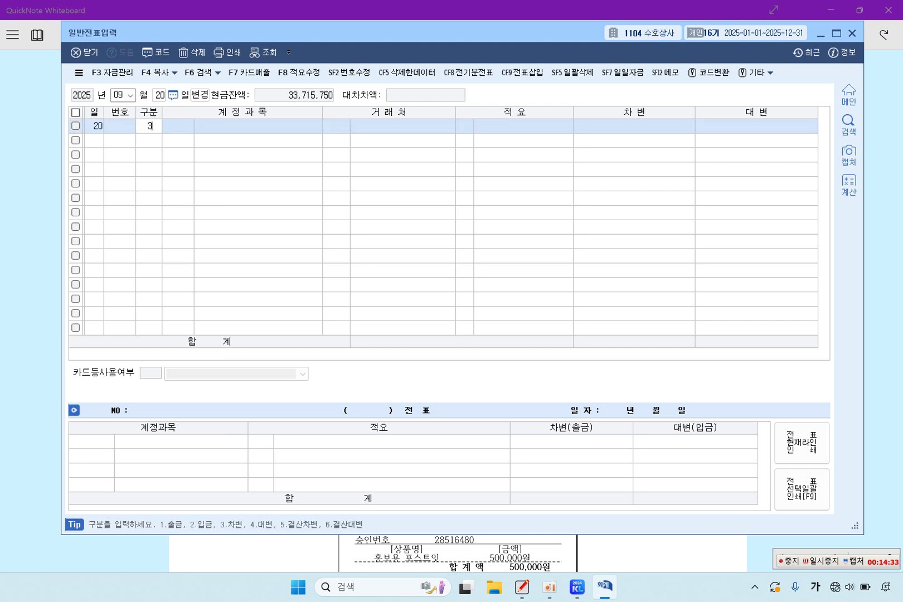
key("Return")
type("0811")
key("Return")
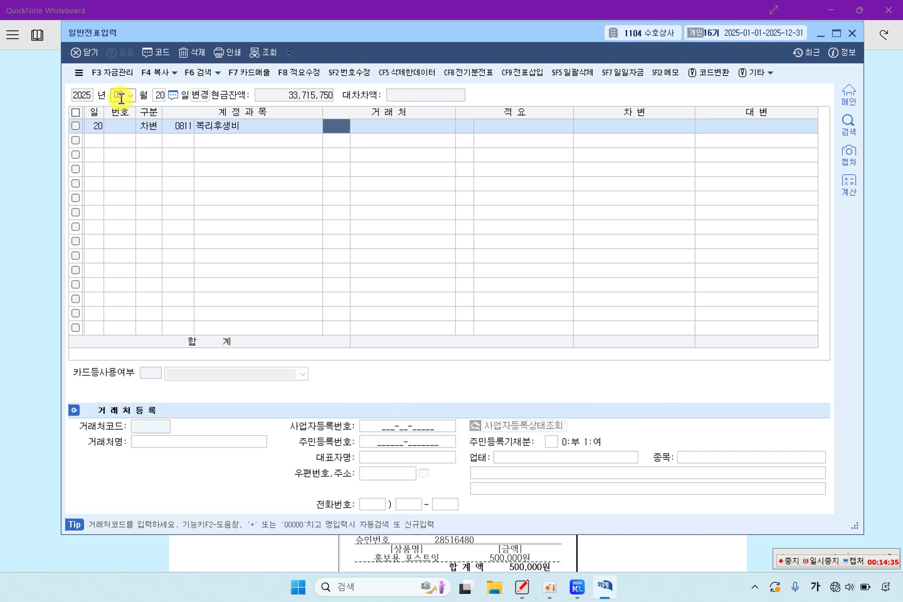
key("Return")
key("Return")
key("Return")
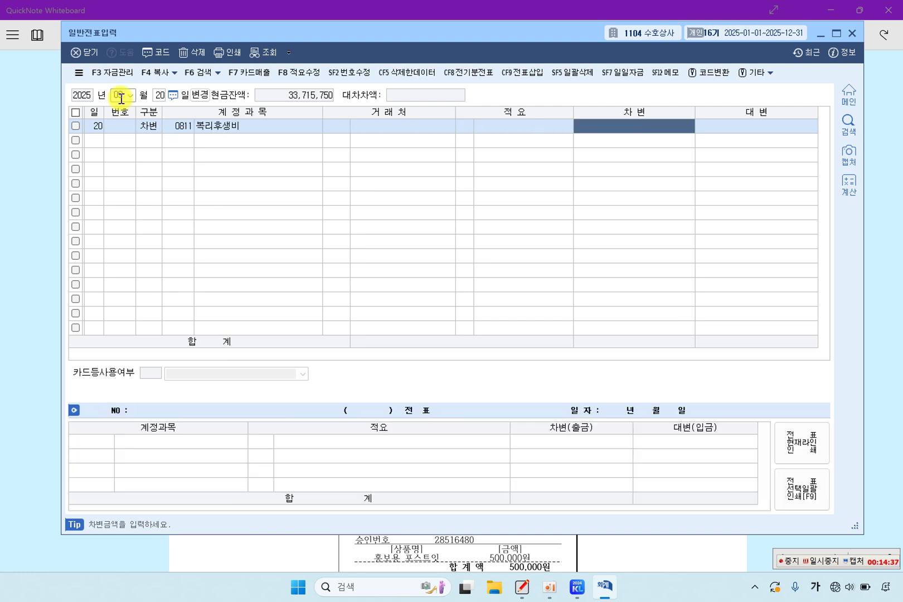
type("2000000")
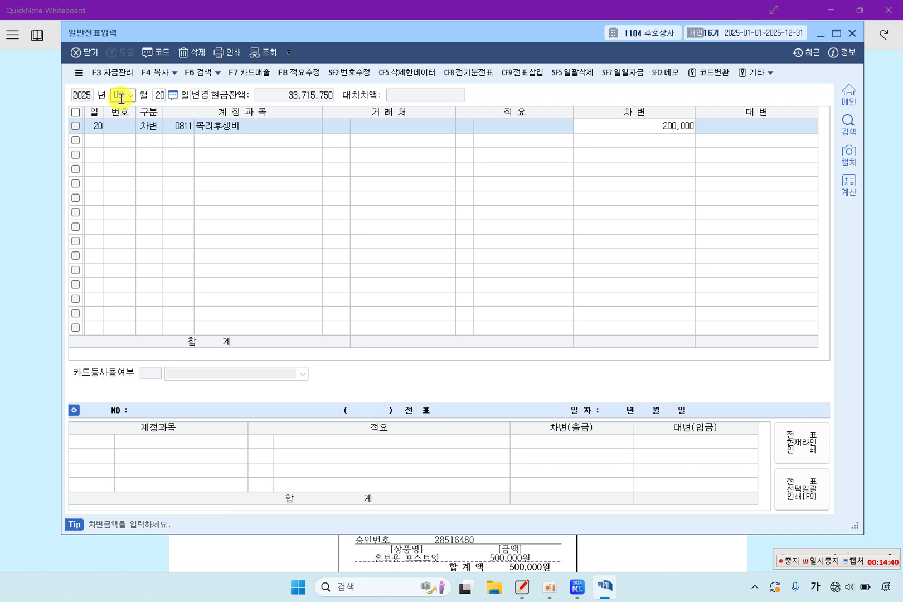
key("Return")
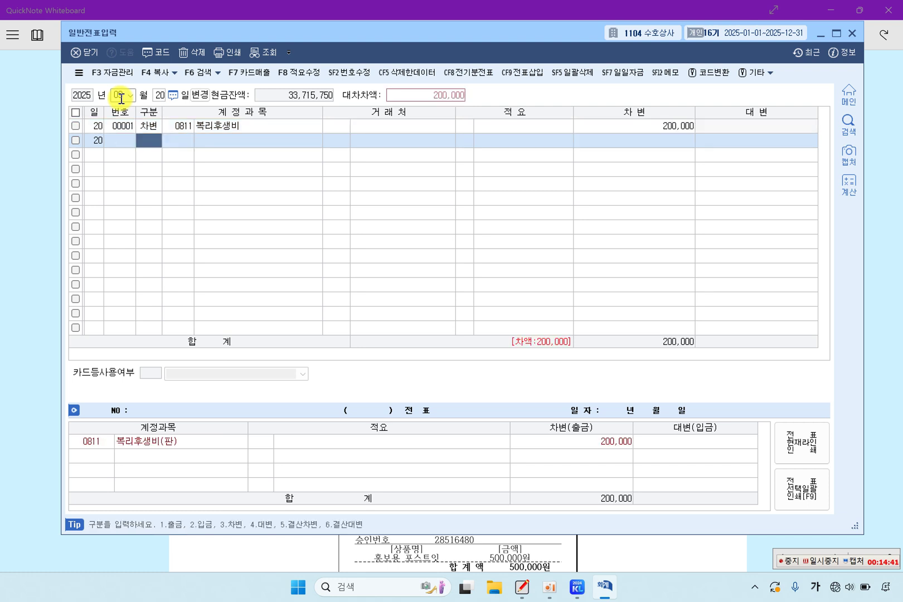
Step: Credit 0101 현금 200,000 to balance the 09/20 voucher
type("4")
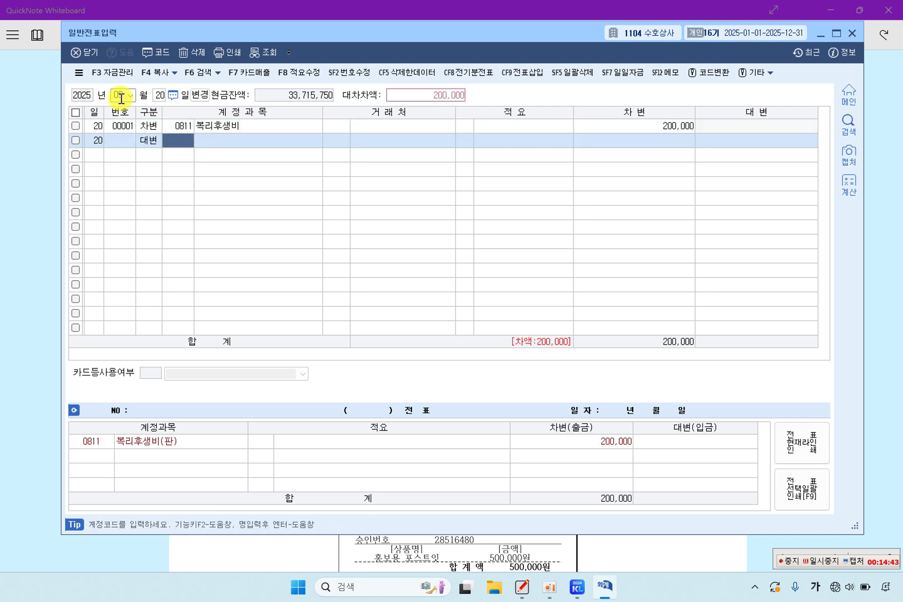
type("101")
key("Return")
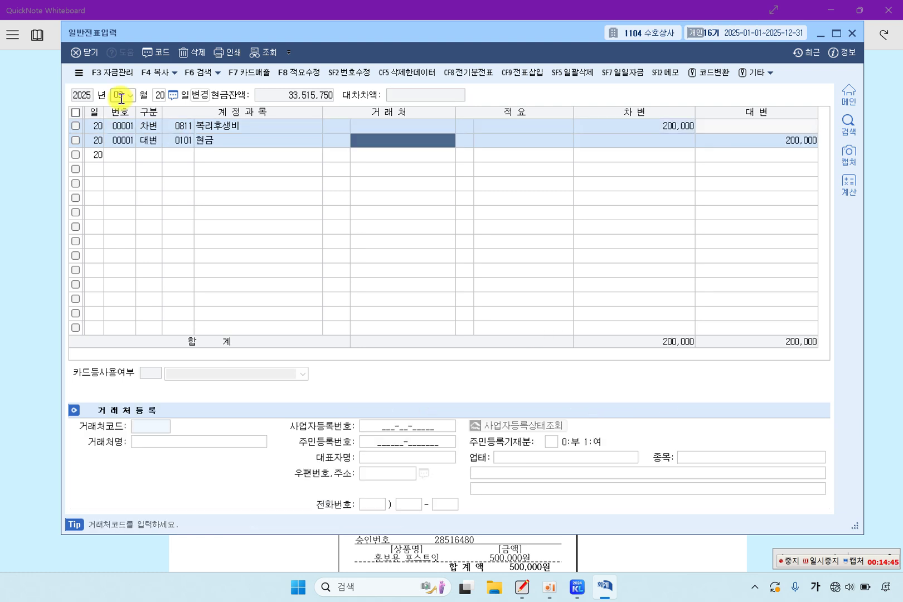
key("Return")
key("Return")
key("Return")
key("Up")
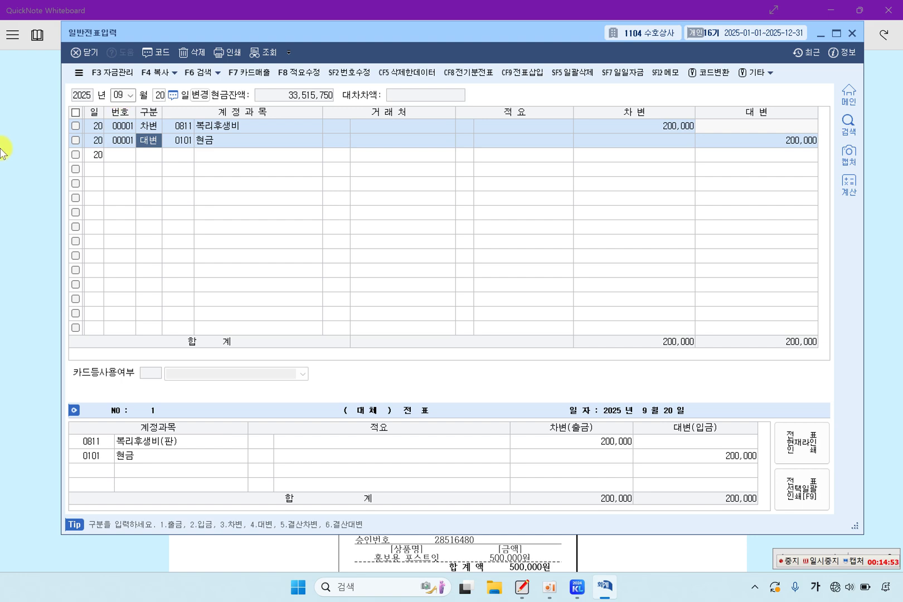
Step: Highlight item [6]'s 10월 05일, 홍보할 목적, 사업용카드(삼성카드) and 500,000원 receipt amount
left_click(37, 169)
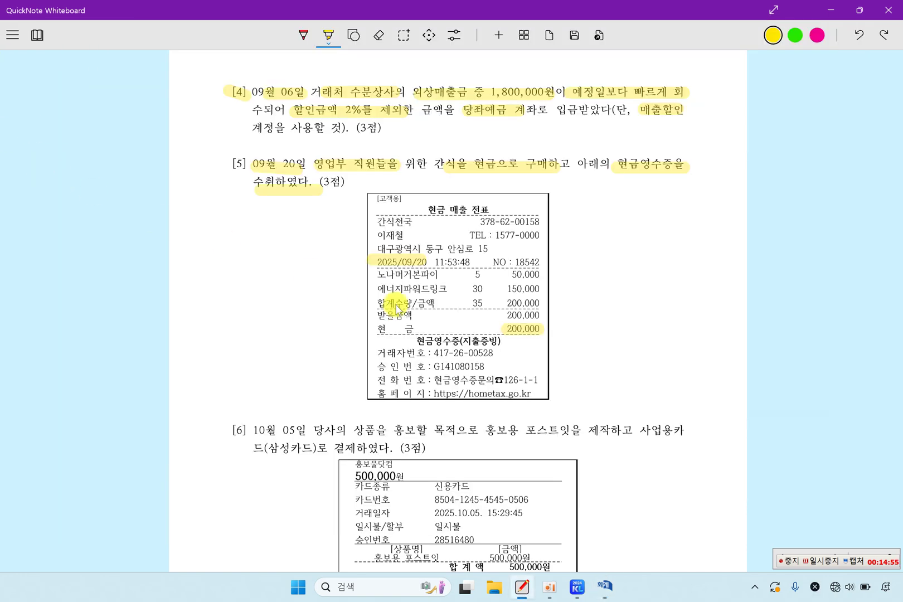
scroll(407, 309, "down", 6)
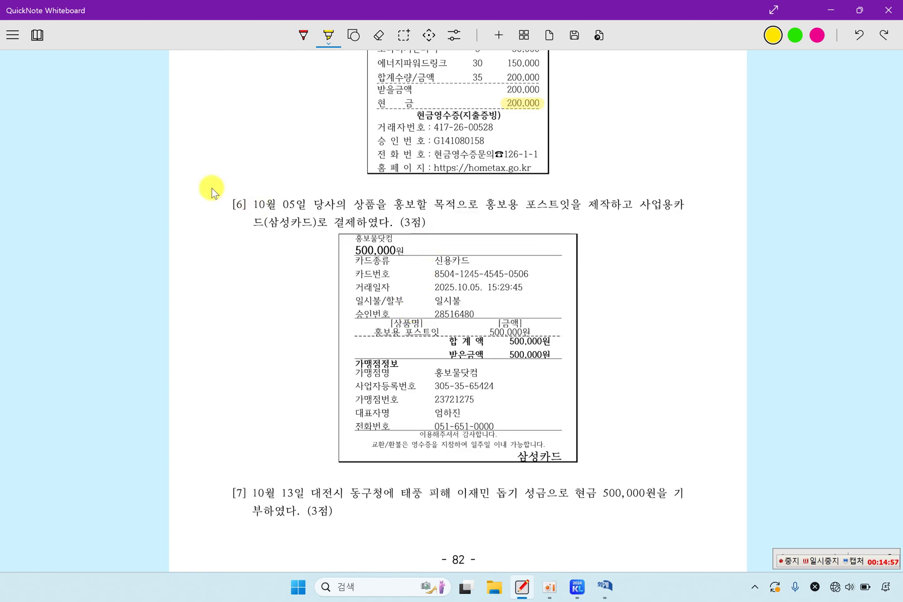
left_click_drag(248, 204, 295, 204)
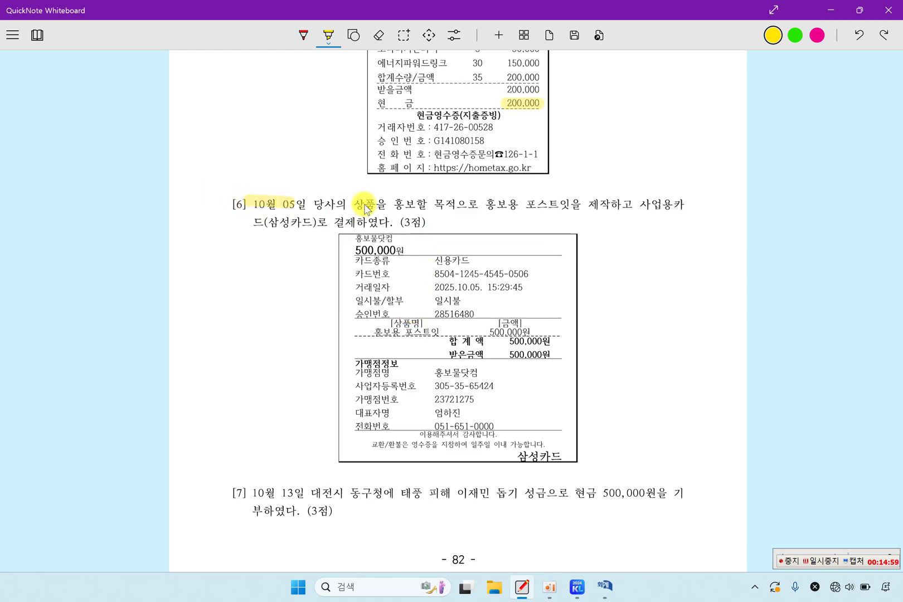
left_click_drag(352, 205, 581, 210)
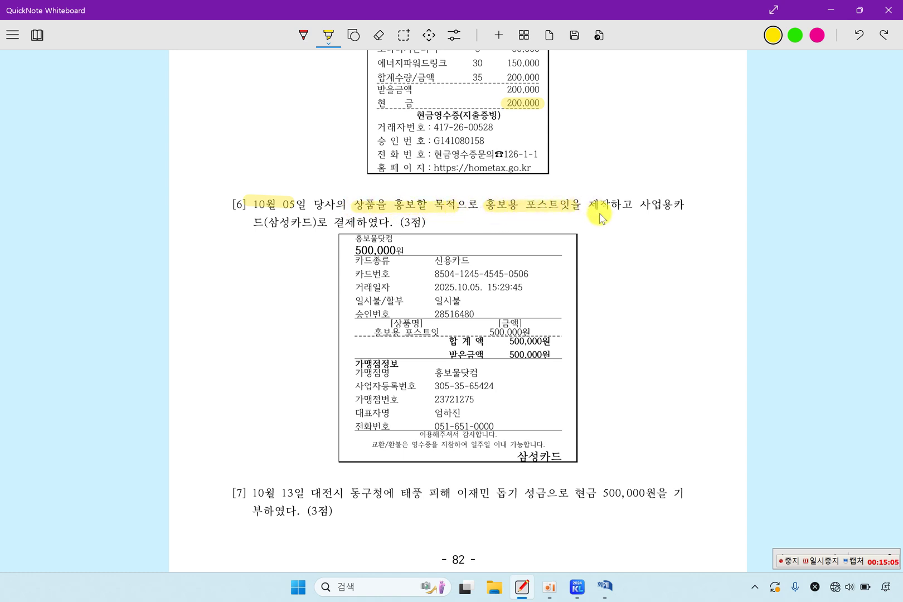
left_click_drag(637, 206, 693, 205)
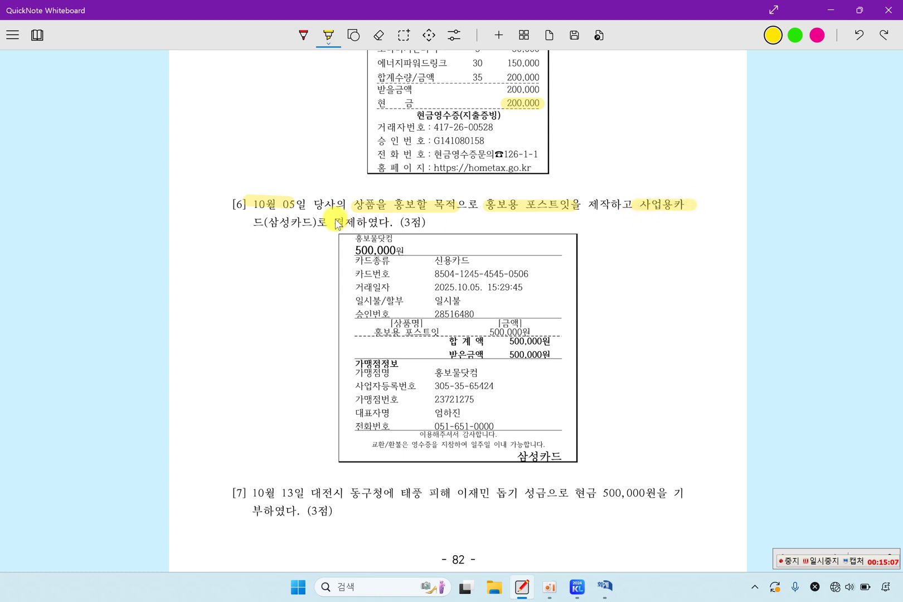
mouse_move(270, 222)
left_mouse_down()
mouse_move(380, 224)
mouse_move(364, 240)
mouse_move(400, 247)
left_mouse_up()
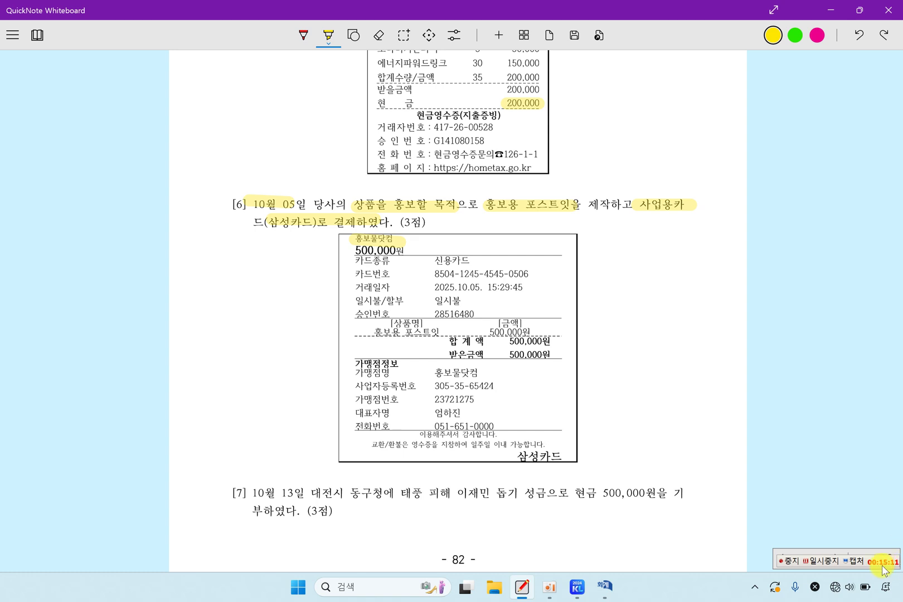
left_click(836, 561)
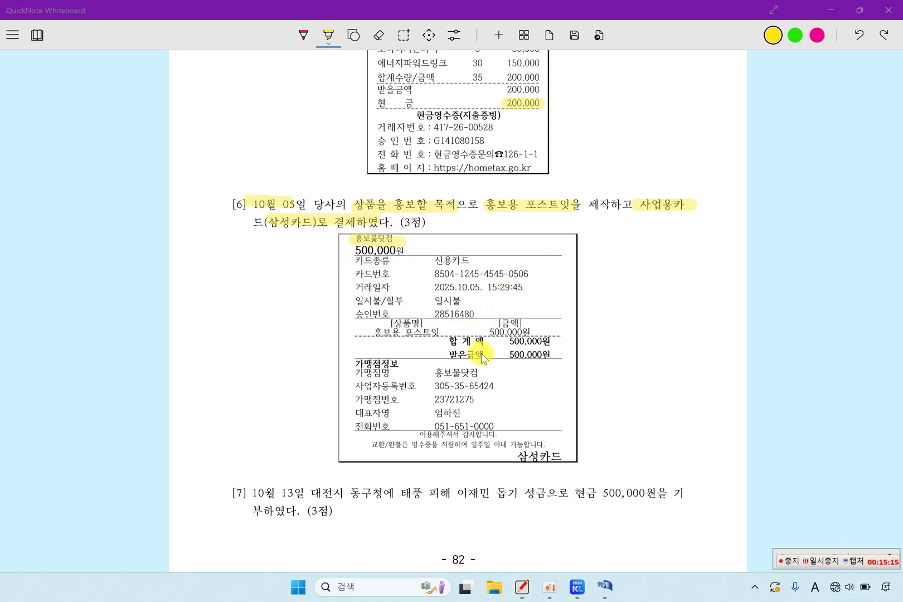
left_click_drag(503, 357, 560, 361)
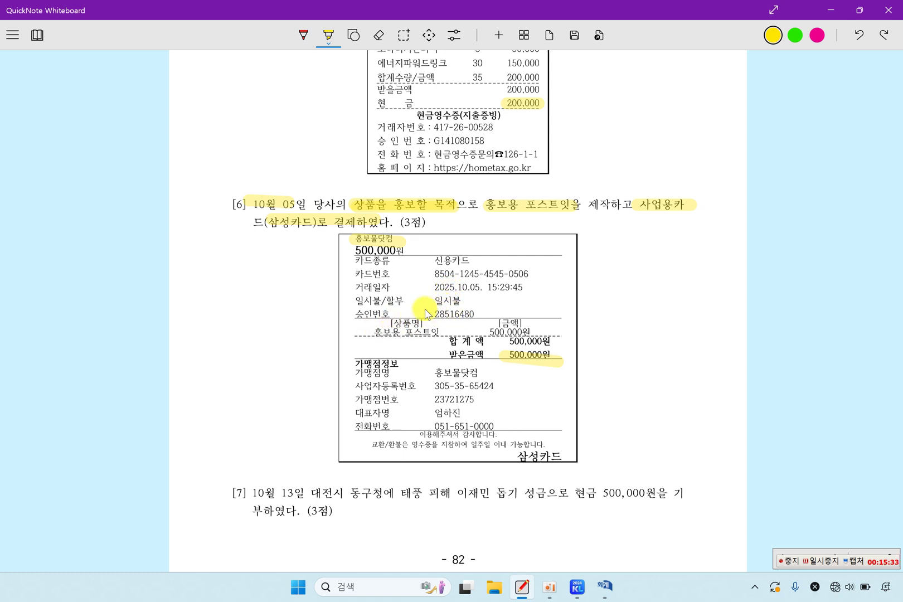
left_click_drag(274, 232, 318, 230)
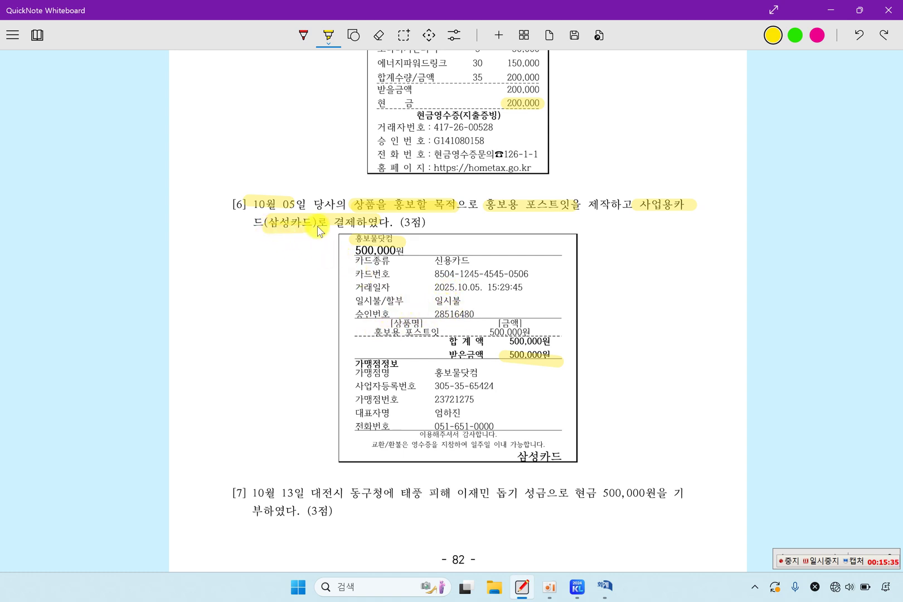
Step: Date the voucher 10/05 and debit 0833 광고선전비 500,000
left_click(603, 590)
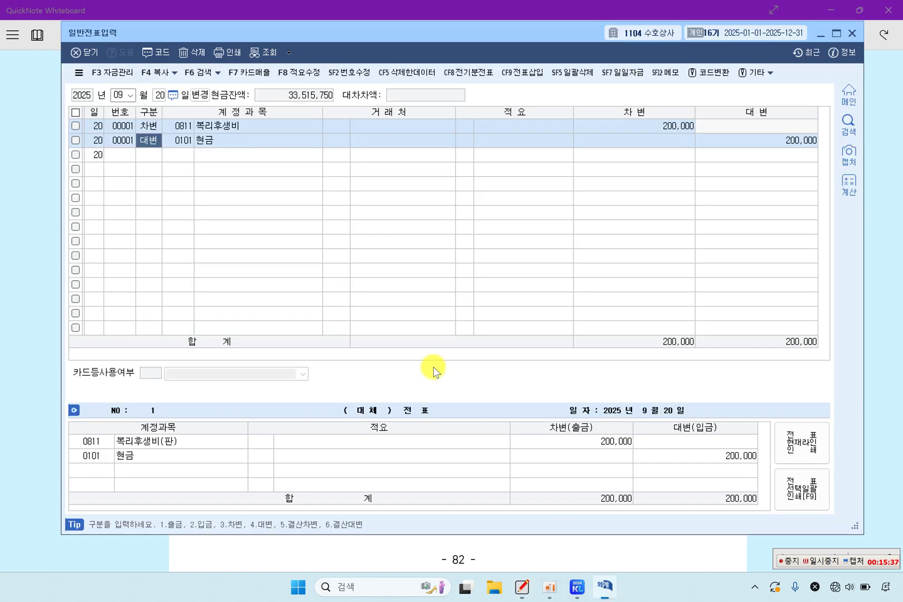
left_click(120, 95)
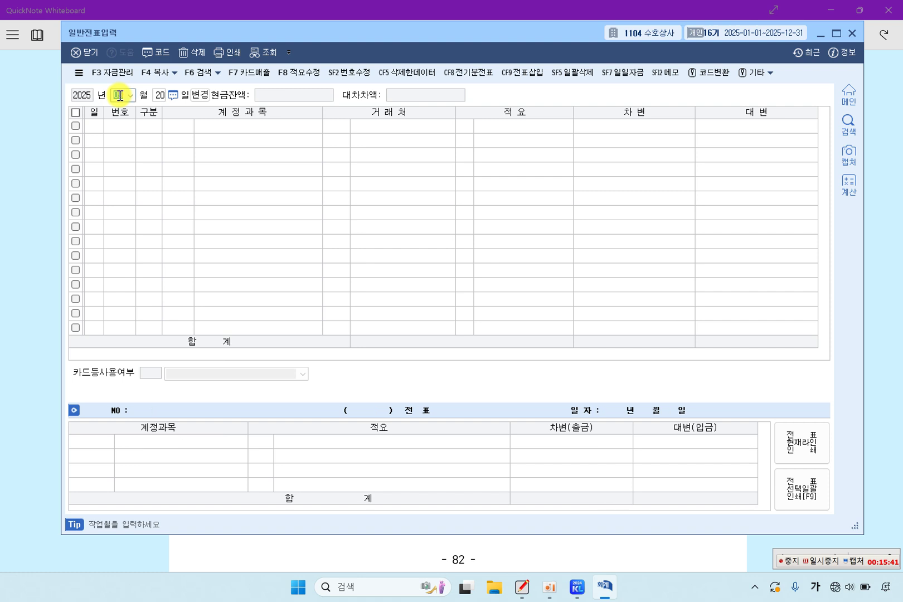
type("10")
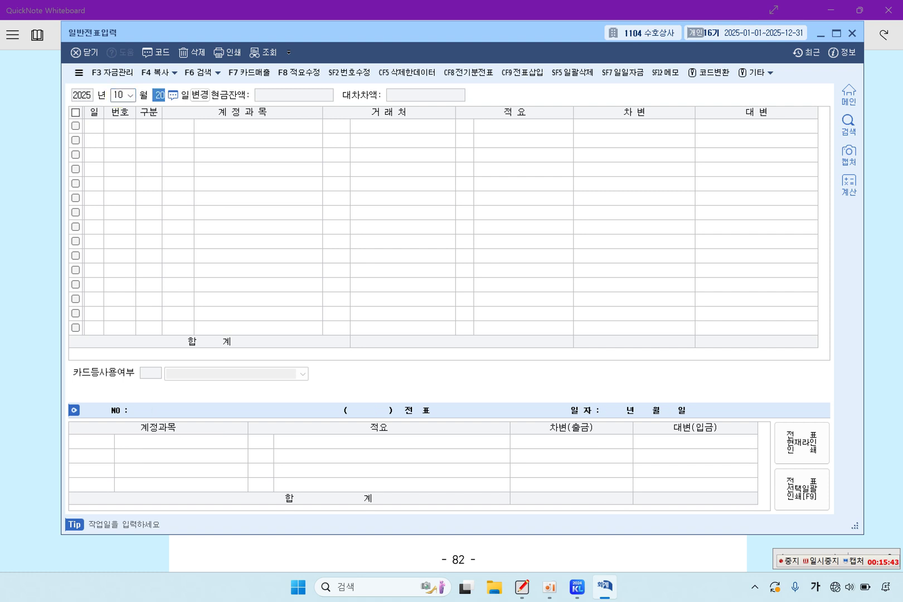
type("5")
key("Return")
type("3")
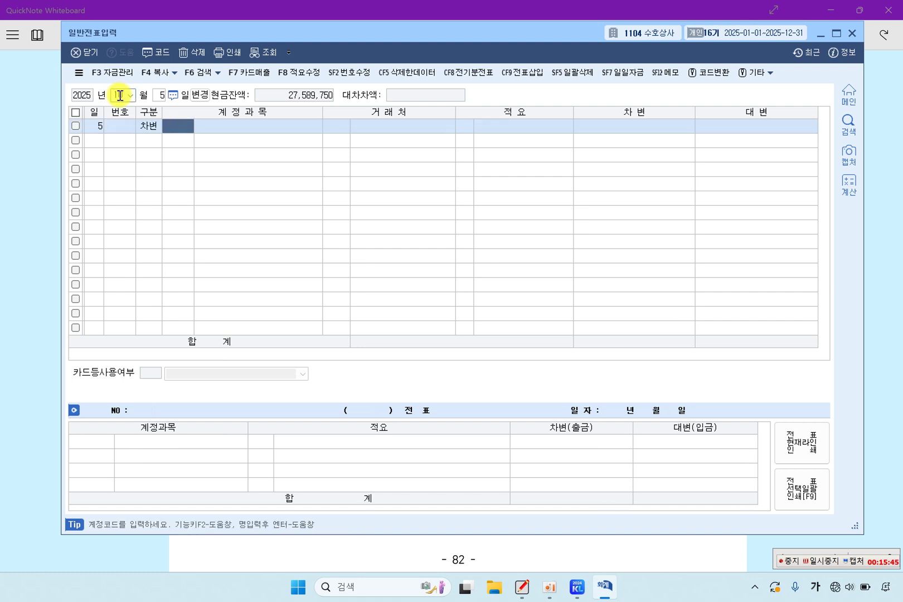
type("833")
key("Return")
key("Return")
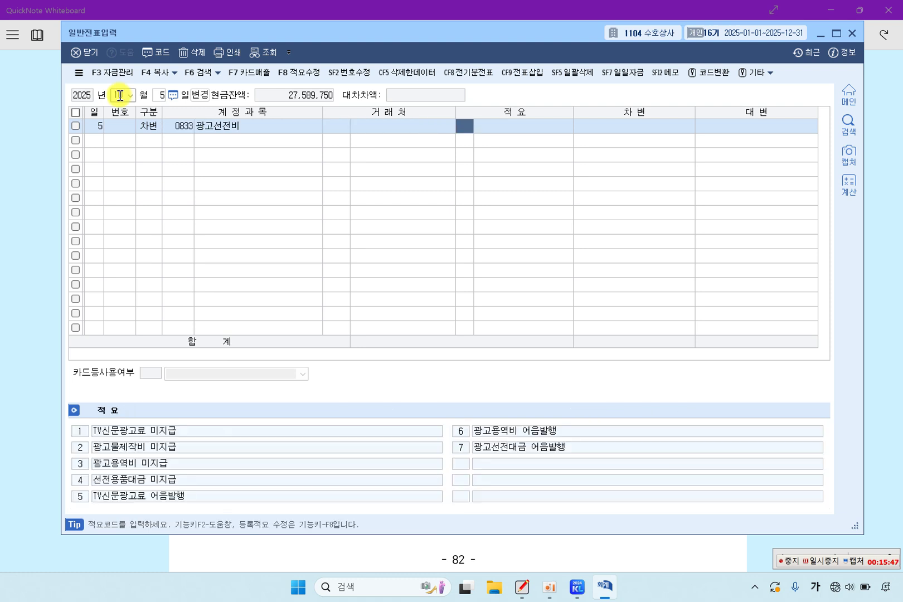
key("Return")
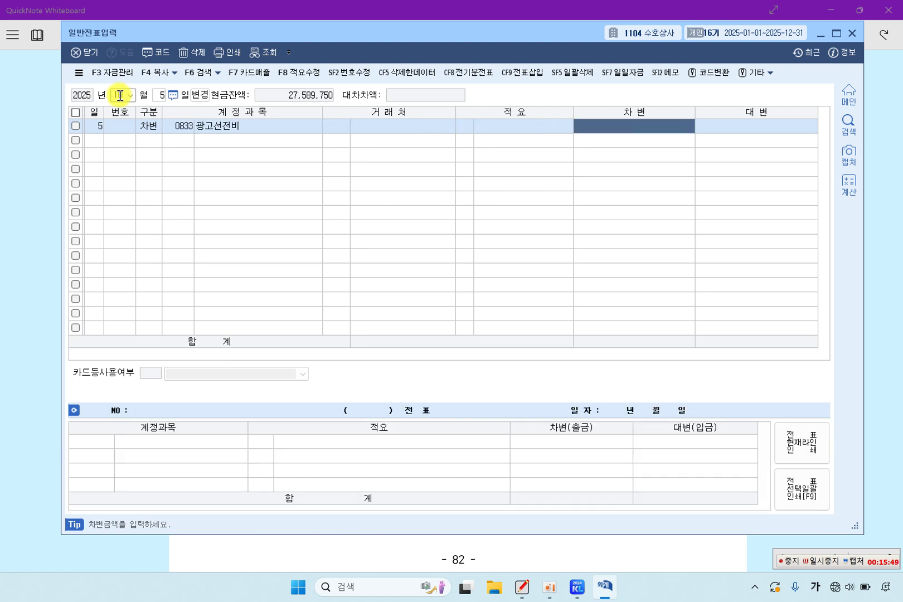
type("5000000")
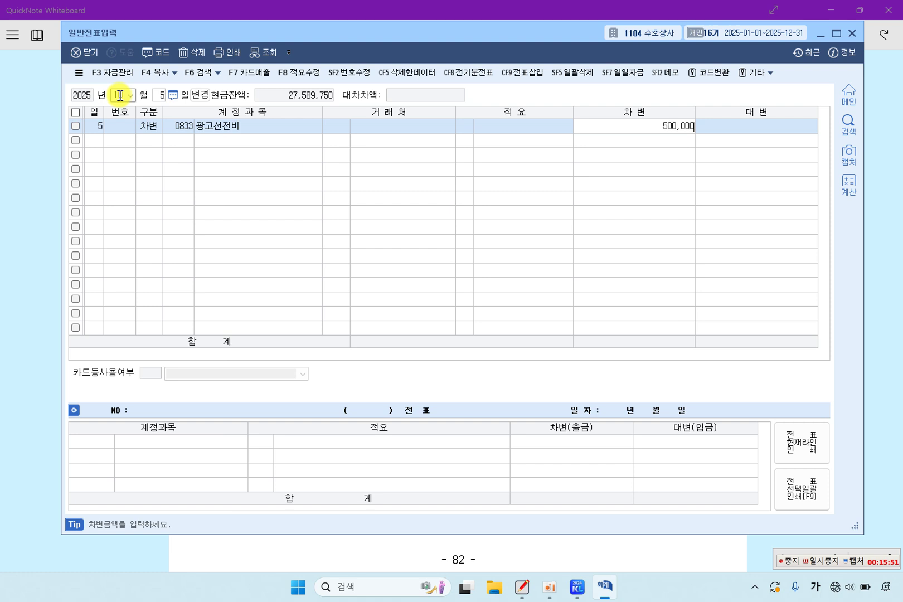
key("Return")
Step: Credit 0253 미지급금 500,000 with 삼성카드 as the customer
type("4")
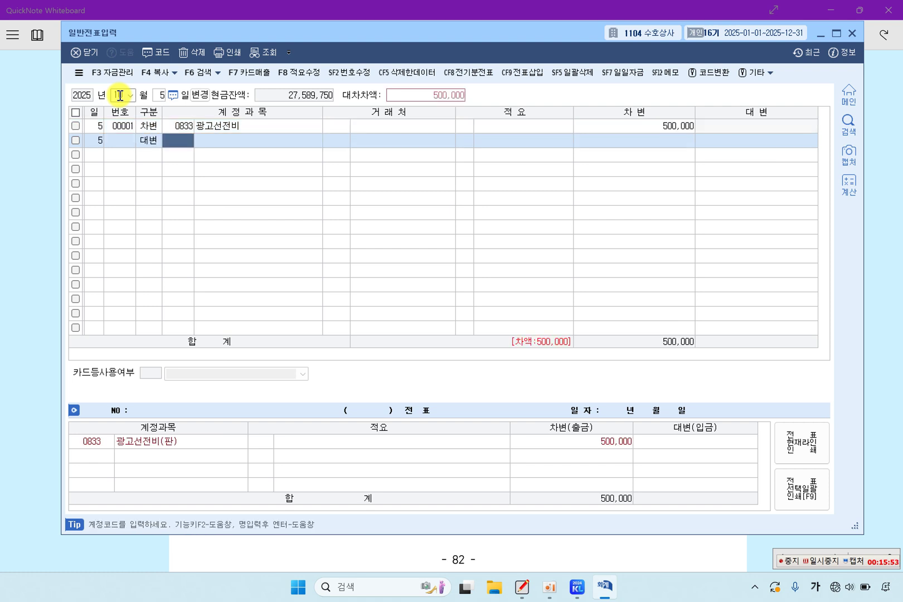
type("253")
key("Return")
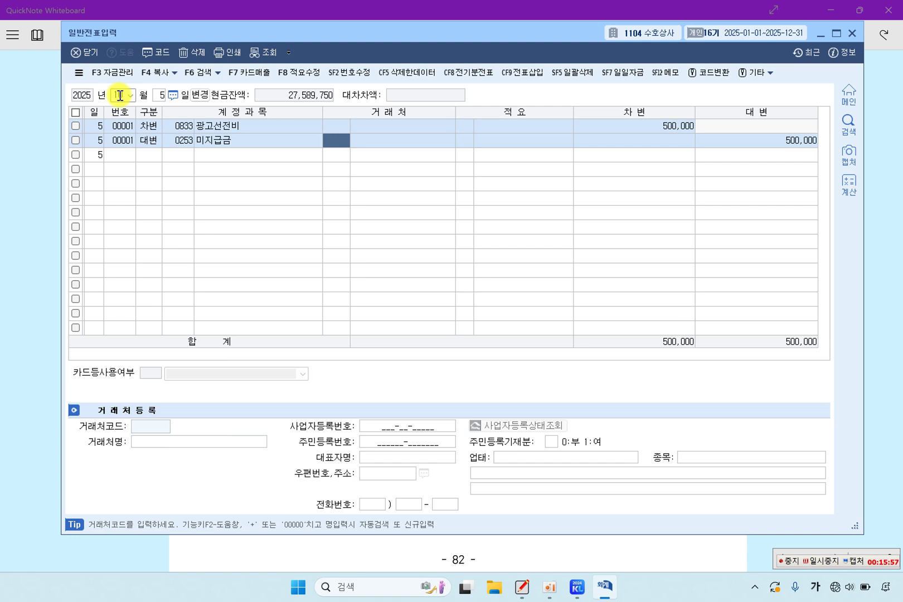
key("F2")
type("삼성")
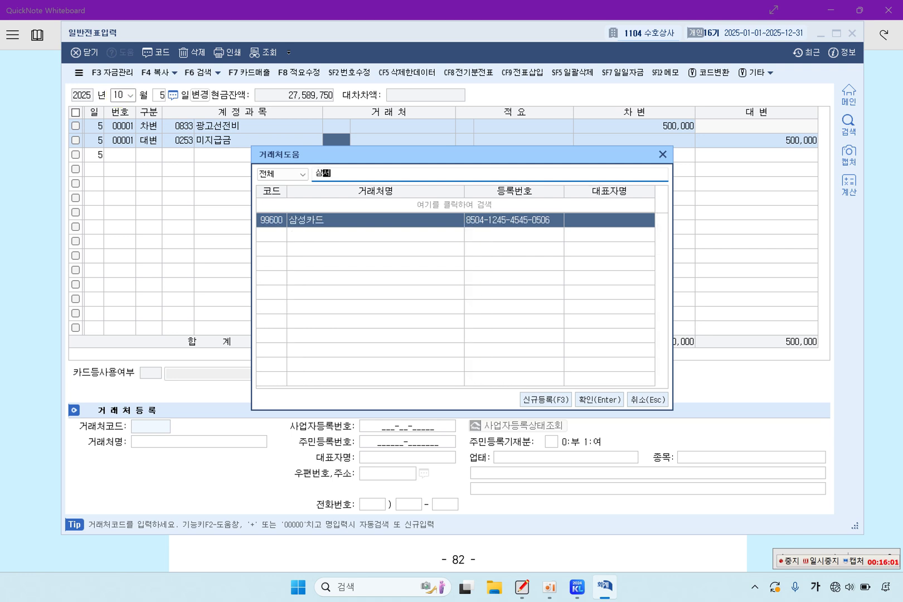
key("Return")
key("Return")
key("Return")
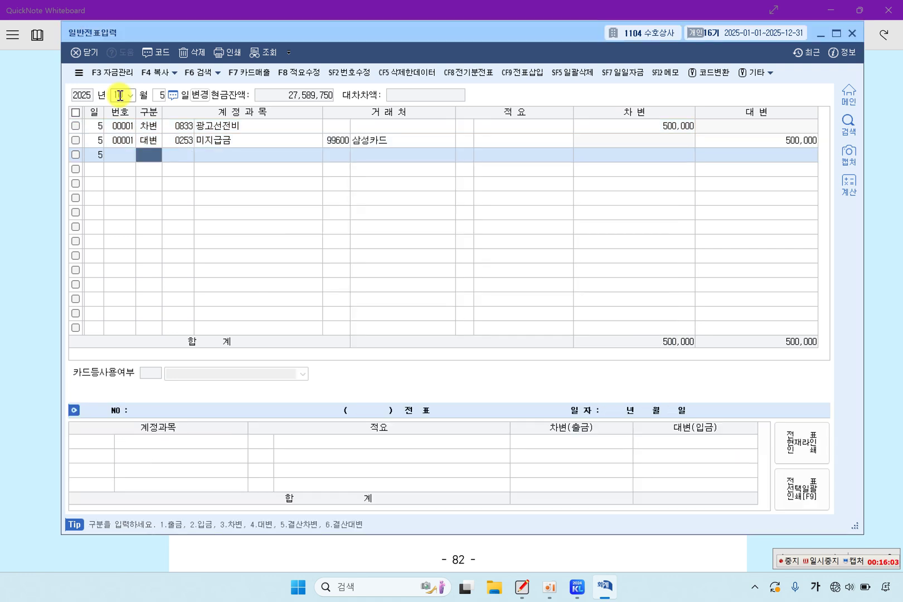
key("Up")
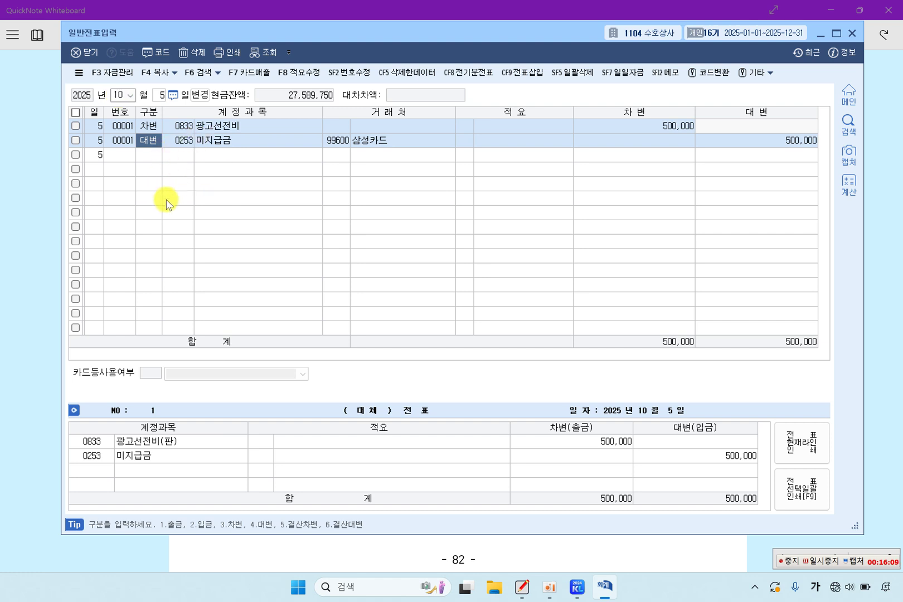
left_click(17, 201)
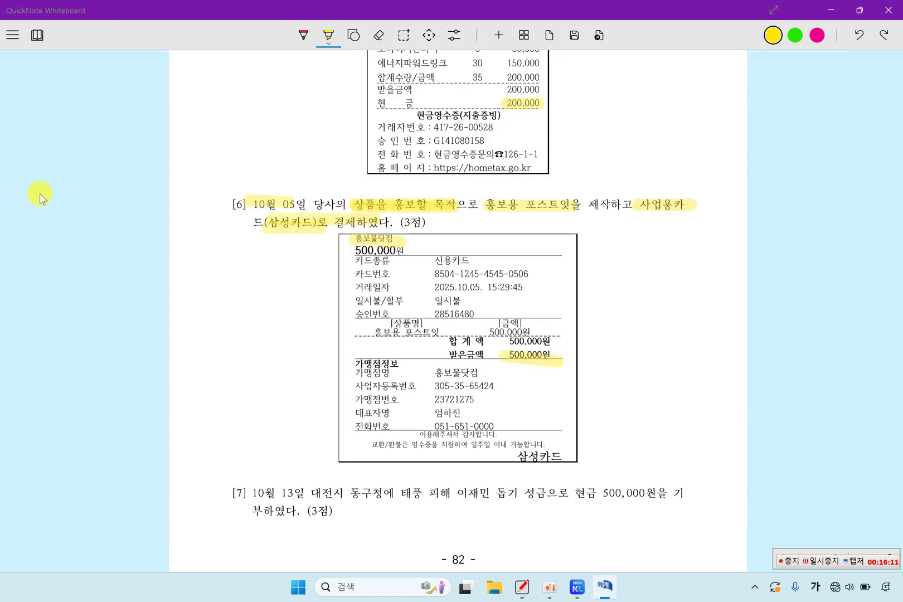
Step: Highlight item [7]'s 10월 13일, 동구청, 이재민 돕기 성금 and 현금 500,000원
scroll(371, 306, "down", 2)
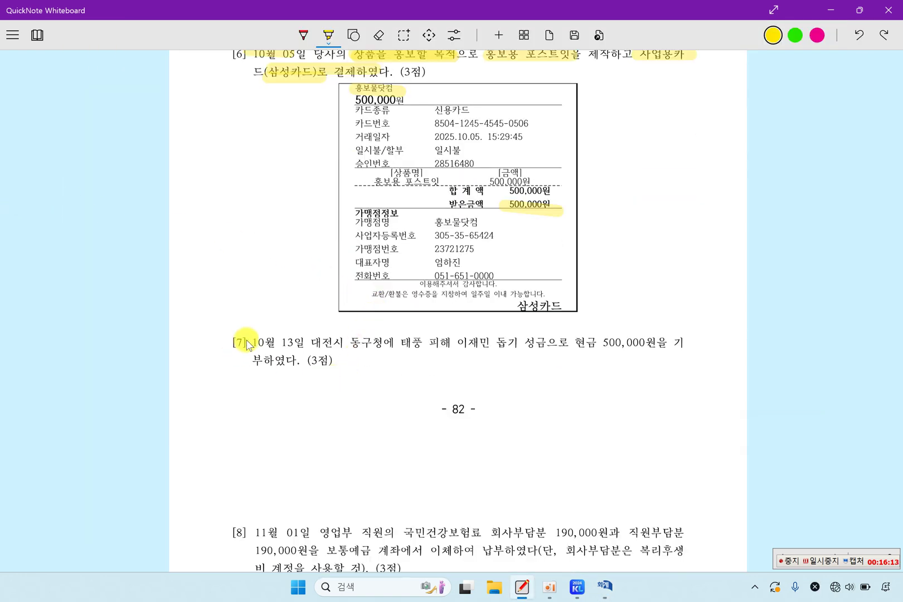
left_click_drag(254, 341, 657, 346)
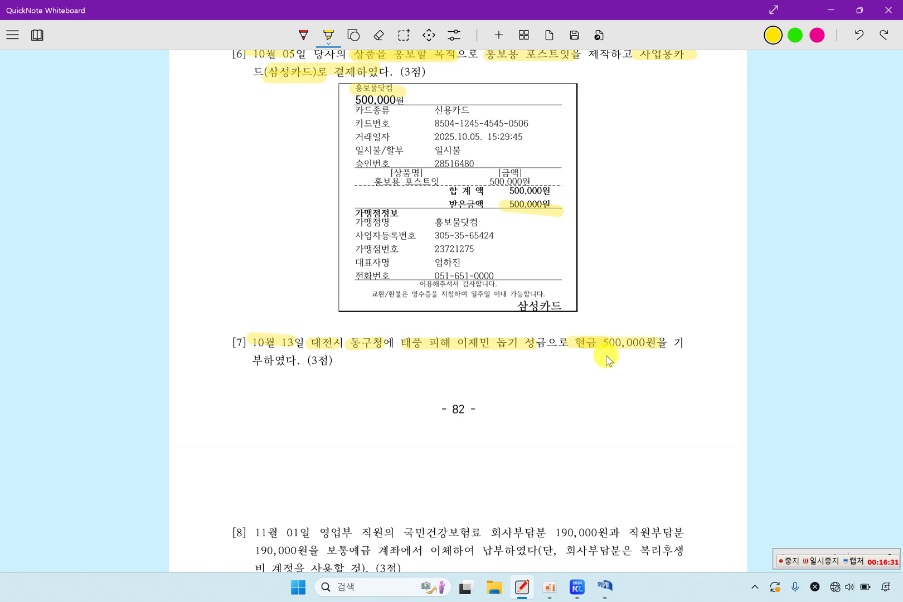
left_click(604, 587)
Step: Set the voucher date to October 13
left_click(118, 95)
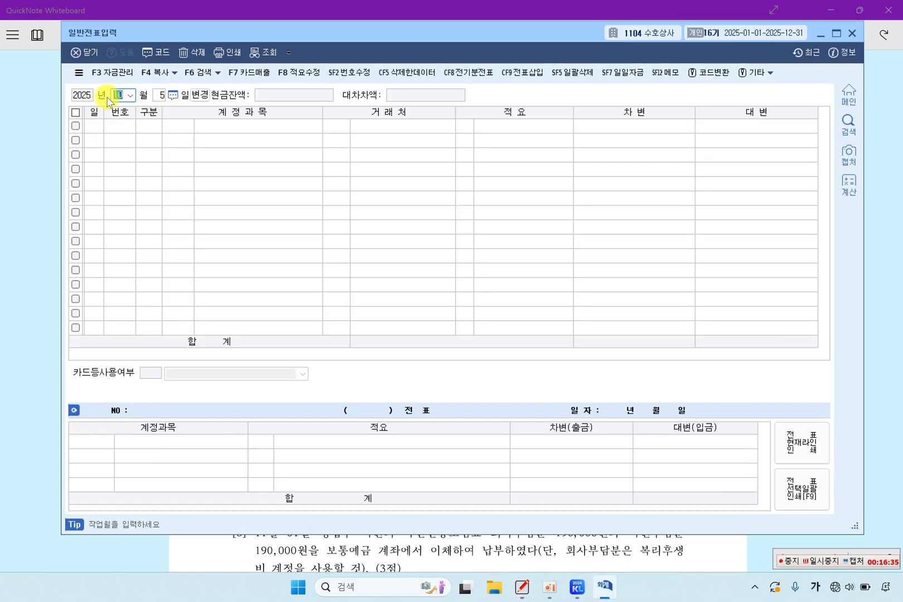
type("10")
key("Return")
type("13")
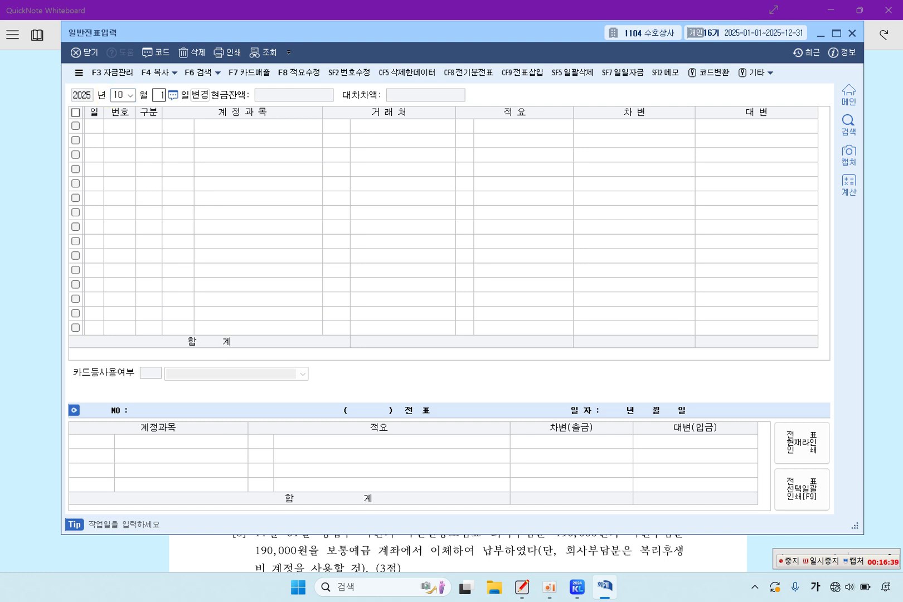
key("Return")
Step: Enter a debit line for 0953 기부금 of 500,000, found via the F2 lookup
type("3")
key("Return")
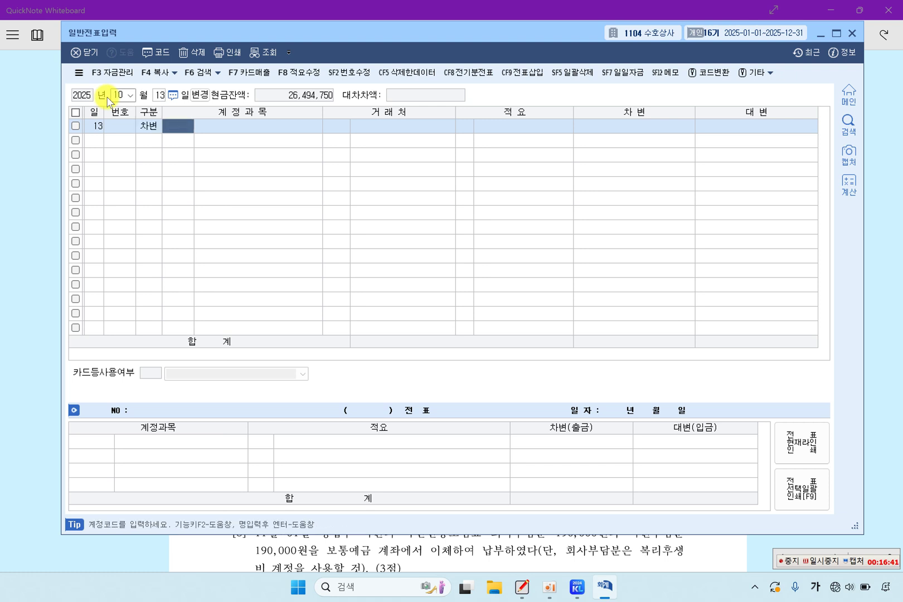
key("F2")
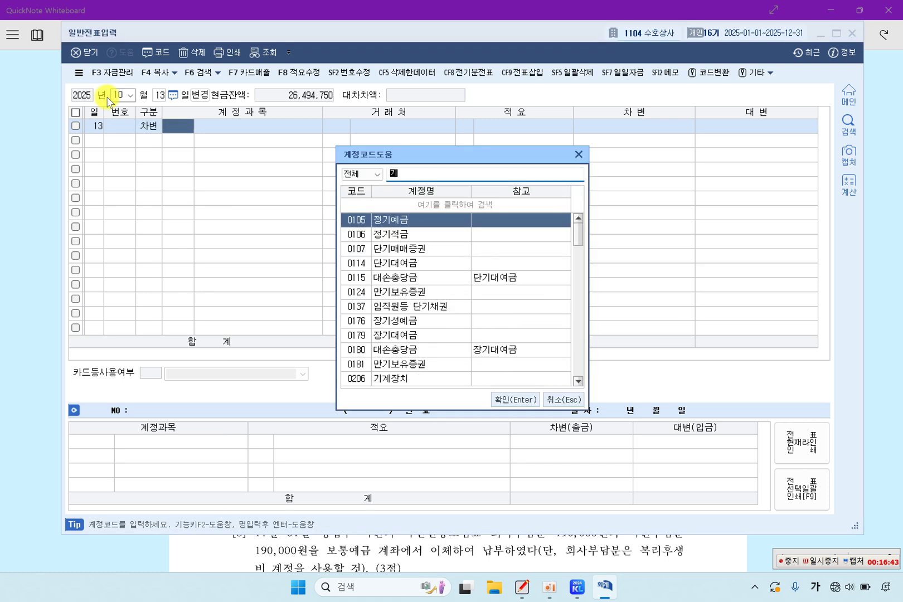
type("기부")
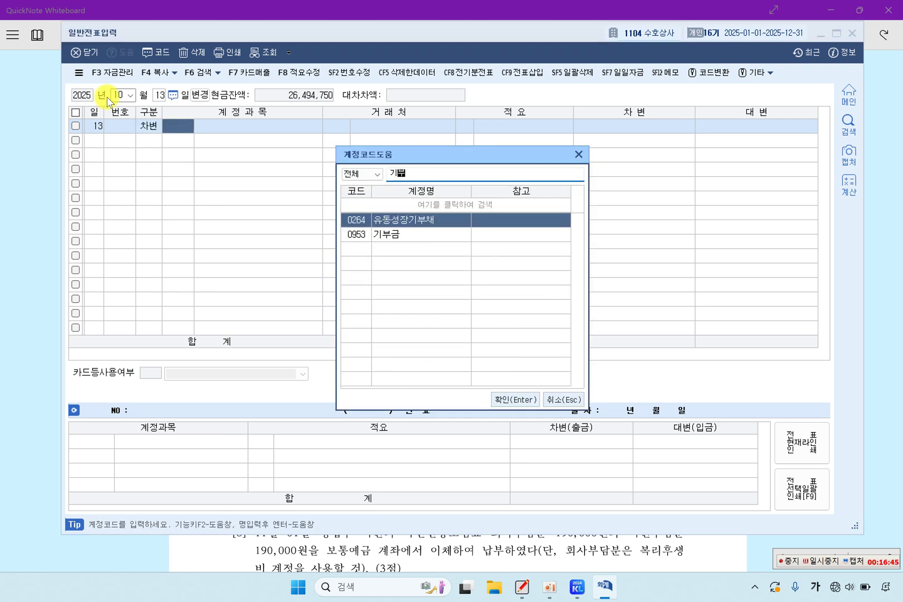
key("Down")
key("Return")
key("Return")
key("Return")
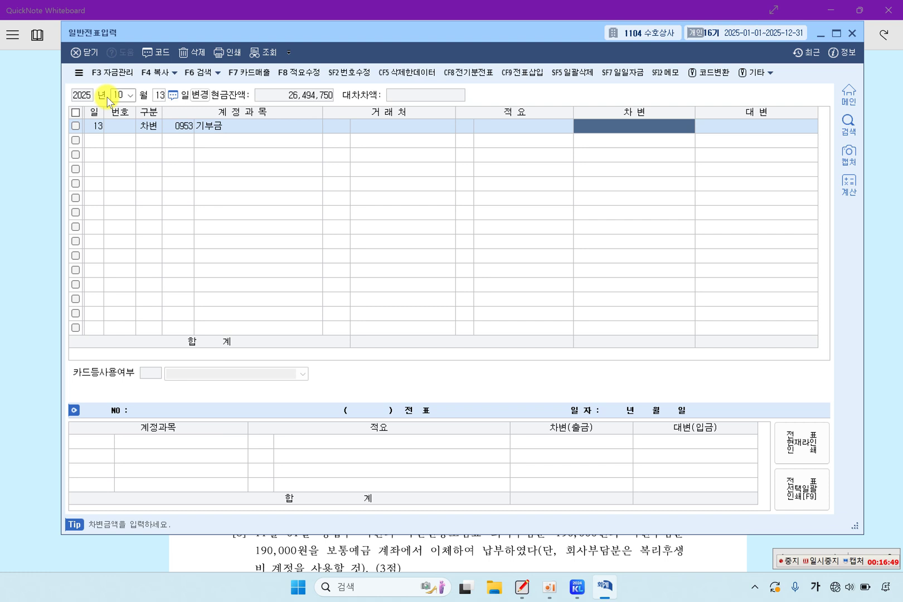
type("500000")
key("Return")
Step: Credit 0101 현금 500,000 to balance the October 13 voucher
type("4")
key("Return")
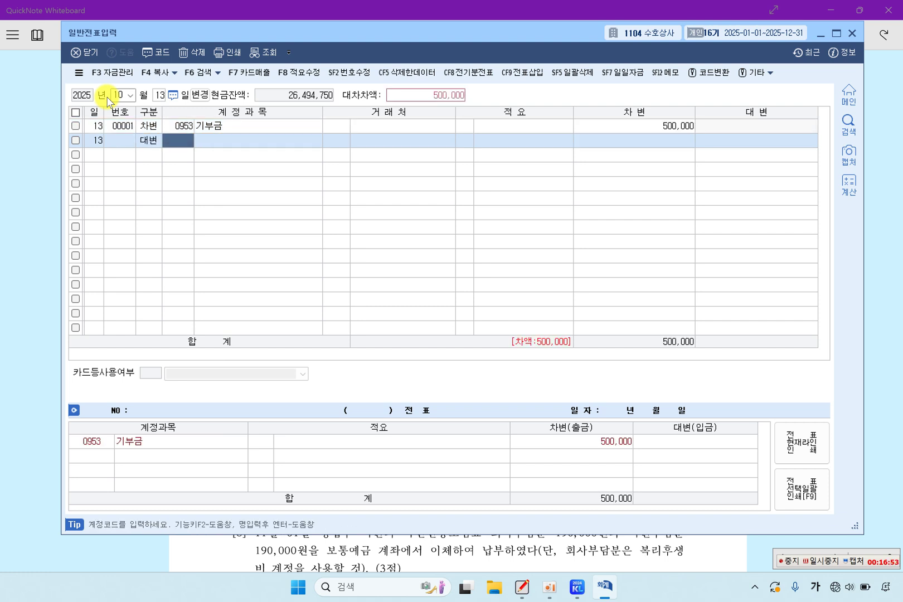
type("101")
key("Return")
key("Return")
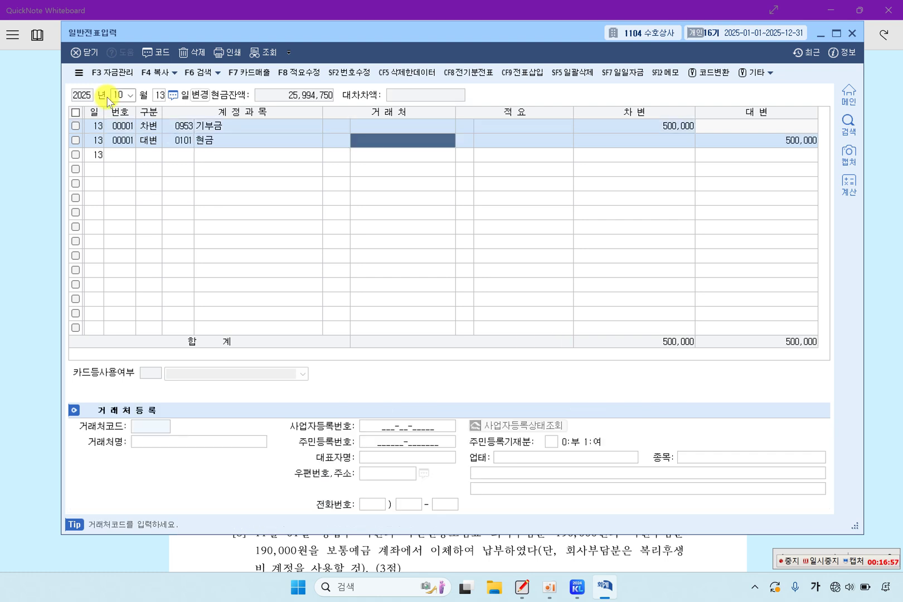
key("Return")
key("Return")
key("Return")
key("Up")
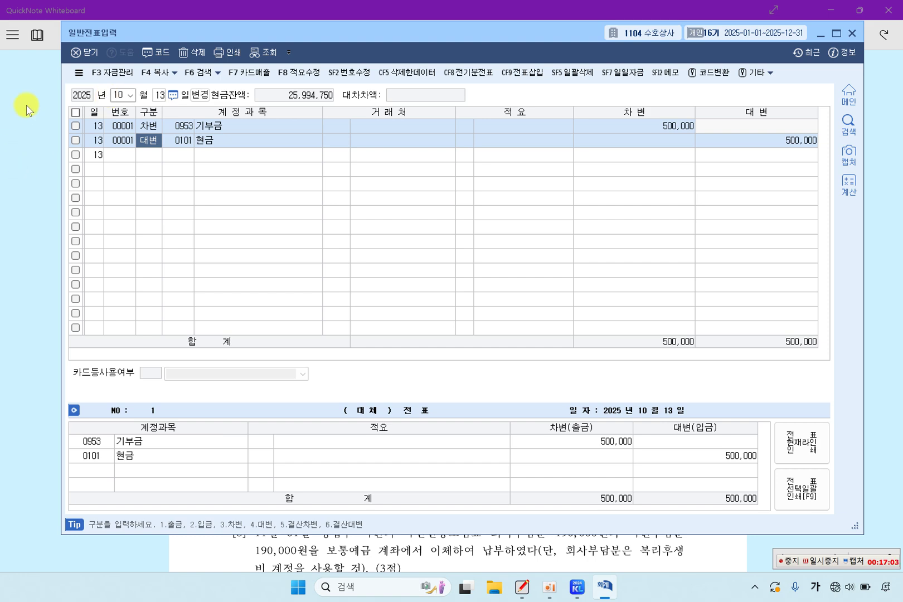
Step: Highlight 11월 01일, the 190,000원 shares, 보통예금 납부 and 복리후생비 in problem [8]
left_click(50, 191)
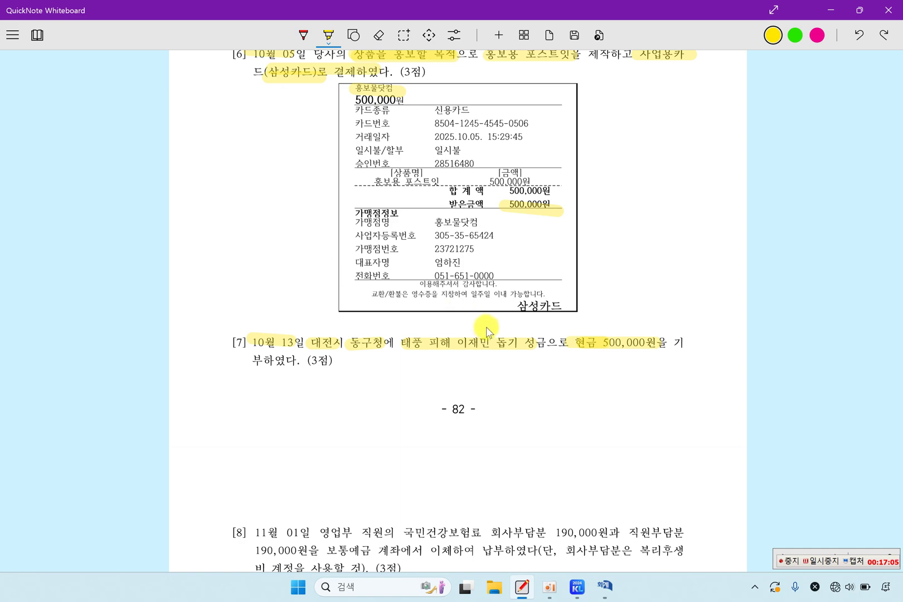
scroll(484, 331, "down", 5)
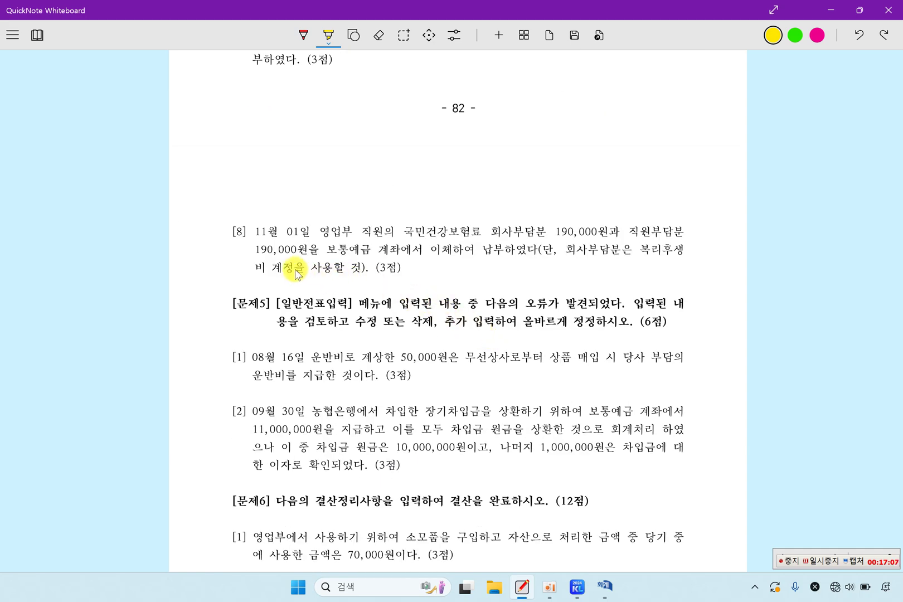
scroll(268, 245, "down", 3)
left_click_drag(251, 158, 682, 170)
left_click_drag(259, 174, 507, 179)
left_click_drag(575, 176, 668, 176)
left_click_drag(272, 197, 357, 204)
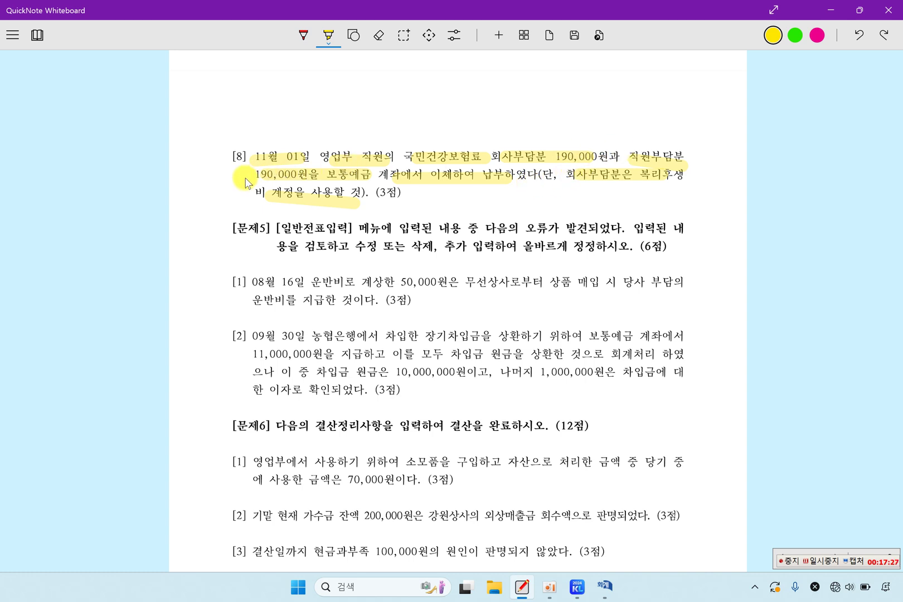
left_click_drag(240, 174, 296, 182)
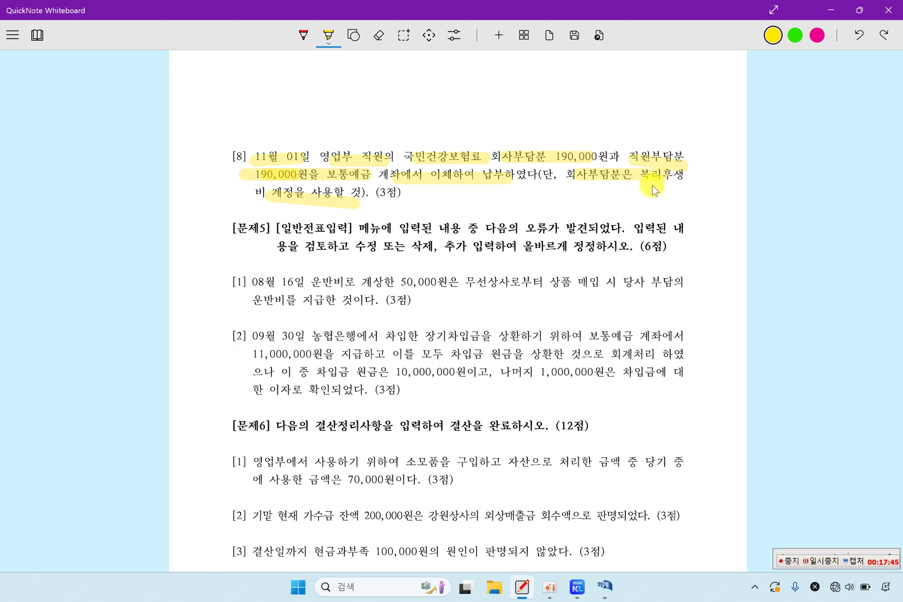
left_click_drag(652, 188, 699, 181)
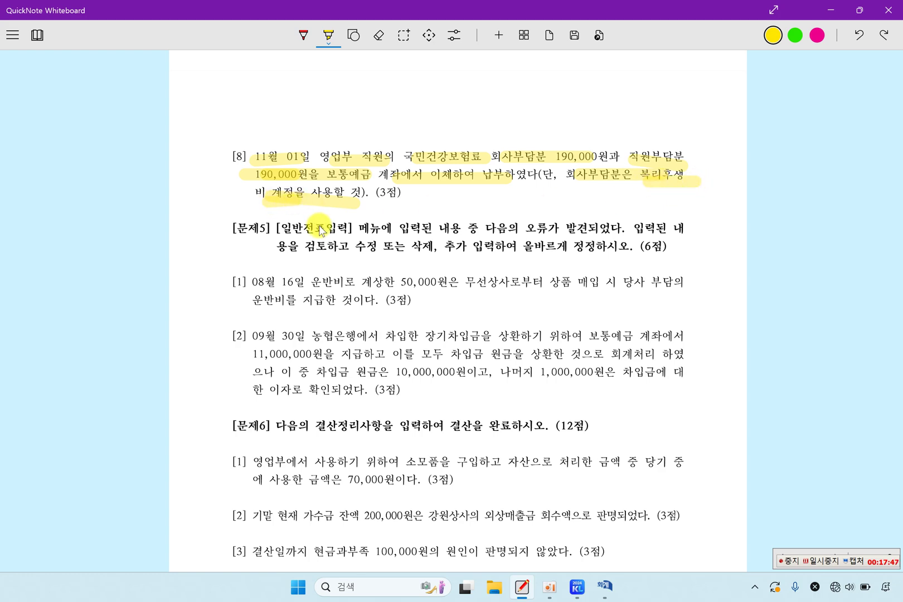
left_click(603, 586)
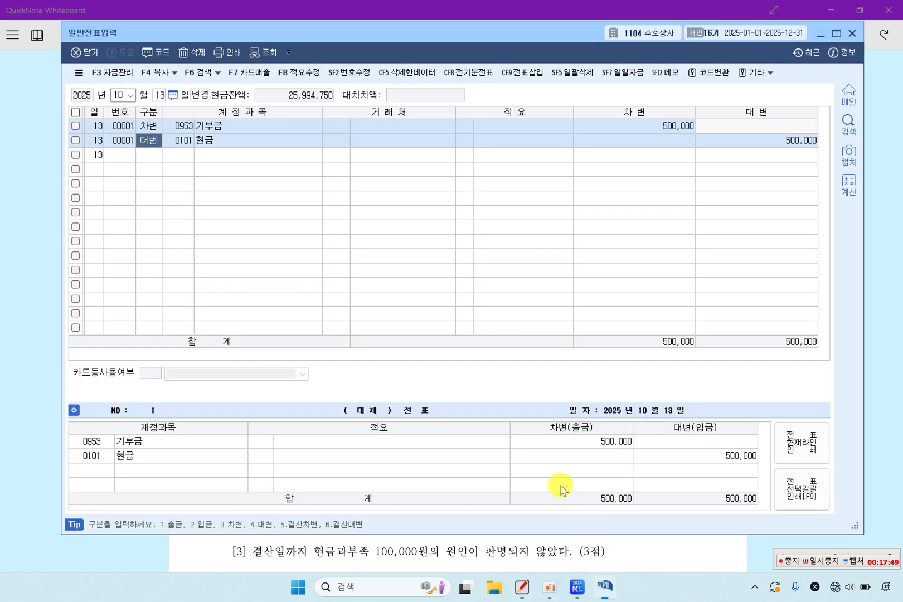
Step: Set the voucher date to November 1
left_click(118, 95)
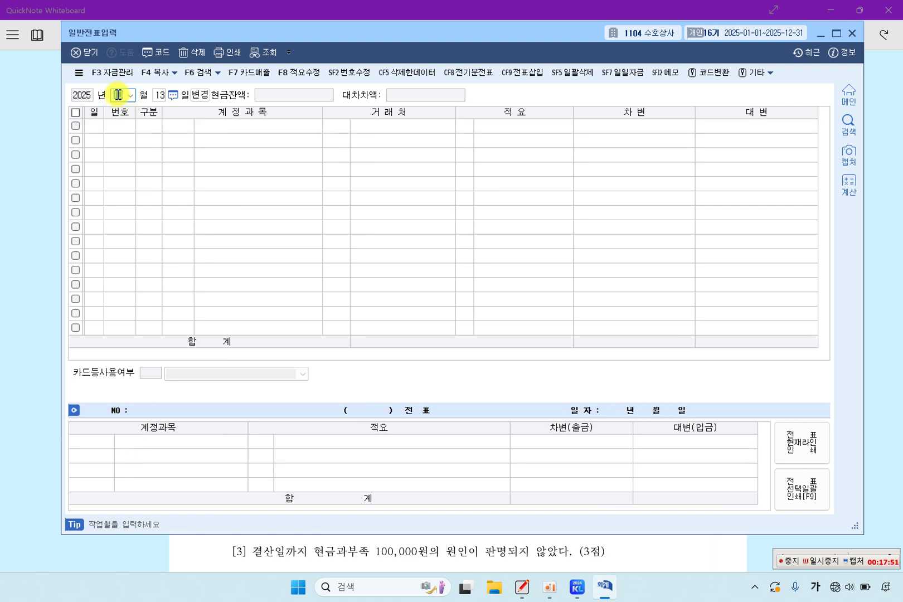
type("11")
key("Return")
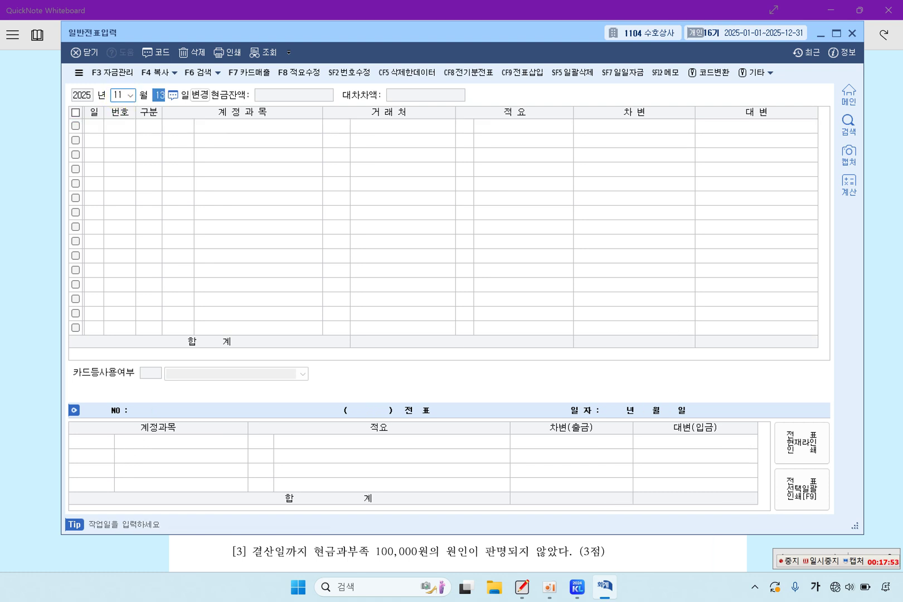
type("1")
key("Return")
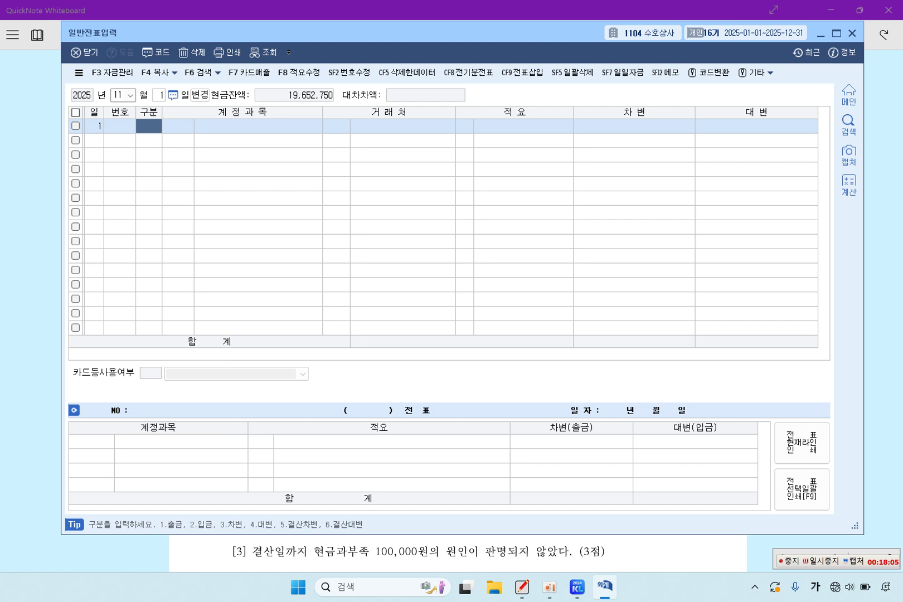
Step: Debit 0254 예수금 190,000 on the first line, correcting the mistyped account code
type("3251")
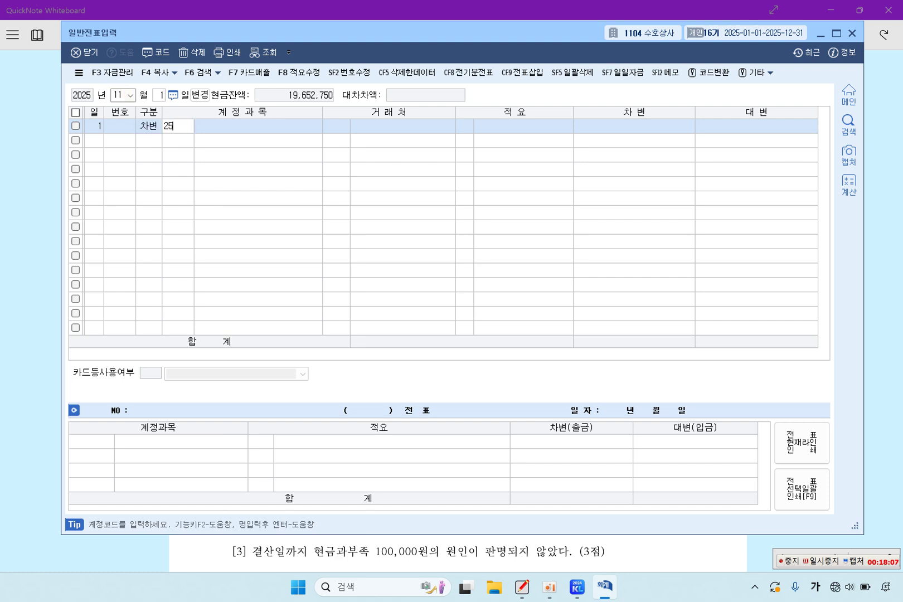
key("Return")
key("Return")
key("Return")
key("Left")
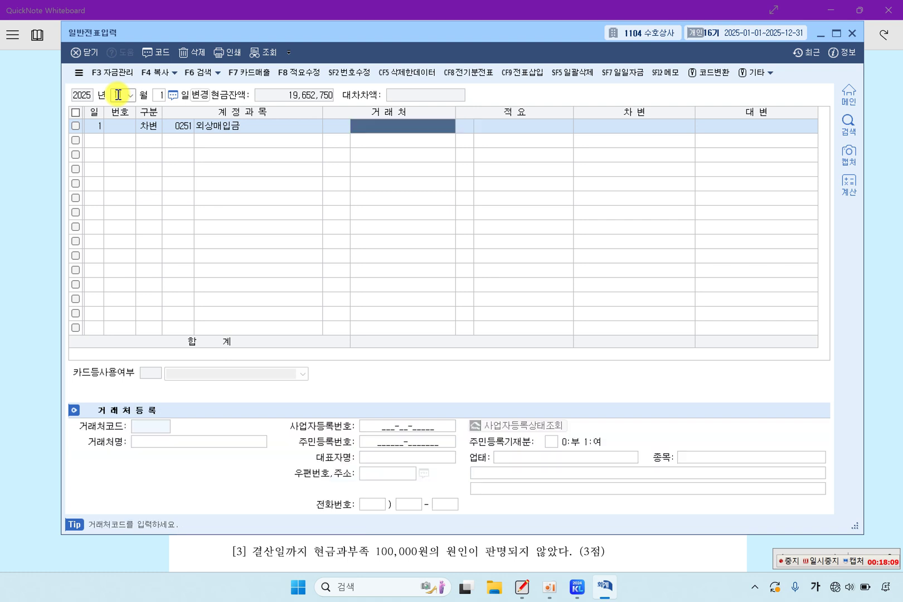
key("Left")
key("Left")
key("Left")
key("Return")
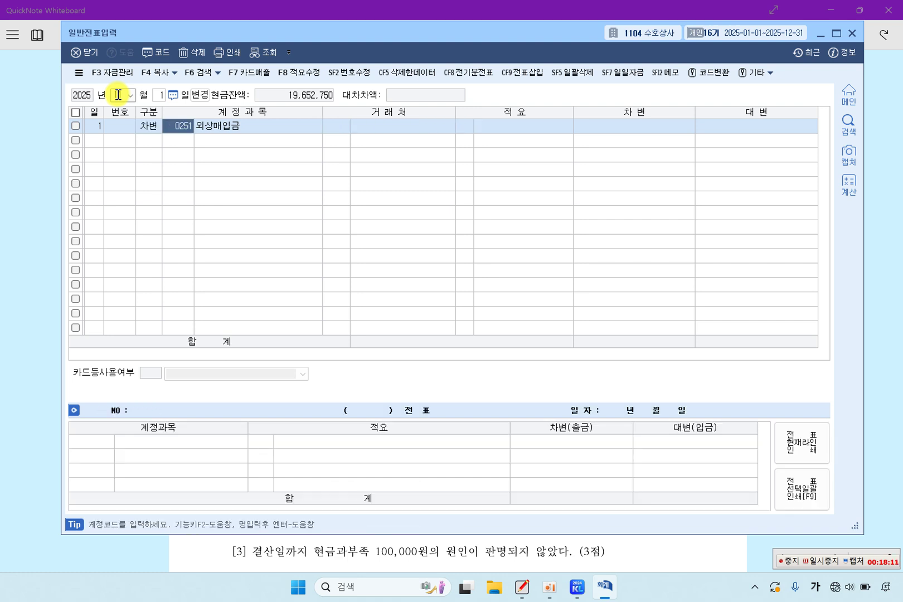
type("253")
key("Return")
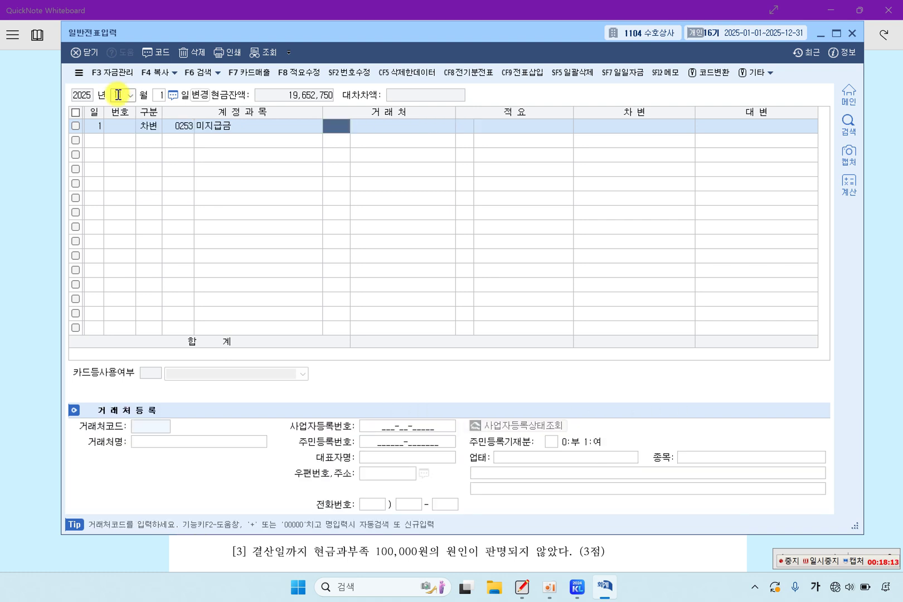
key("Left")
key("F2")
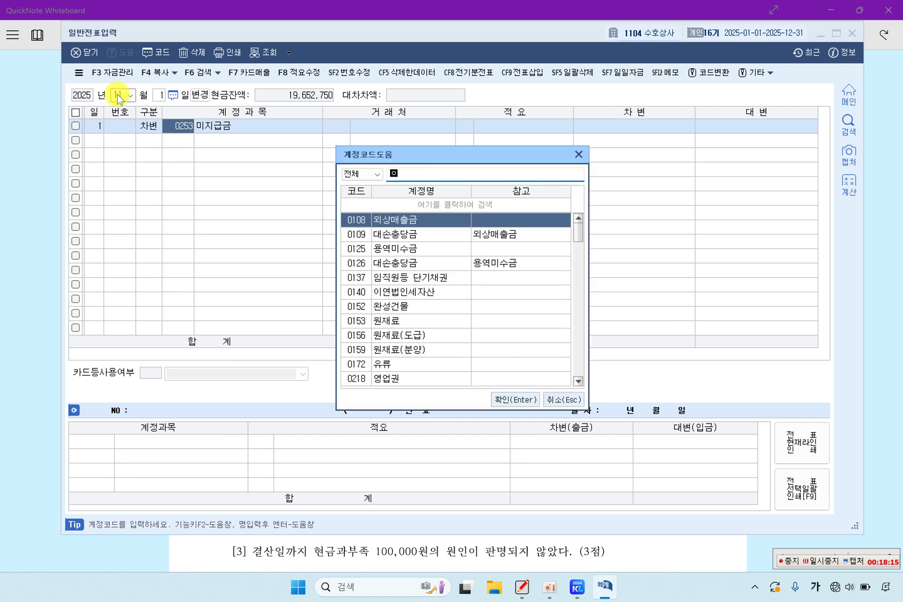
type("예수")
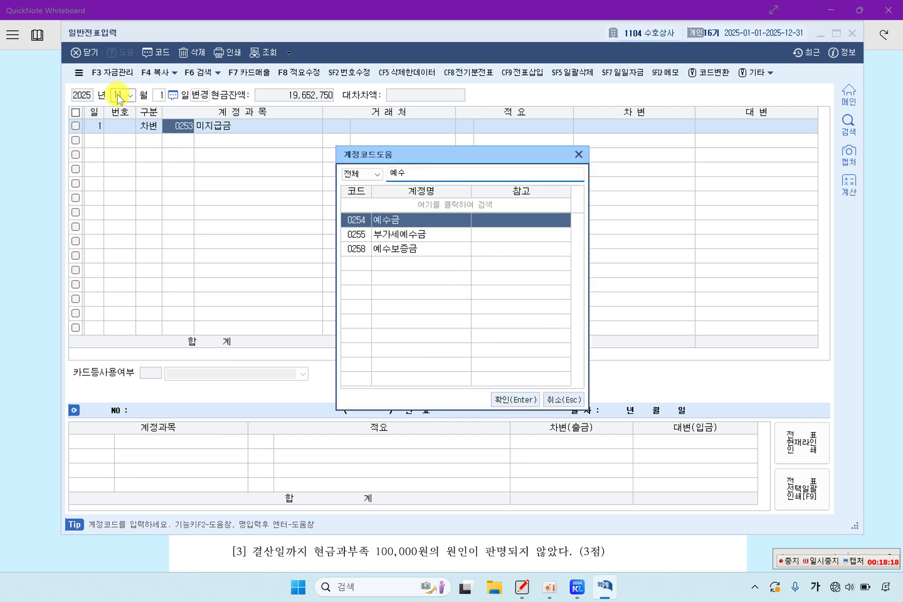
key("Return")
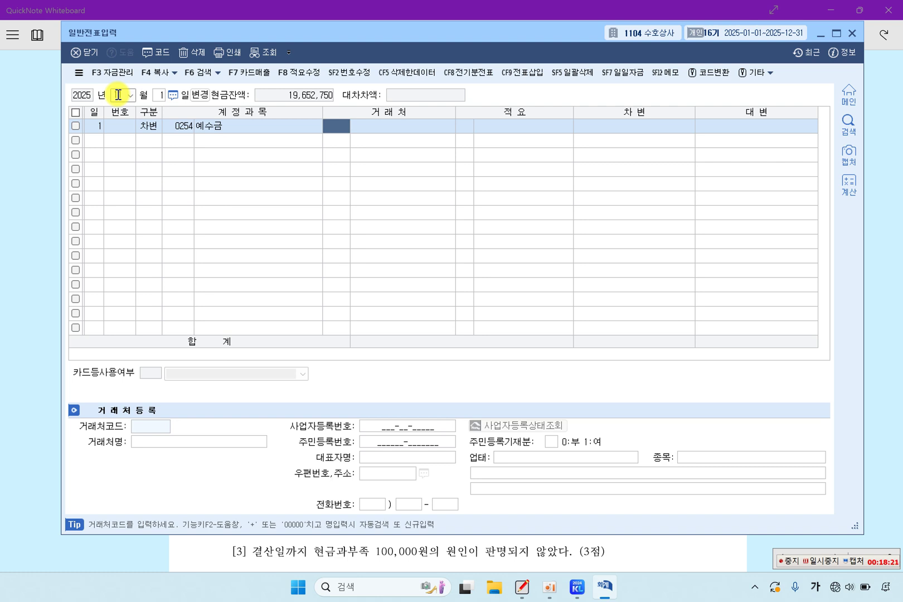
key("Return")
key("Return")
key("Return")
type("1900000")
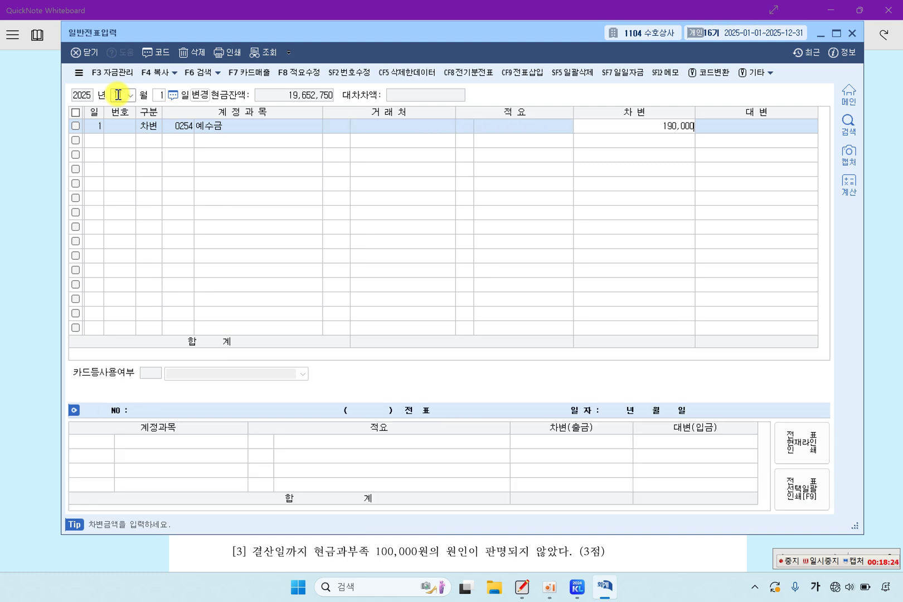
key("Return")
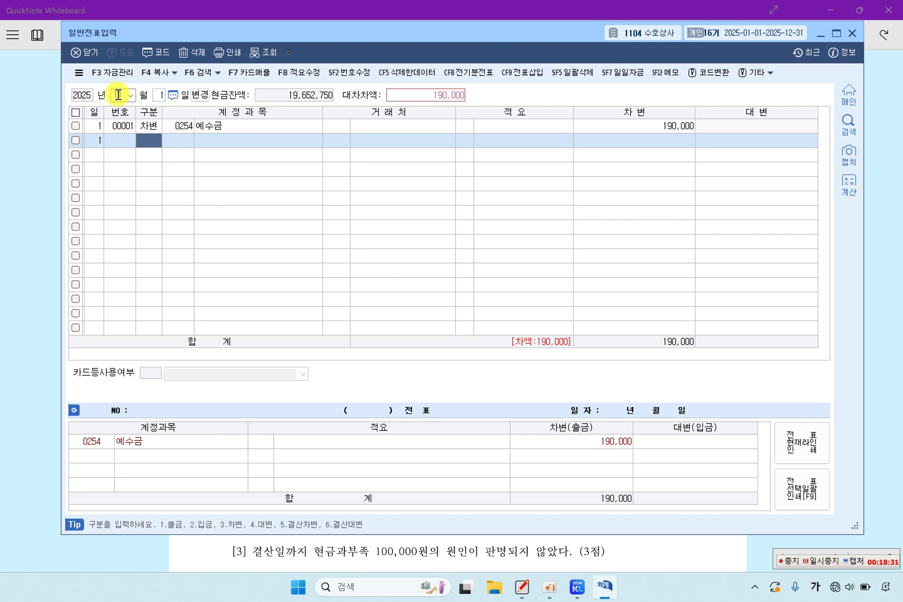
Step: Debit 0811 복리후생비 190,000 on the second line
type("3811")
key("Return")
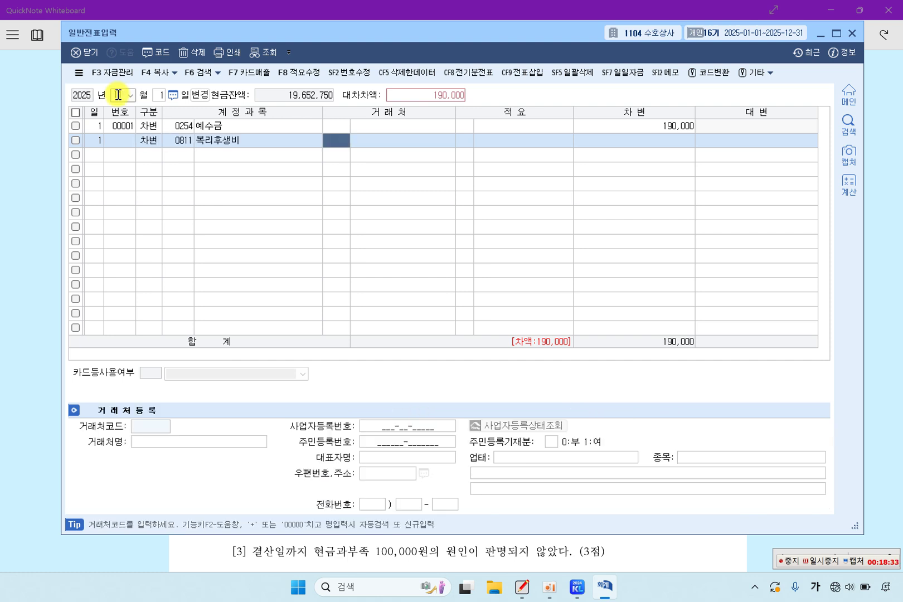
key("Return")
key("Return")
key("Return")
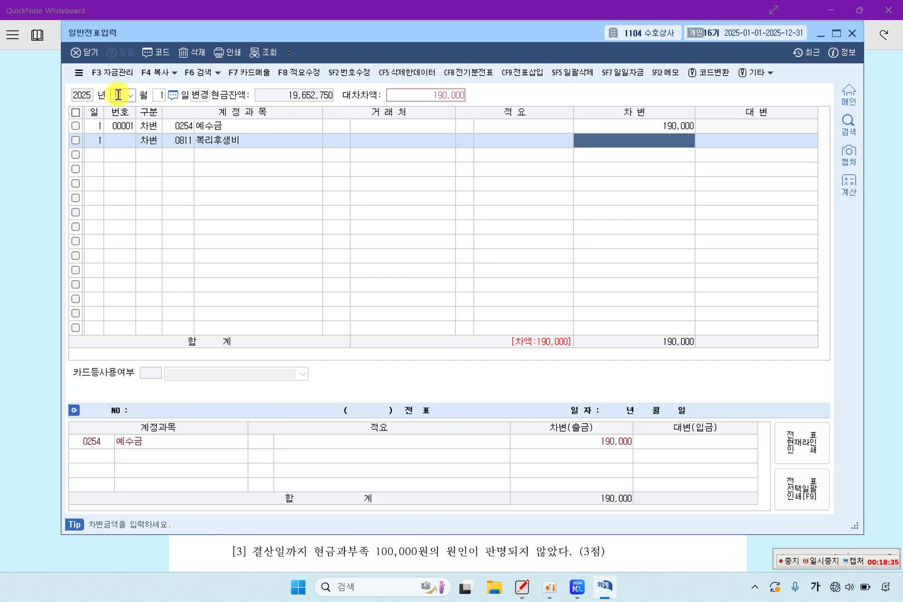
type("190000")
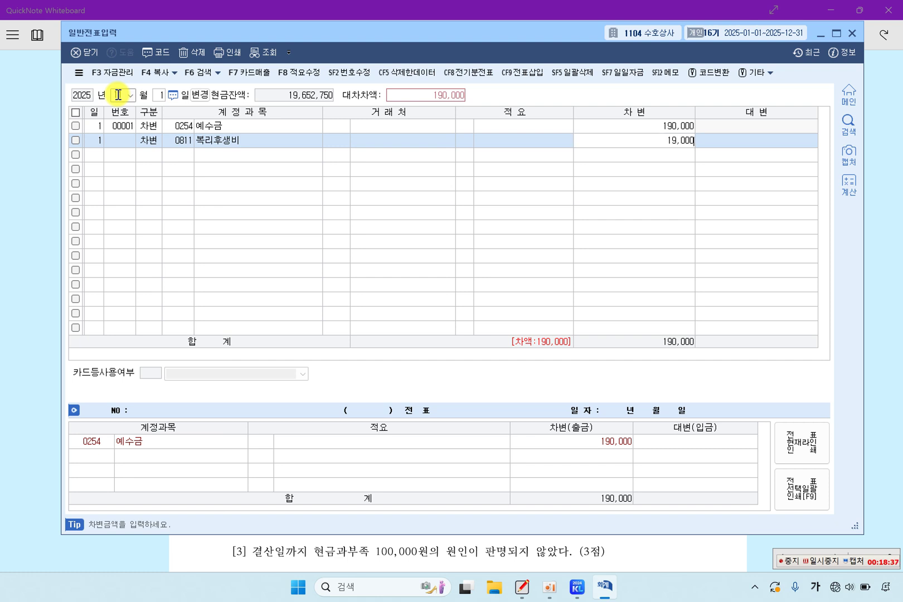
key("Return")
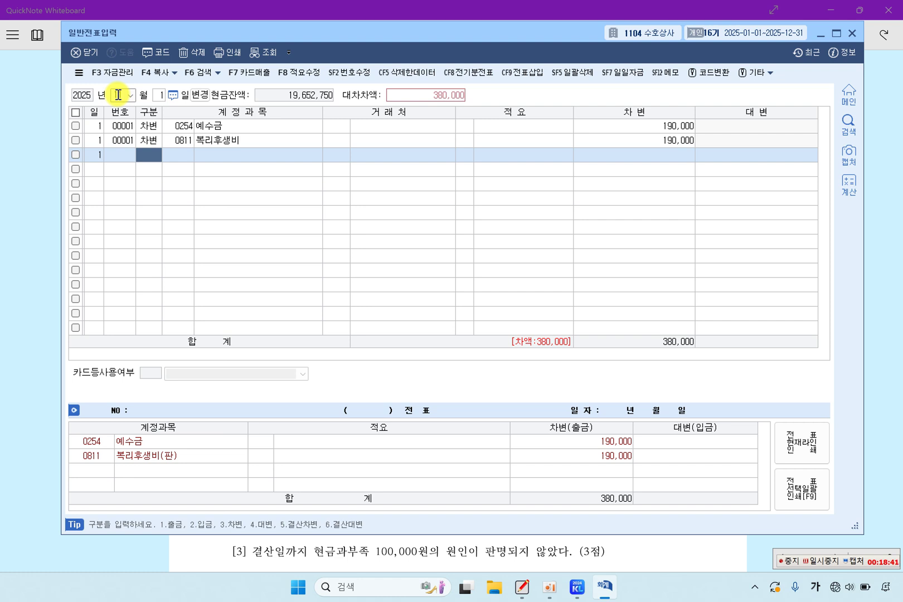
Step: Credit 0103 보통예금 380,000, then extend the 11월 01일 highlight on the exam sheet
type("4")
key("Return")
type("103")
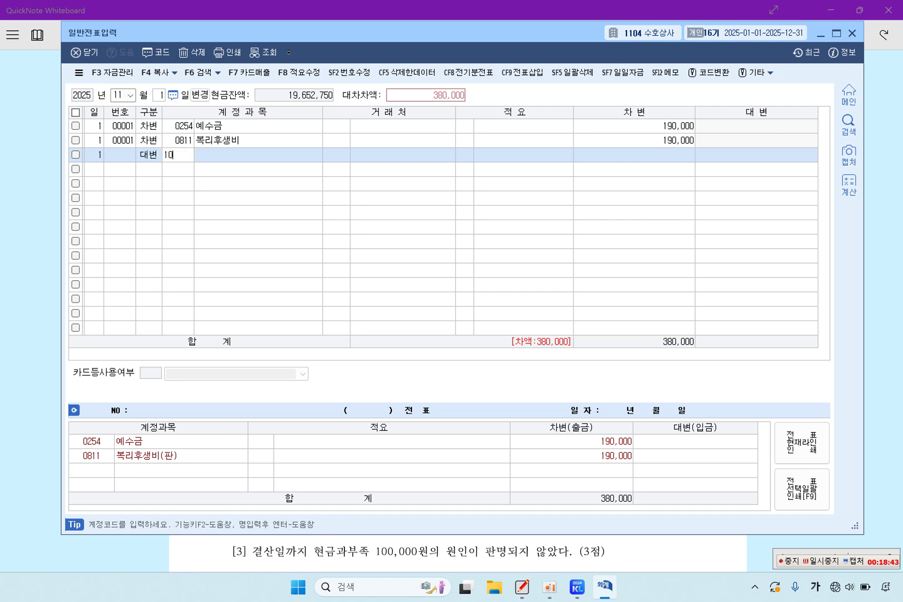
key("Return")
key("Return")
key("Return")
key("Return")
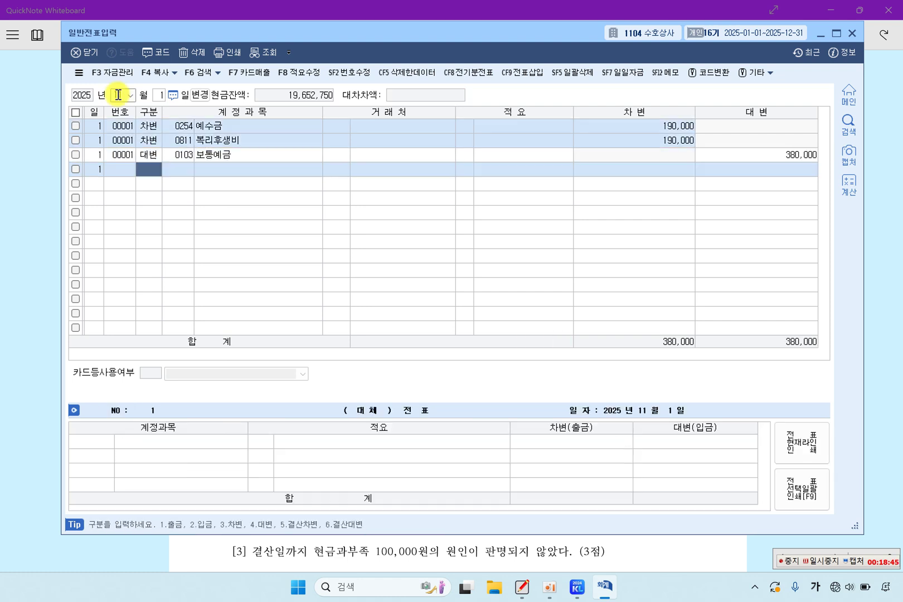
key("Up")
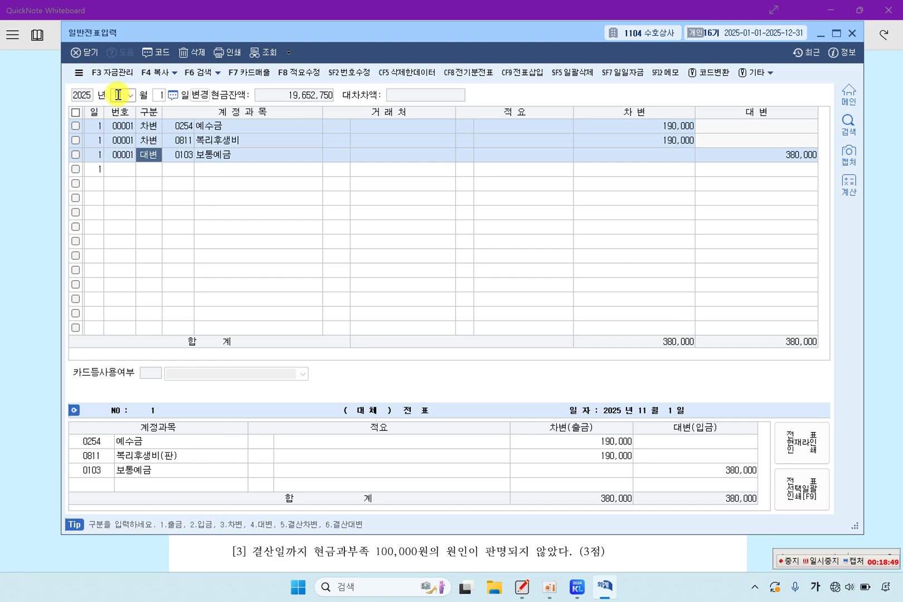
left_click(41, 238)
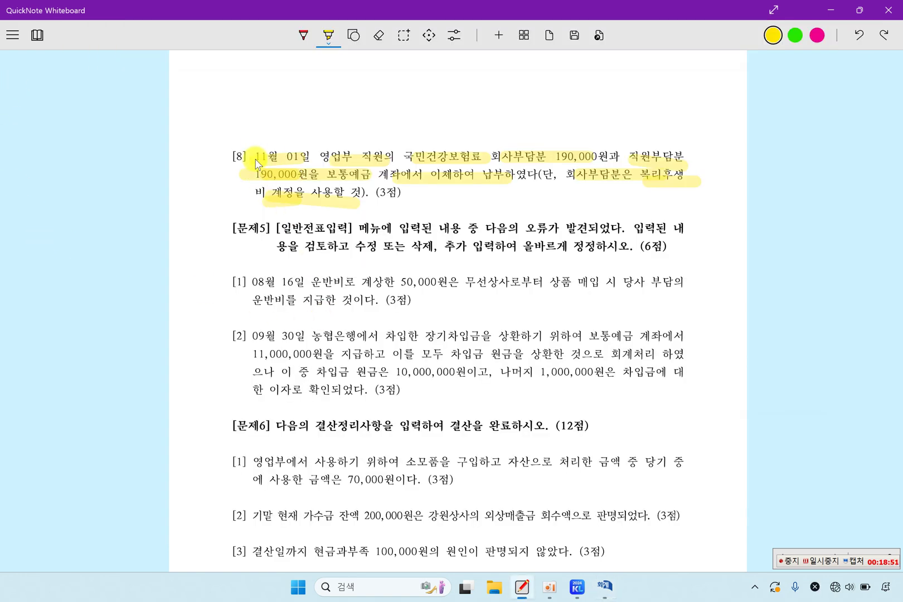
left_click_drag(257, 164, 272, 180)
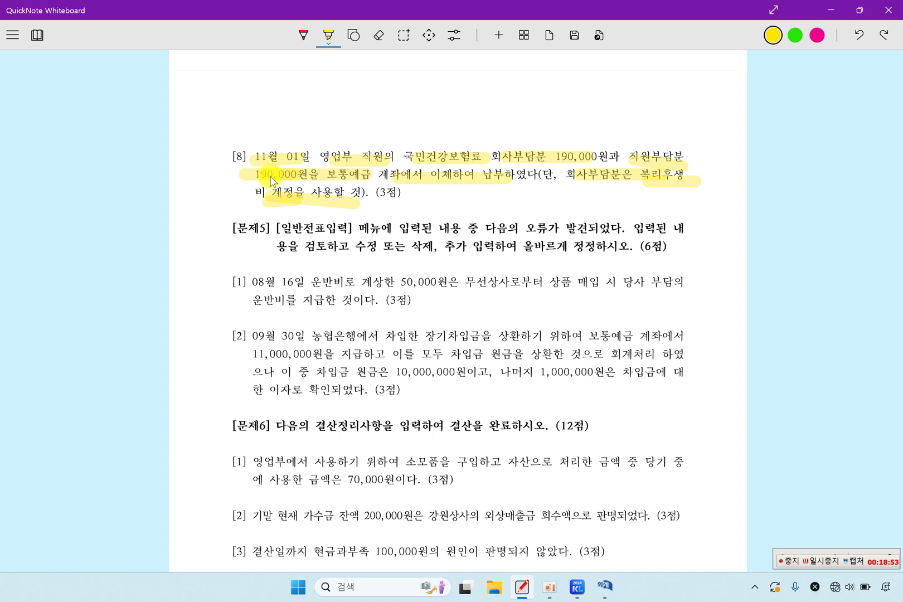